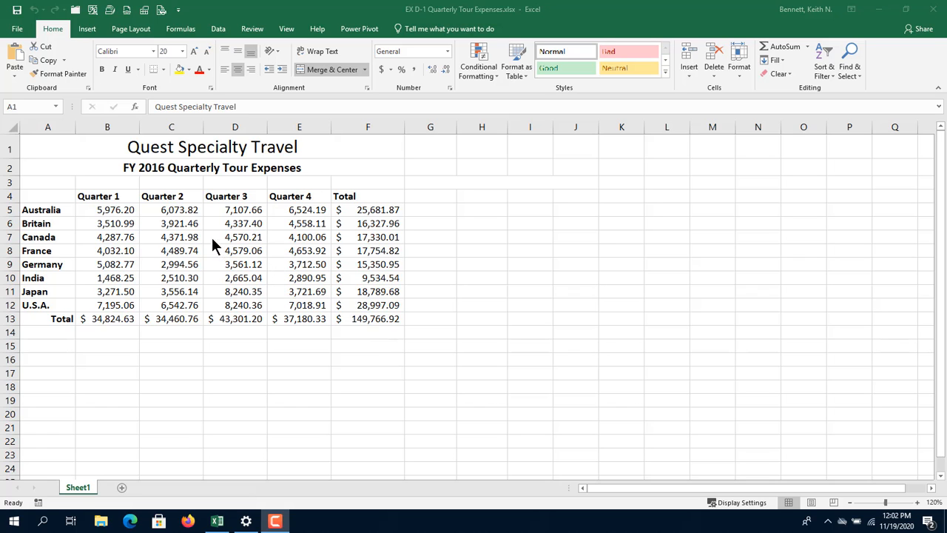
Insert a clustered column chart of the Quarter 1 and Quarter 2 expenses in A4:C12 and place it beside the table, starting in column G
left_click(50, 195)
left_click_drag(50, 195, 159, 307)
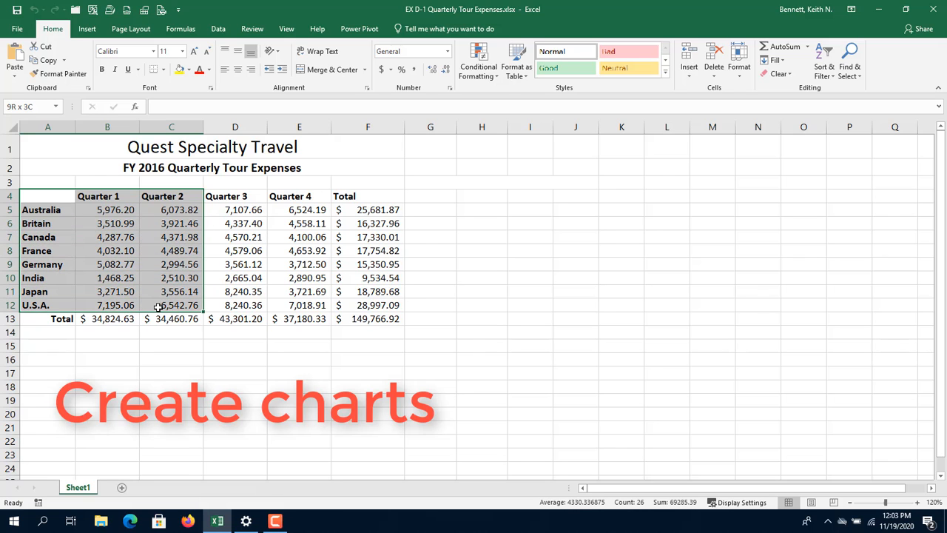
left_click_drag(158, 307, 194, 306)
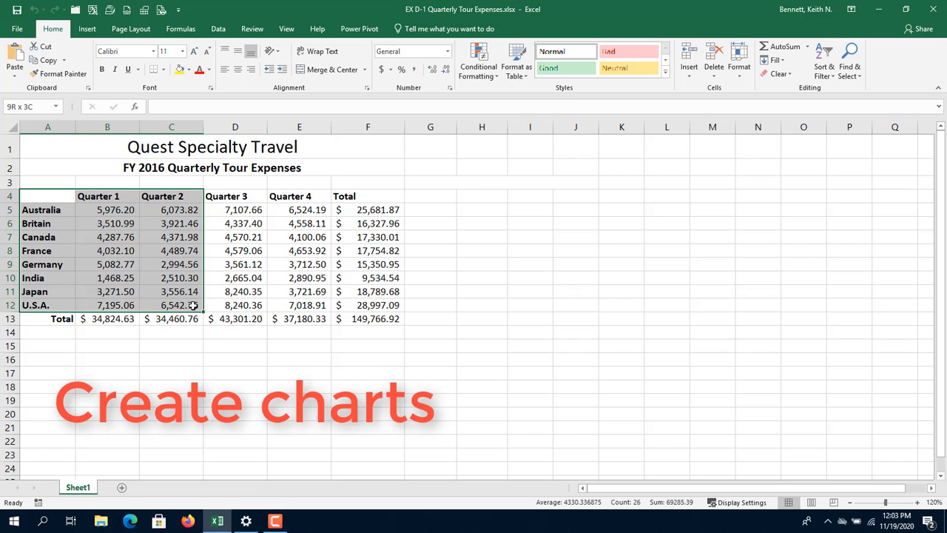
left_click_drag(193, 306, 193, 306)
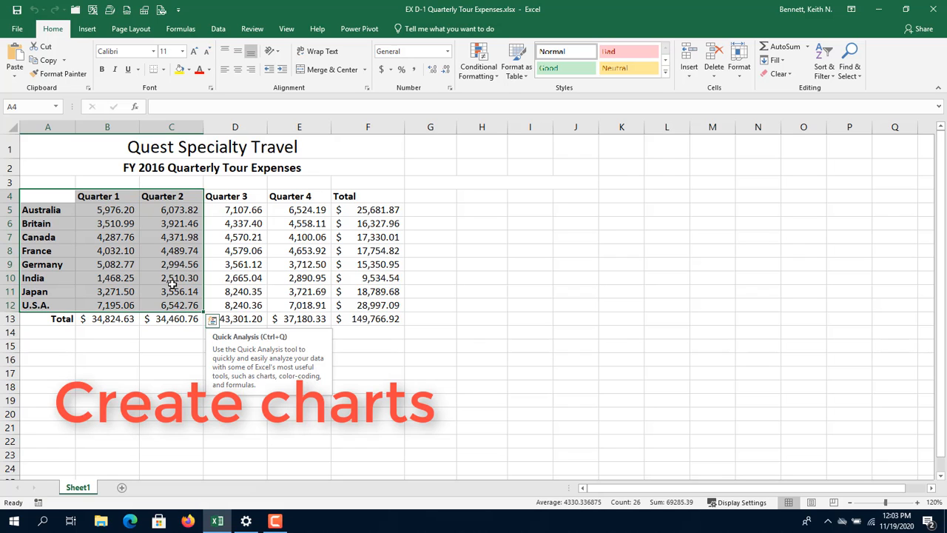
left_click(210, 322)
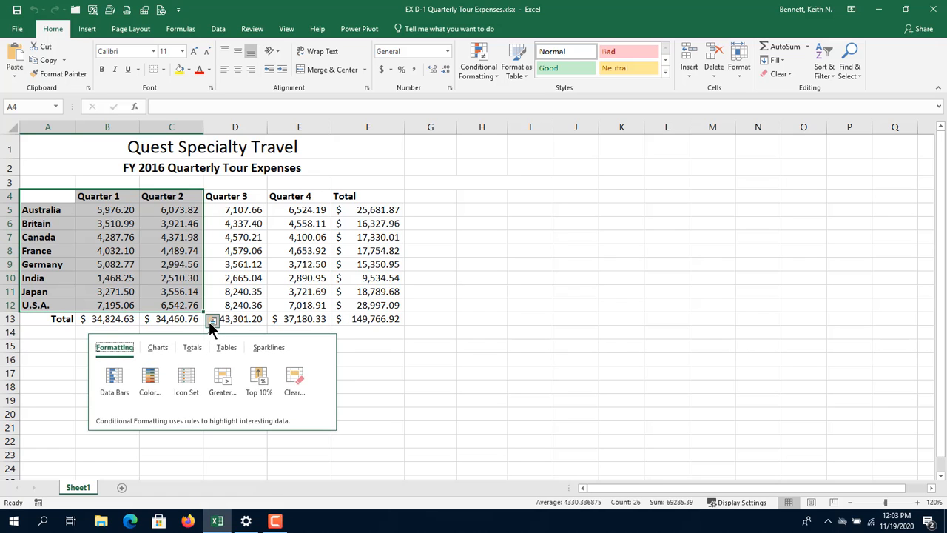
left_click(160, 349)
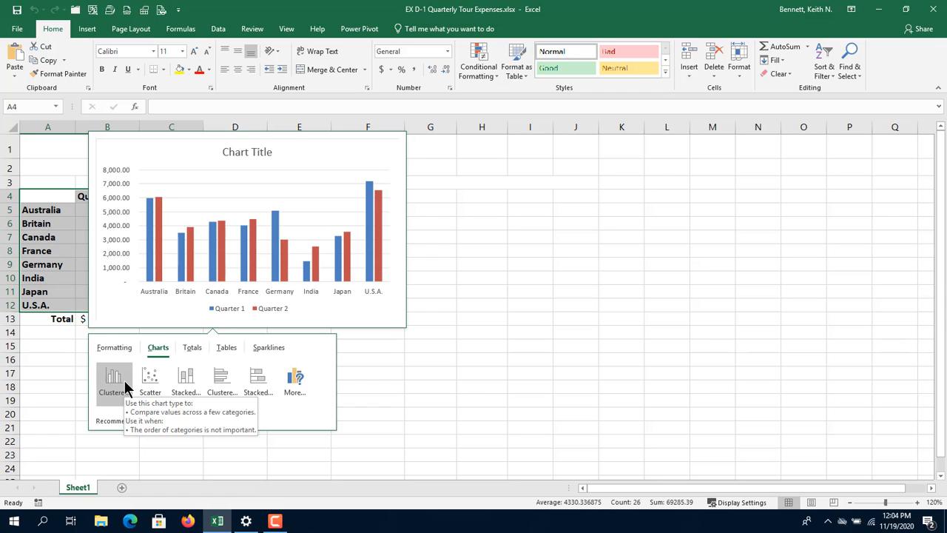
left_click(124, 380)
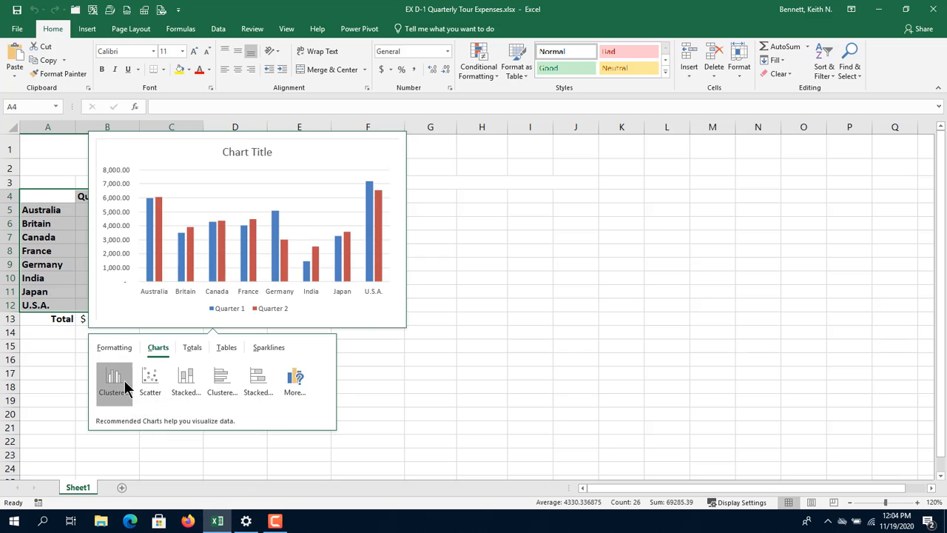
left_click_drag(575, 227, 698, 220)
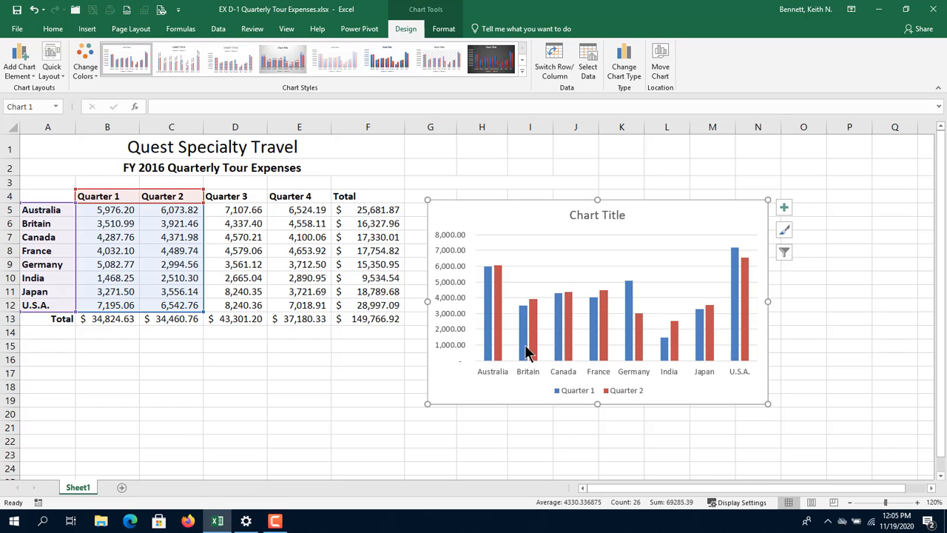
Try switching the chart's rows and columns to group the data by quarter, and undo the switch
mouse_move(537, 346)
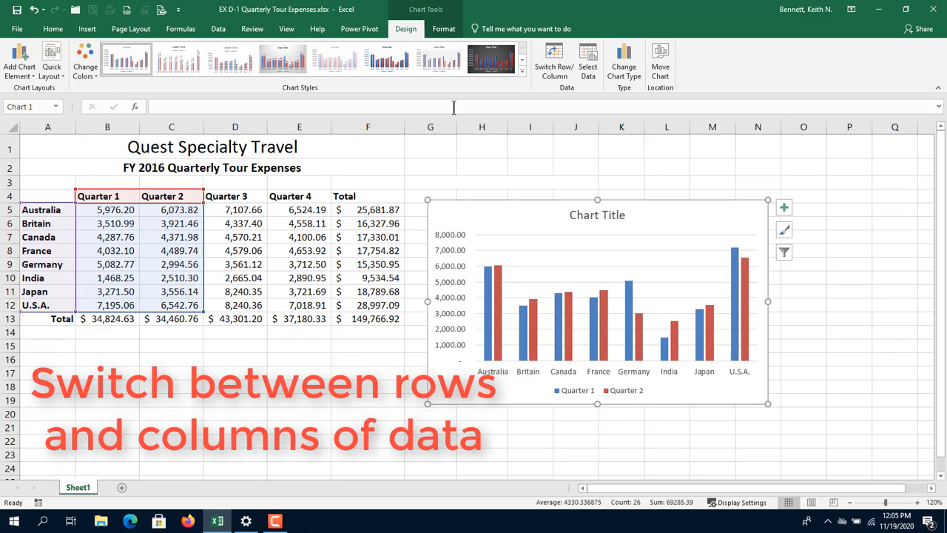
left_click(559, 72)
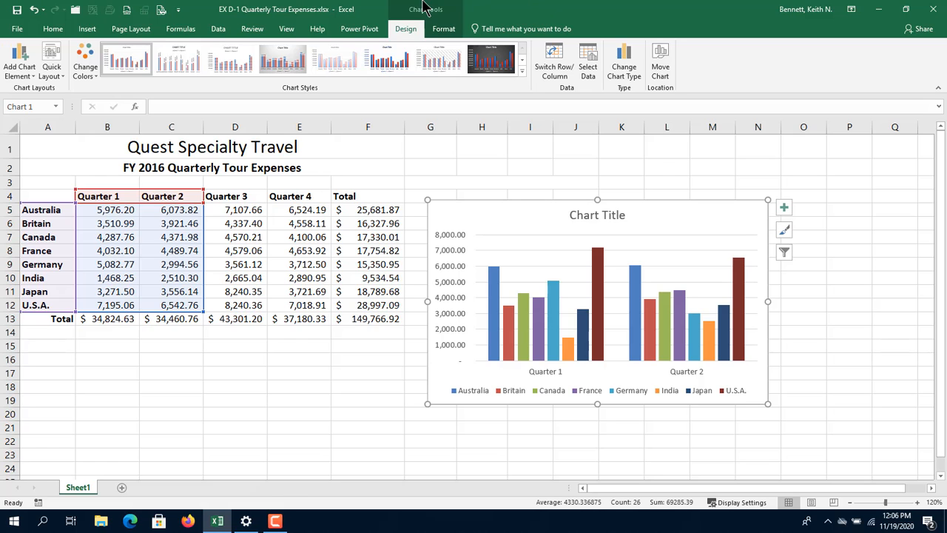
left_click(34, 9)
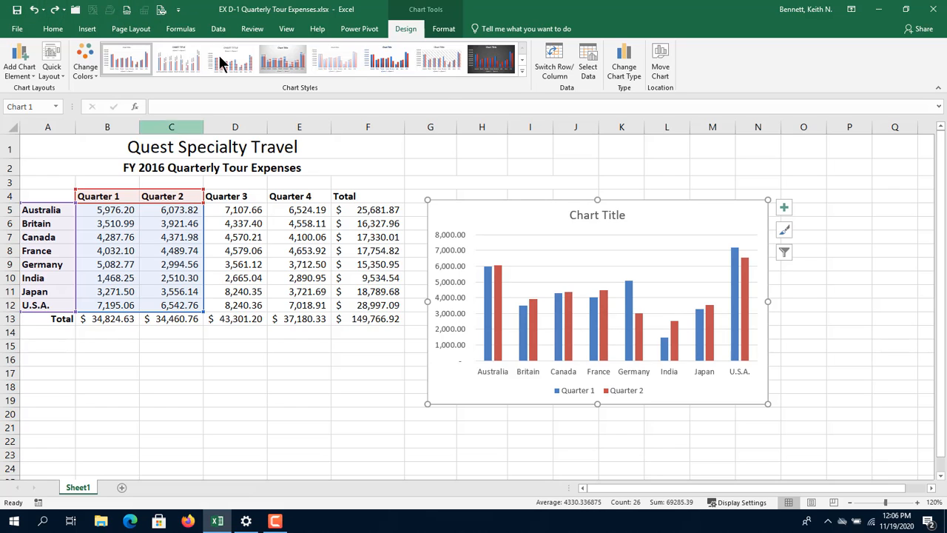
Add primary horizontal and primary vertical axis titles to the chart
left_click(611, 213)
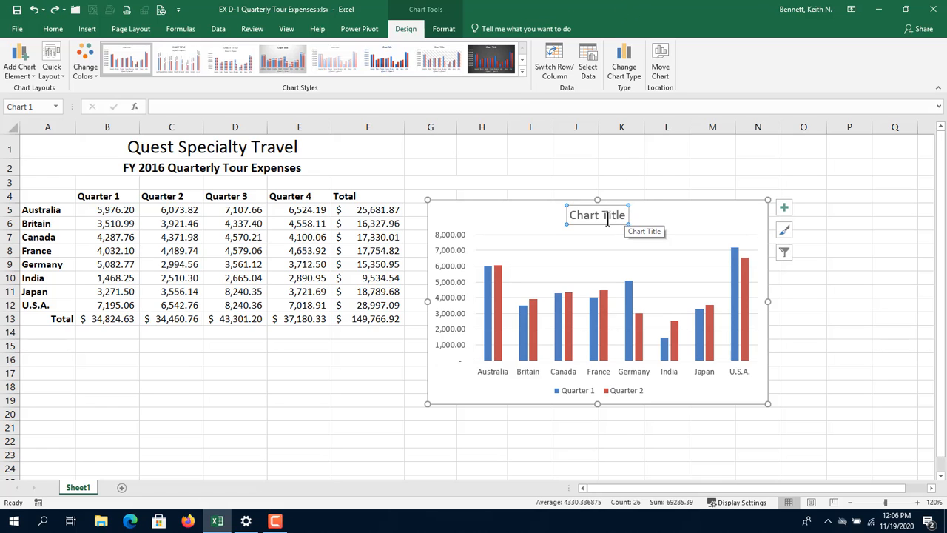
left_click(30, 77)
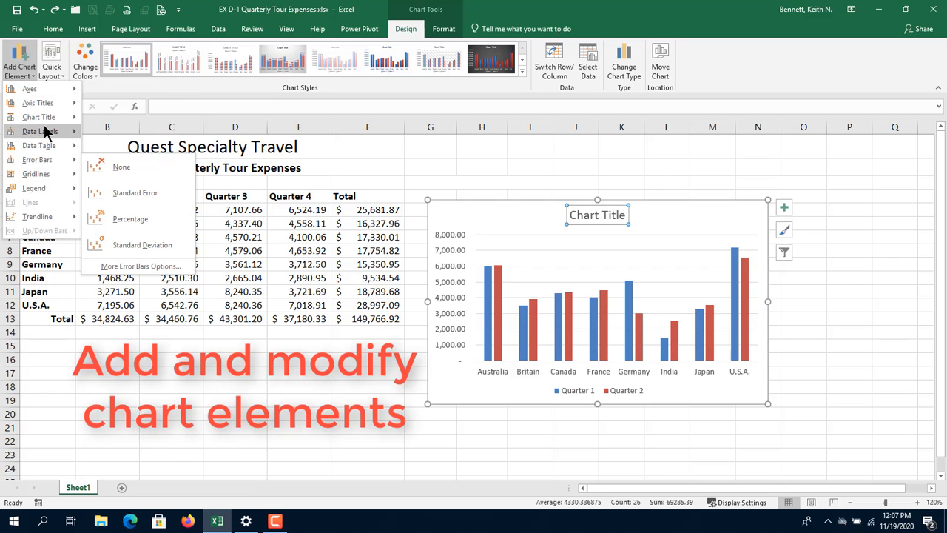
mouse_move(45, 122)
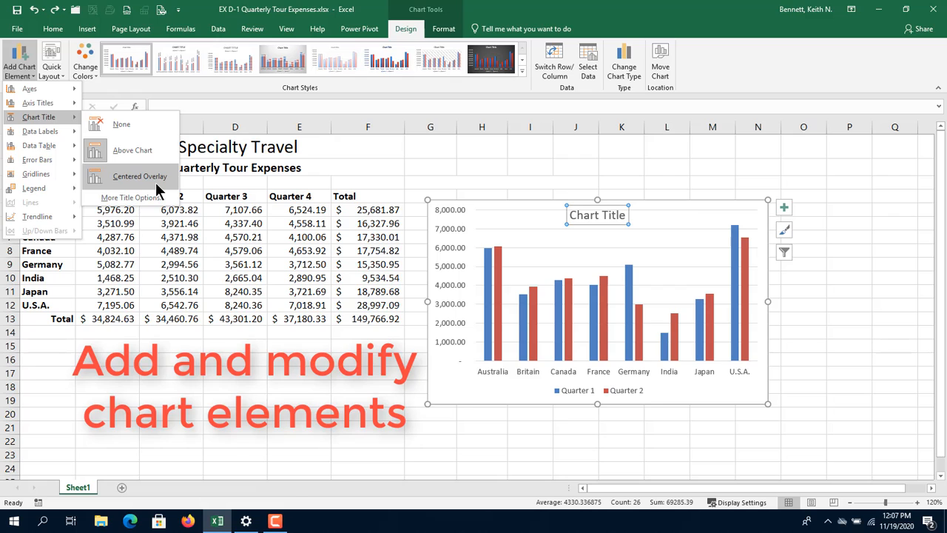
mouse_move(40, 104)
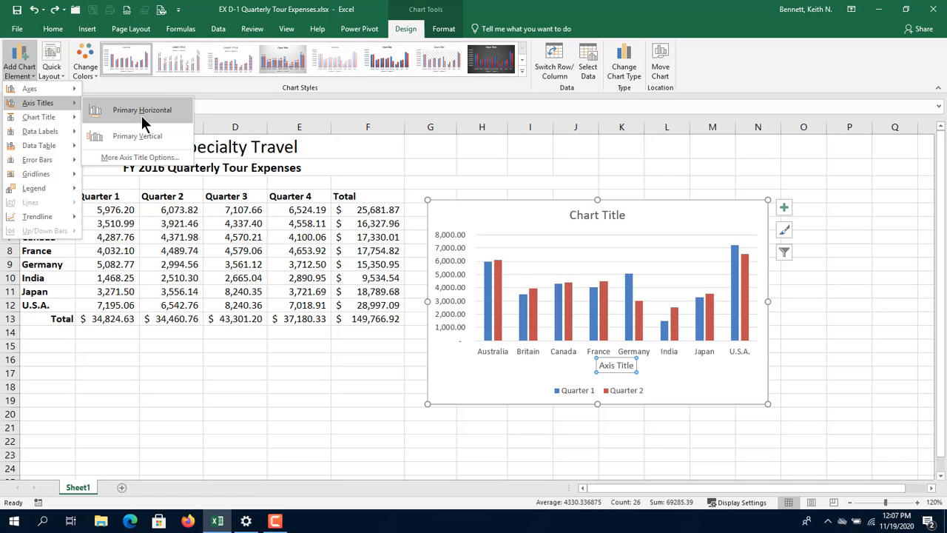
left_click(142, 115)
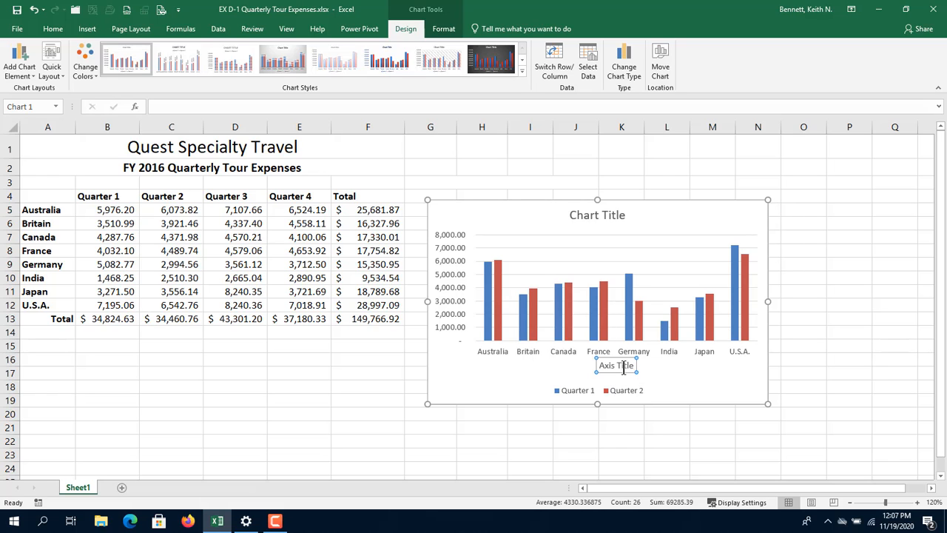
triple_click(633, 365)
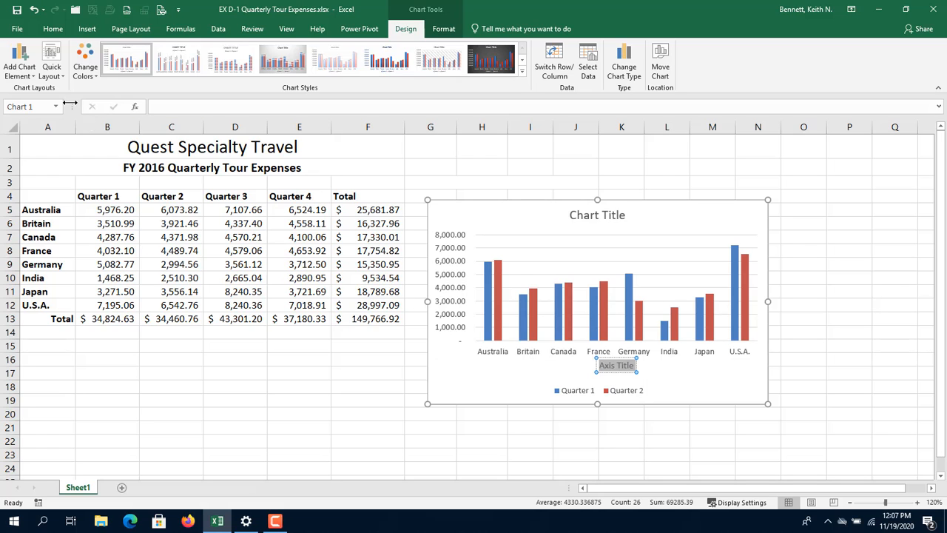
left_click(20, 72)
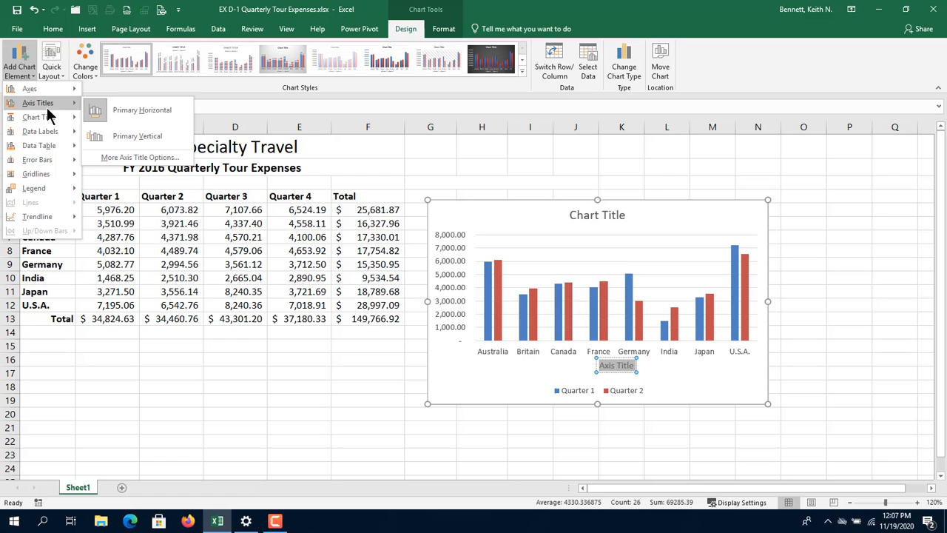
left_click(146, 138)
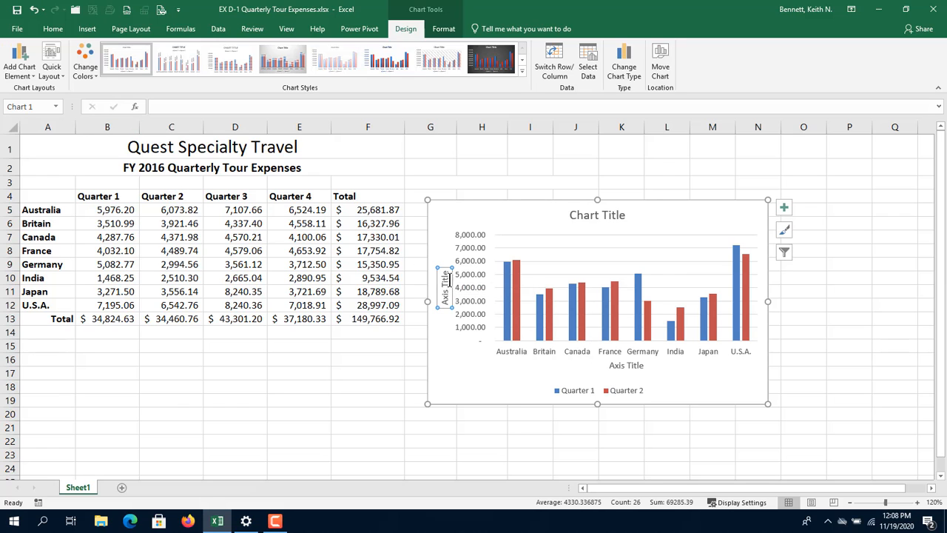
Remove the primary horizontal and primary vertical axis titles from the chart
left_click(19, 70)
mouse_move(35, 105)
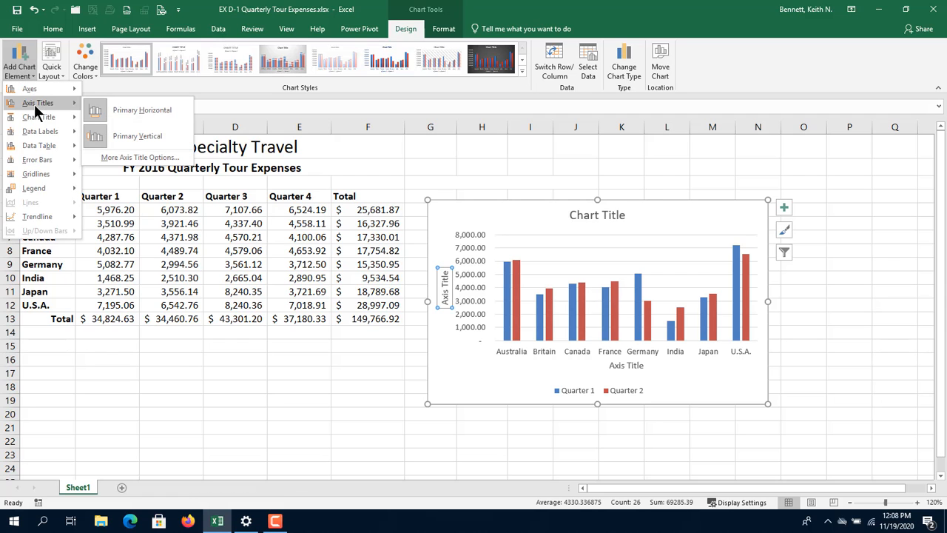
left_click(117, 110)
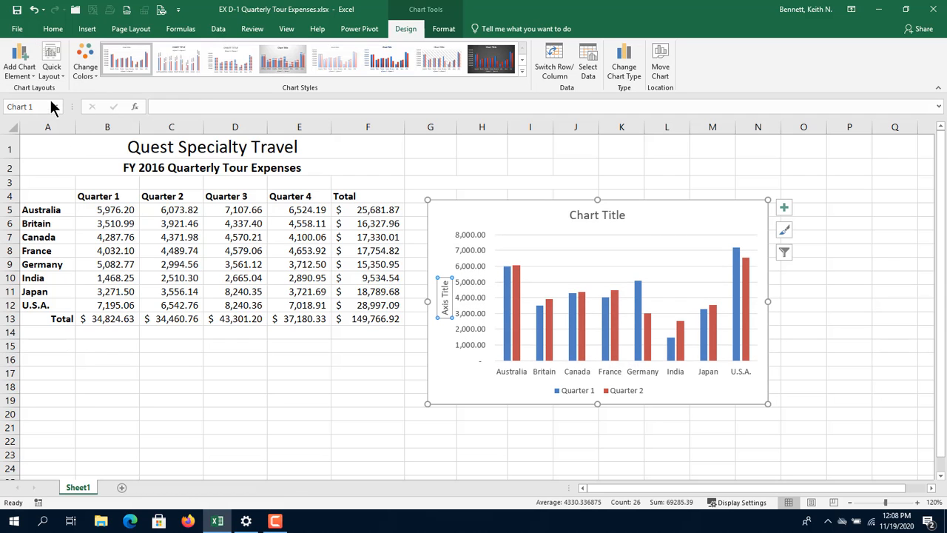
left_click(34, 68)
mouse_move(38, 102)
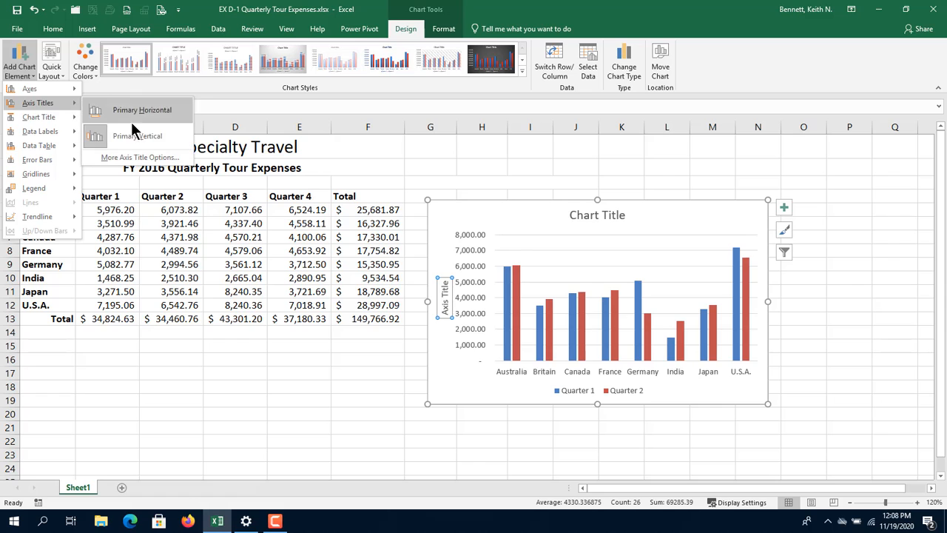
left_click(111, 134)
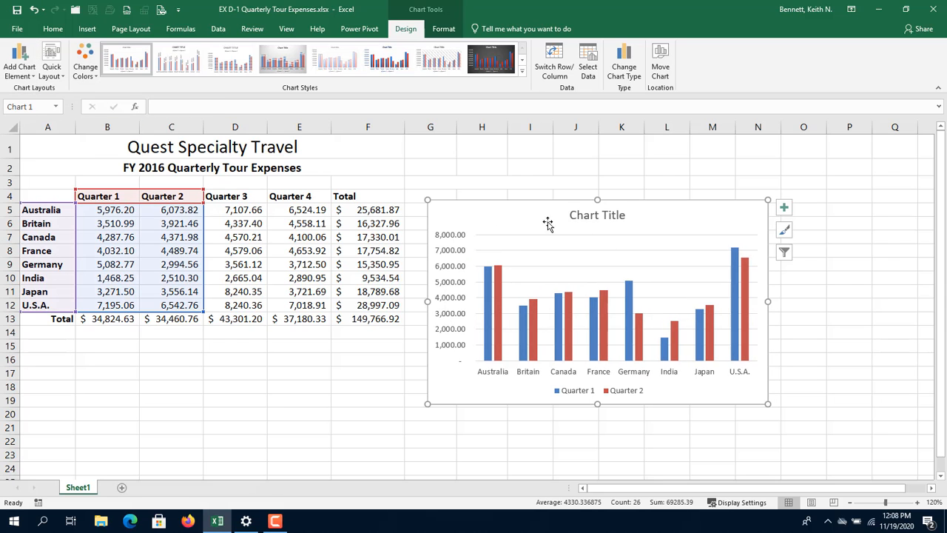
Replace the chart title text with "Quarterly Tour Expenses"
left_click(618, 216)
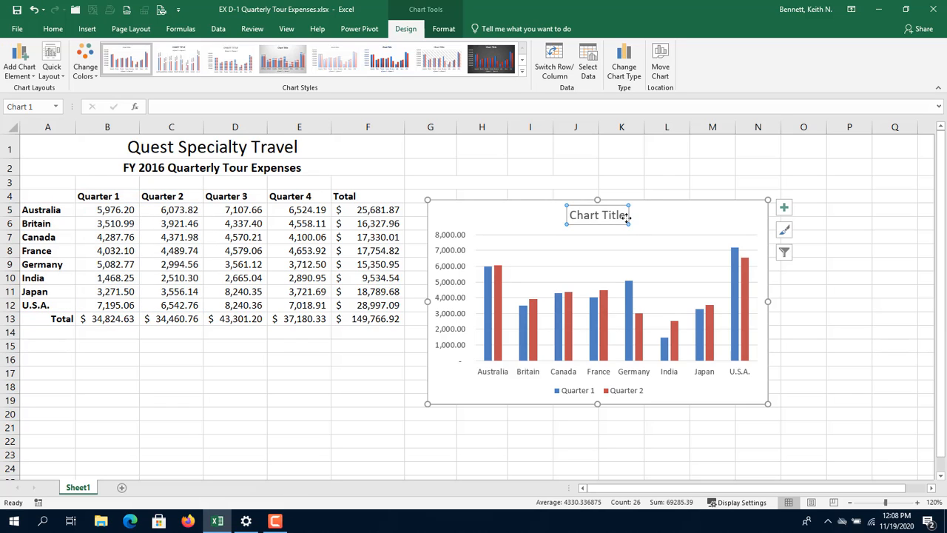
triple_click(620, 216)
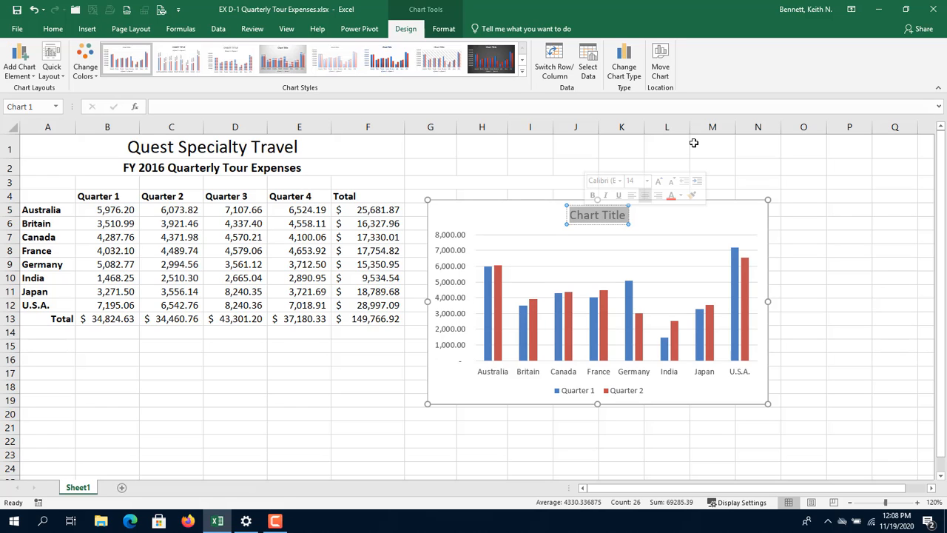
type("Q")
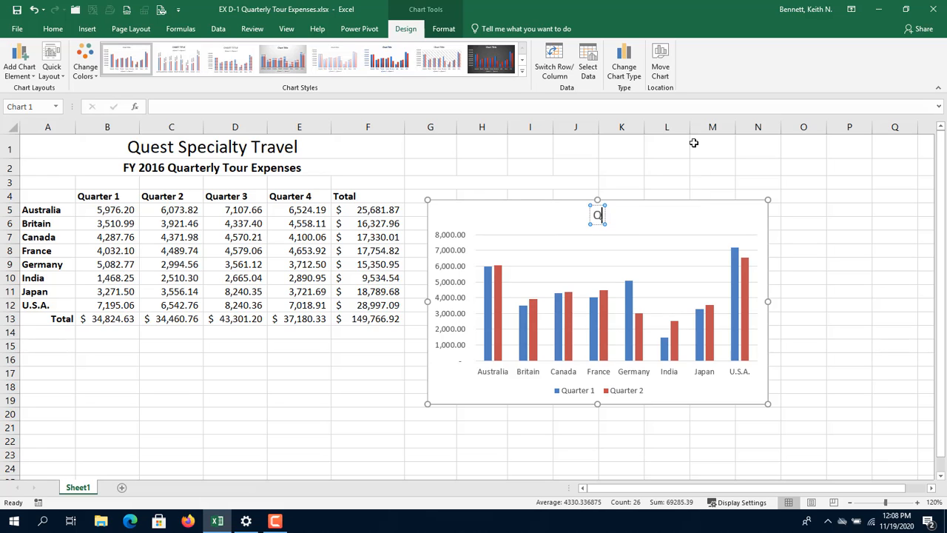
type("uarterl")
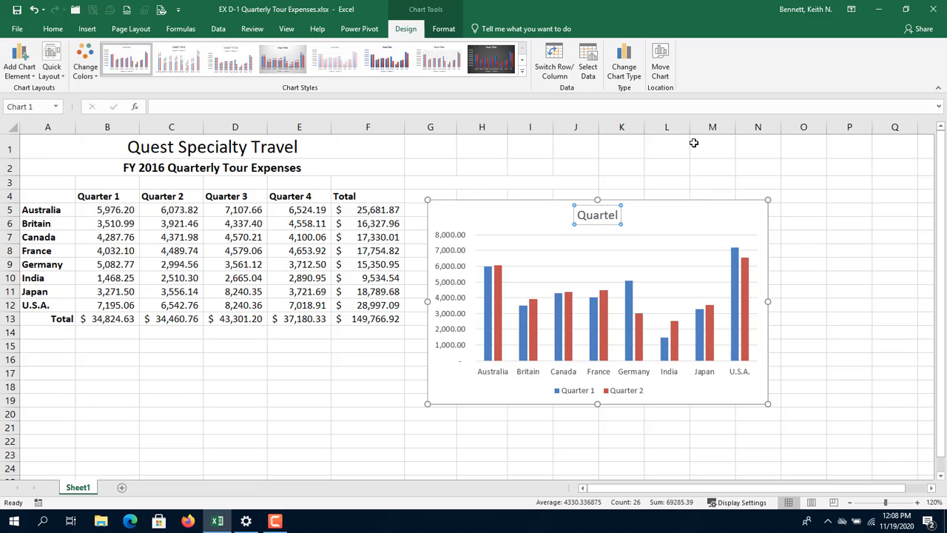
key("BackSpace")
type("rly To")
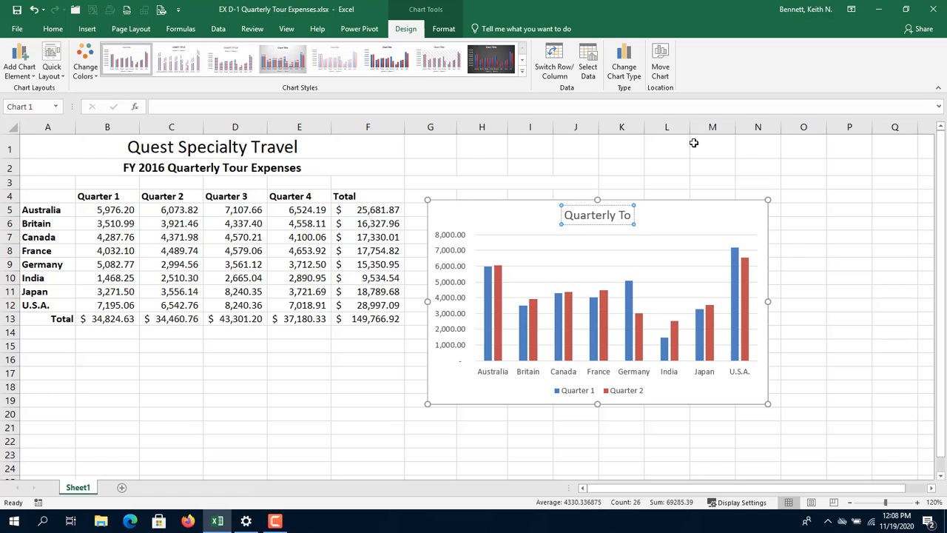
type("ur Expenses")
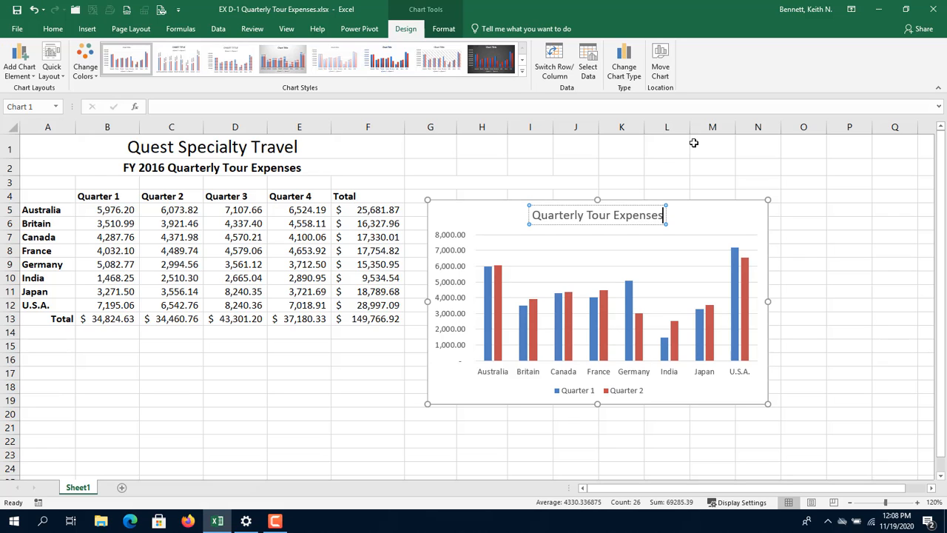
Add data labels to the chart's columns in the Outside End position
left_click(25, 74)
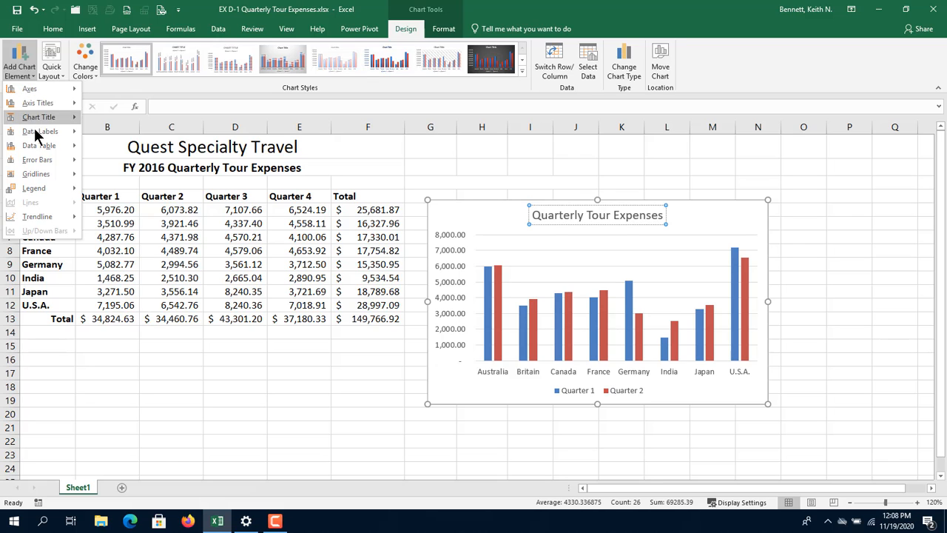
mouse_move(35, 131)
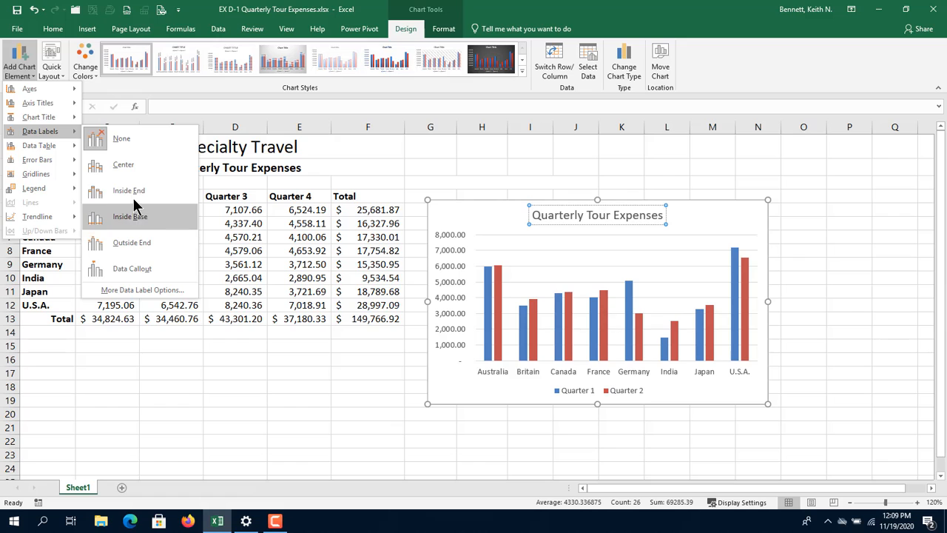
left_click(142, 243)
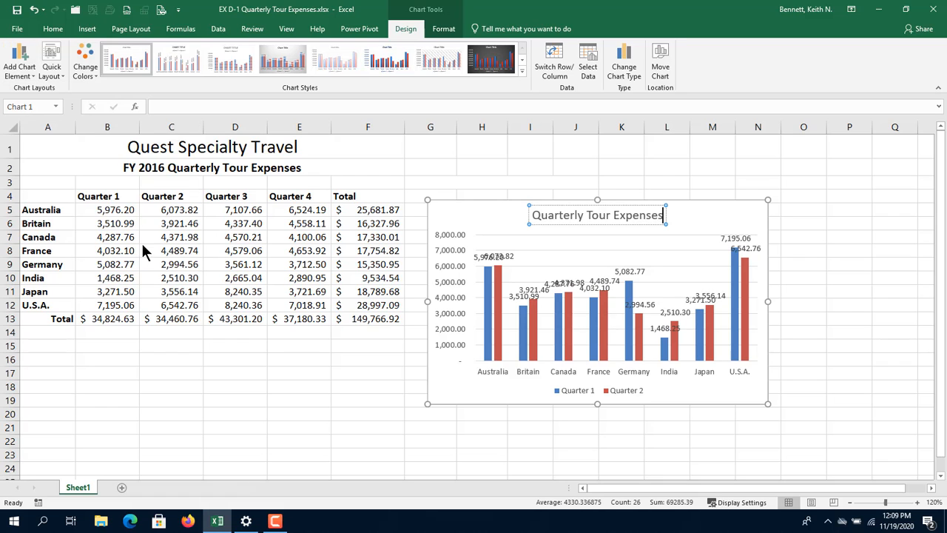
Enlarge the chart from two opposite corners so it spans about rows 1 to 20 and reaches the end of column O
left_click(739, 220)
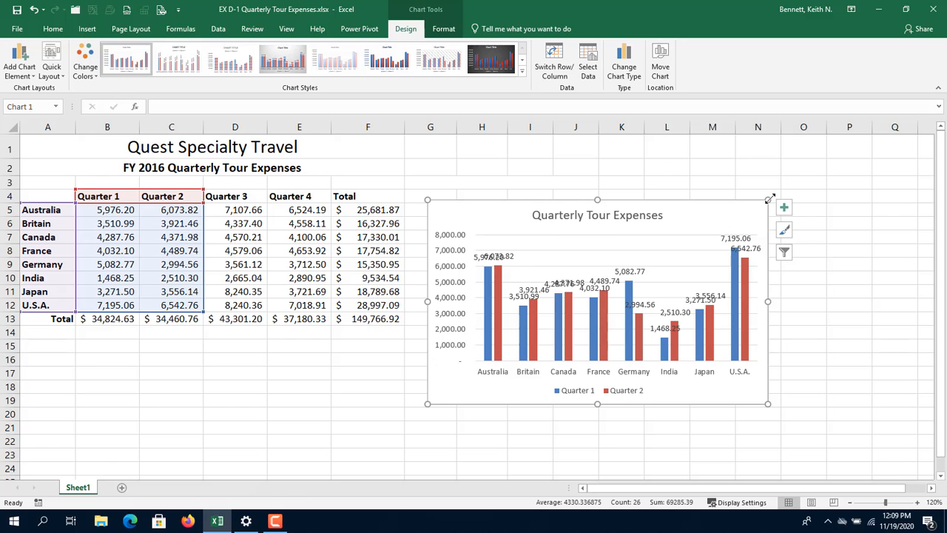
left_click_drag(769, 199, 835, 141)
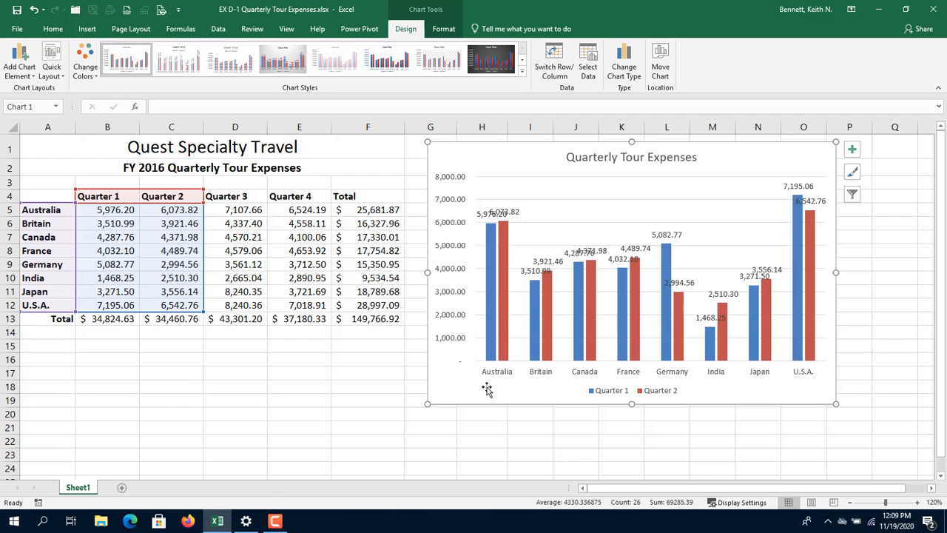
left_click_drag(428, 404, 406, 413)
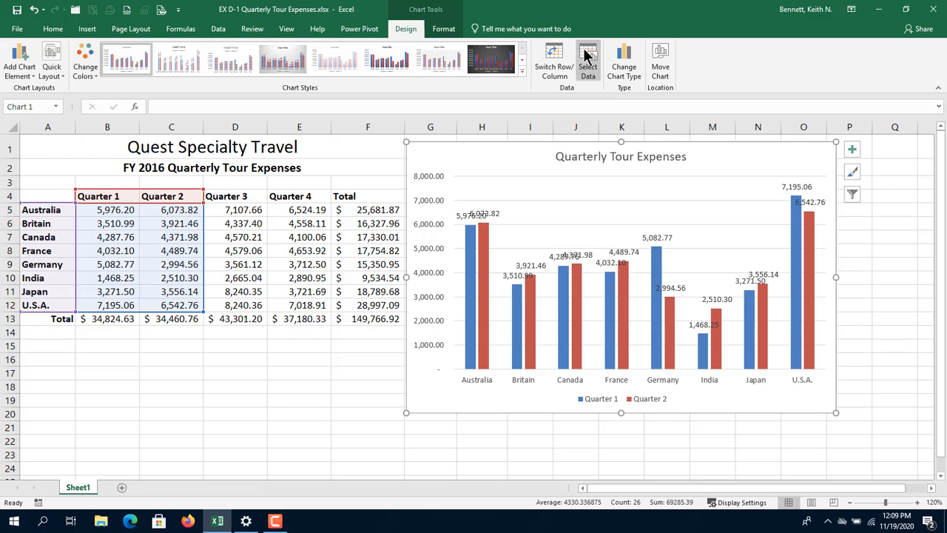
left_click(659, 74)
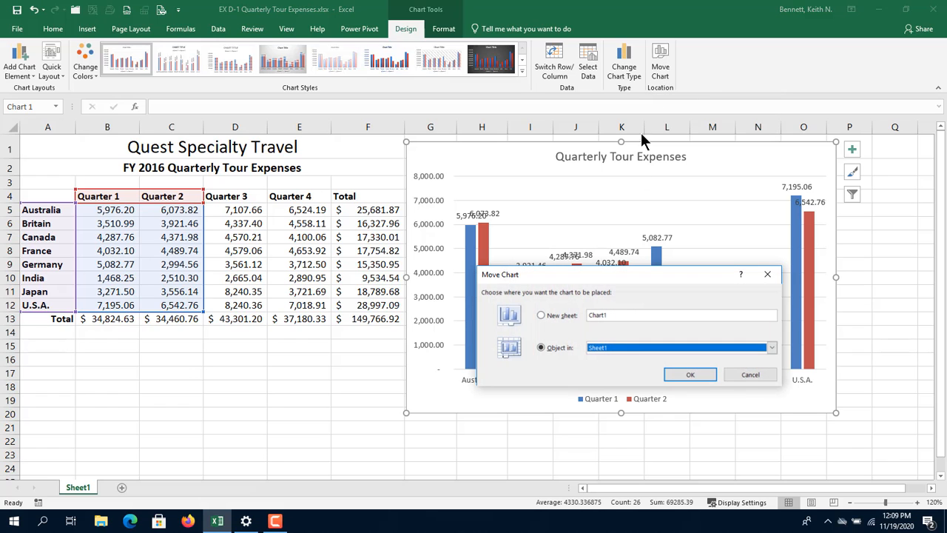
left_click(545, 313)
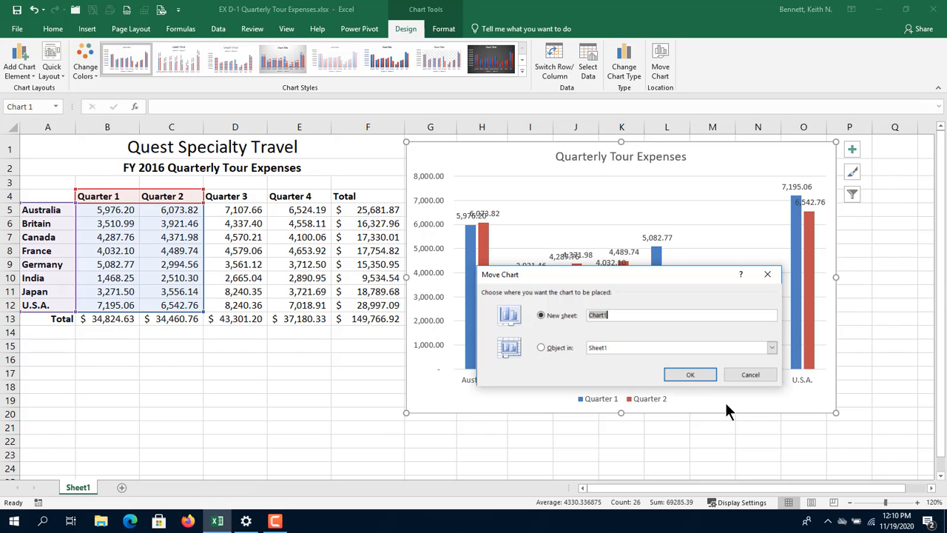
left_click(751, 375)
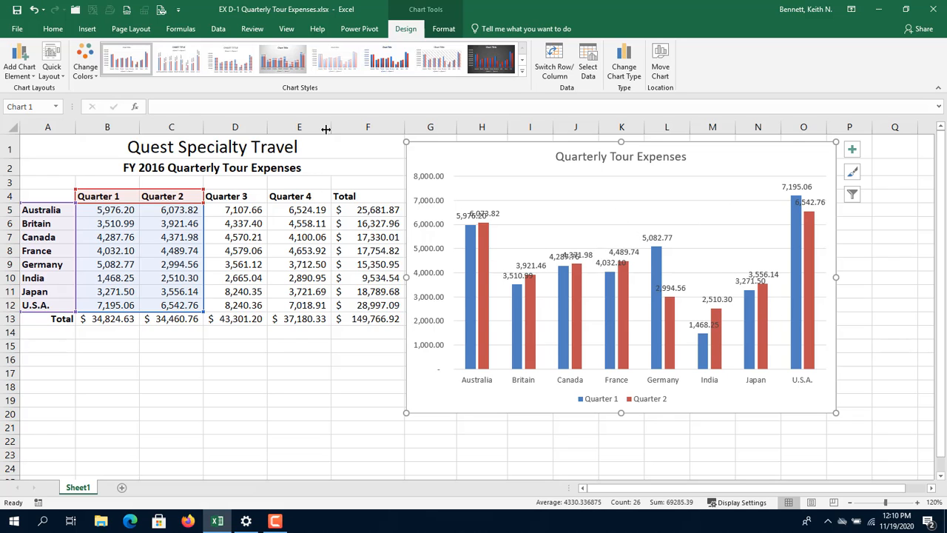
Remove the data labels from the chart's columns
left_click(21, 68)
mouse_move(39, 147)
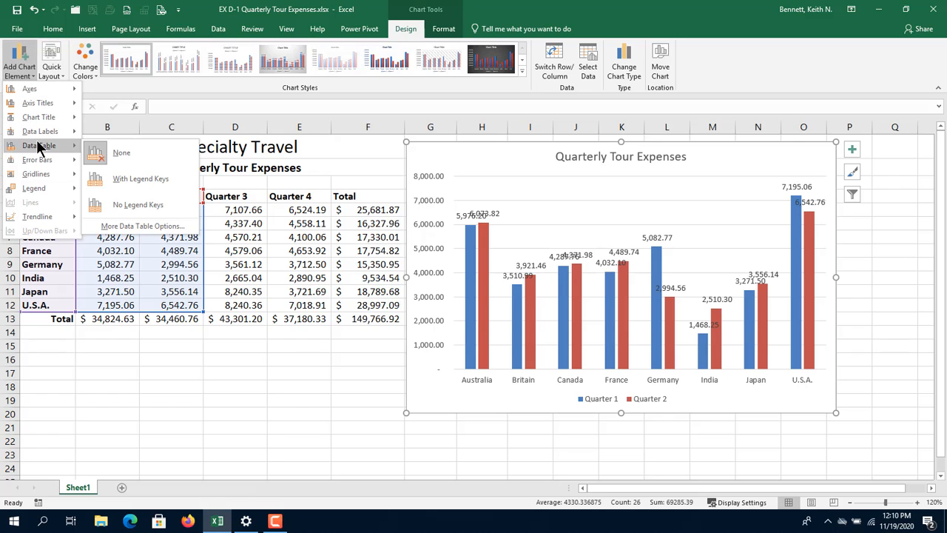
mouse_move(42, 128)
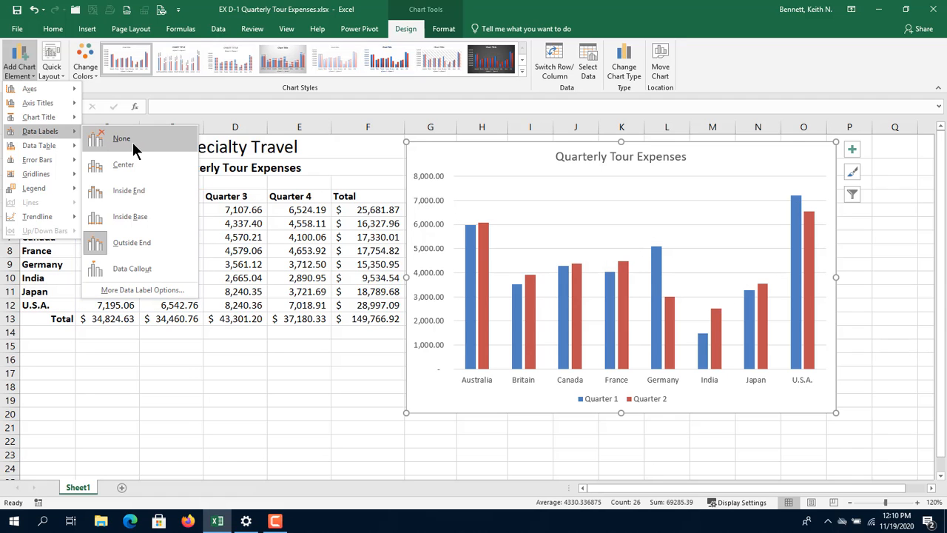
left_click(133, 142)
left_click(21, 75)
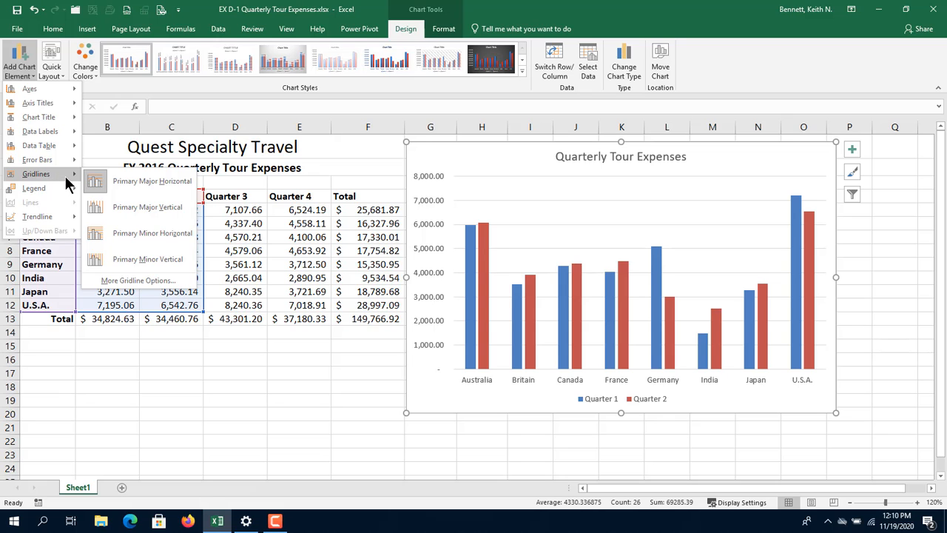
mouse_move(40, 189)
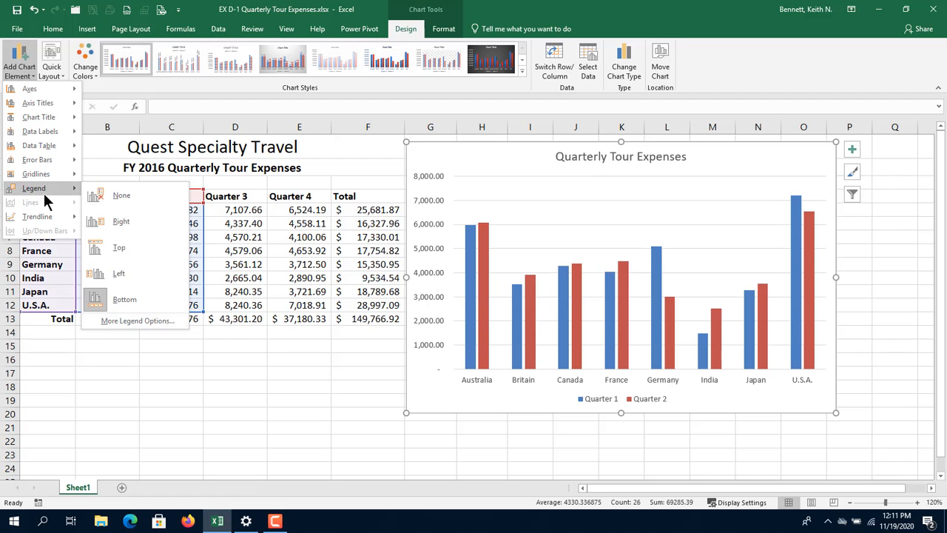
mouse_move(37, 214)
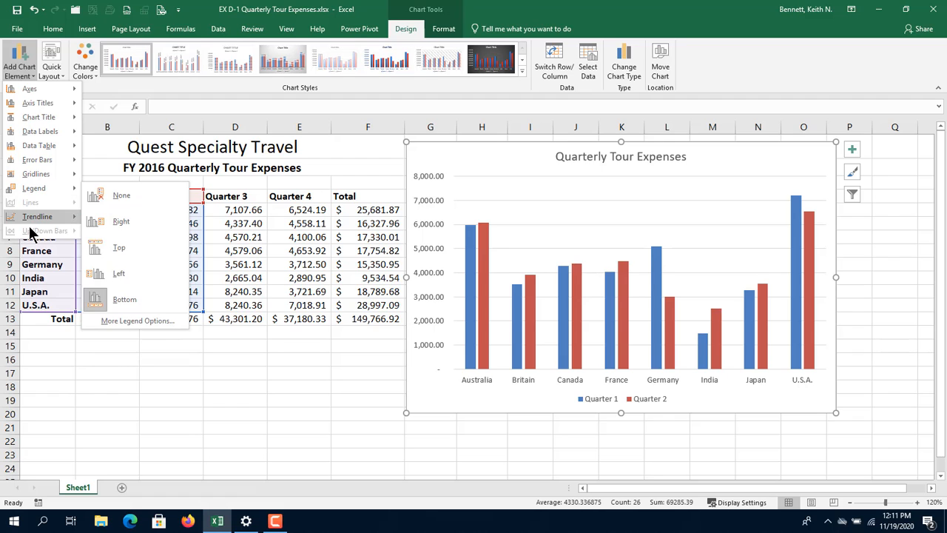
mouse_move(29, 234)
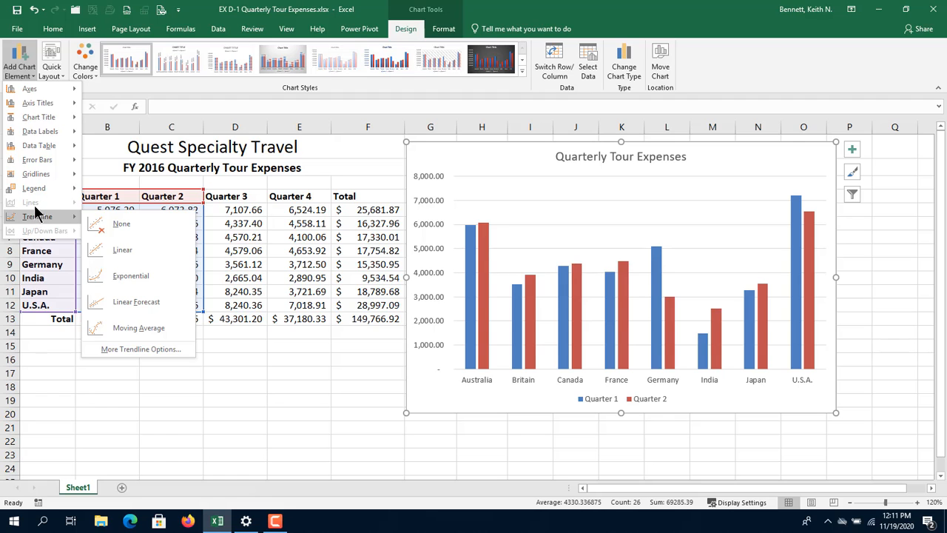
left_click(306, 335)
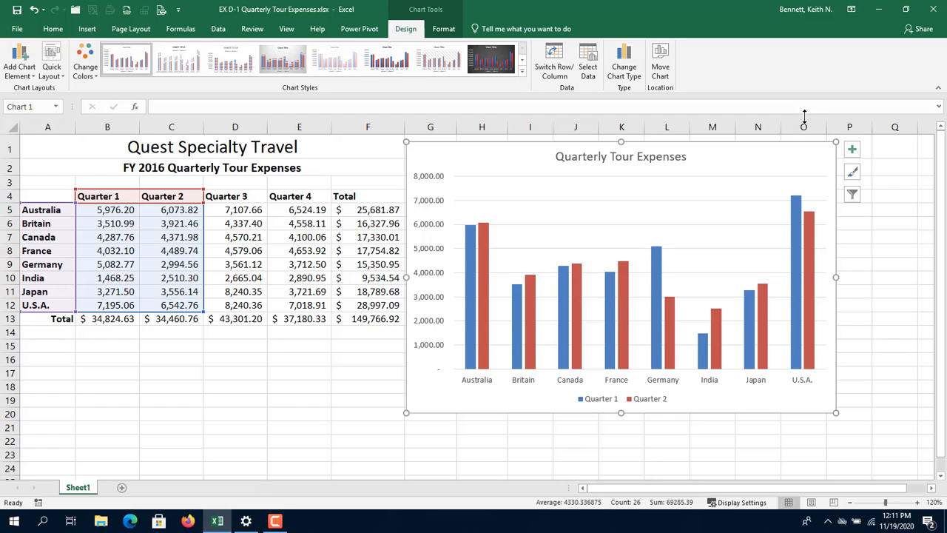
Give the chart the alt text "Quarterly tour expenses for Quest Specialty Travel in 2016" for accessibility
right_click(506, 164)
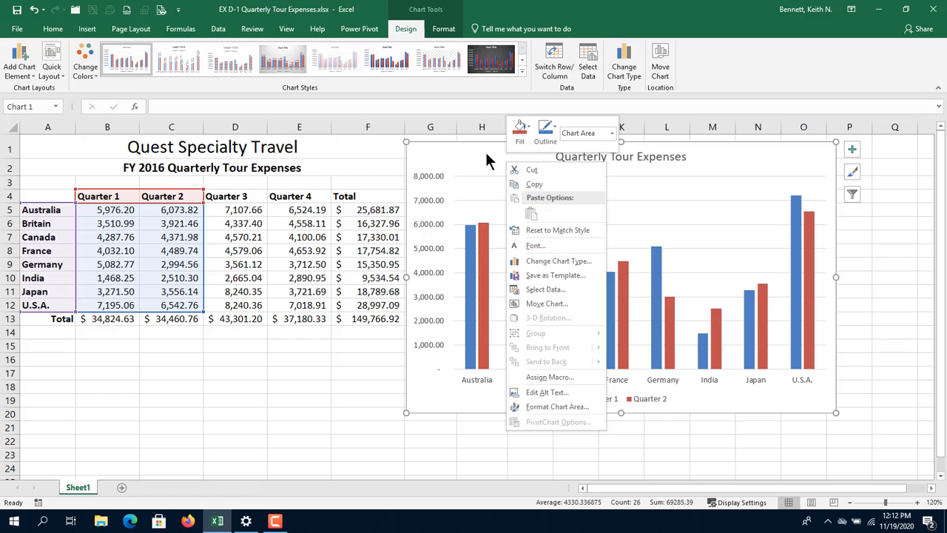
left_click(564, 391)
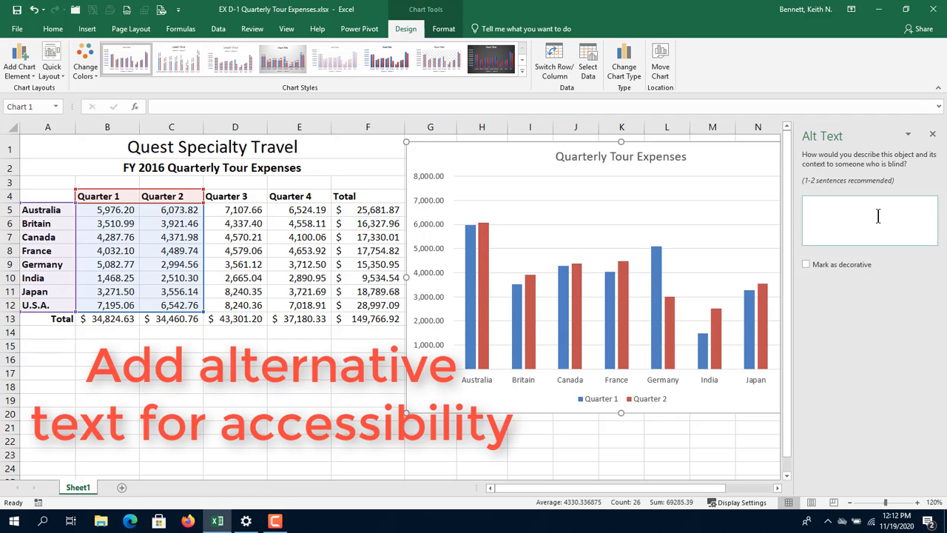
left_click(831, 212)
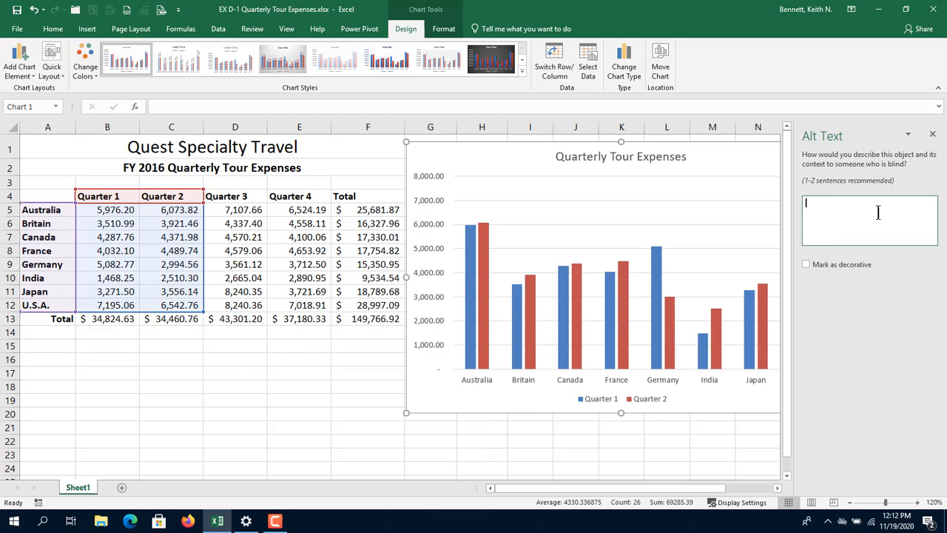
type("Quarterly tour expenses for Quest Spec")
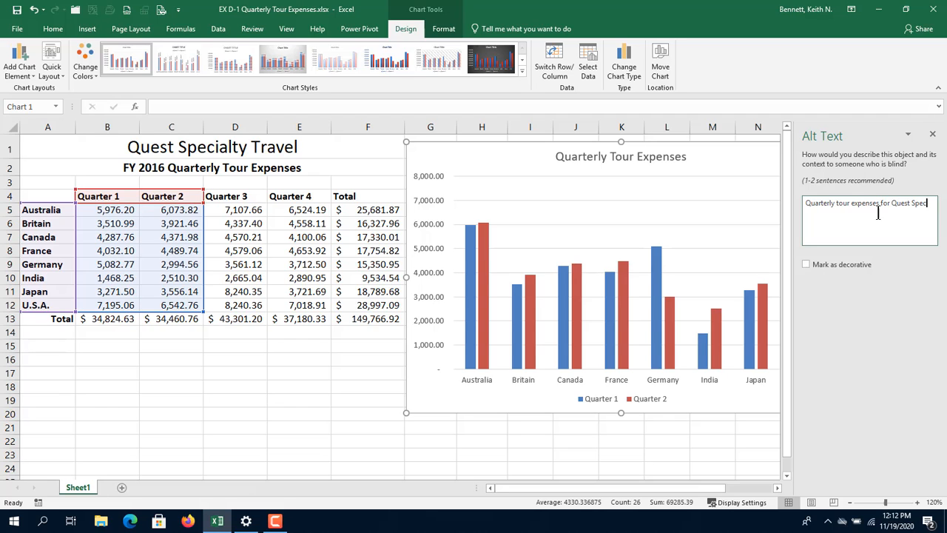
type("ialty Travel in 2016")
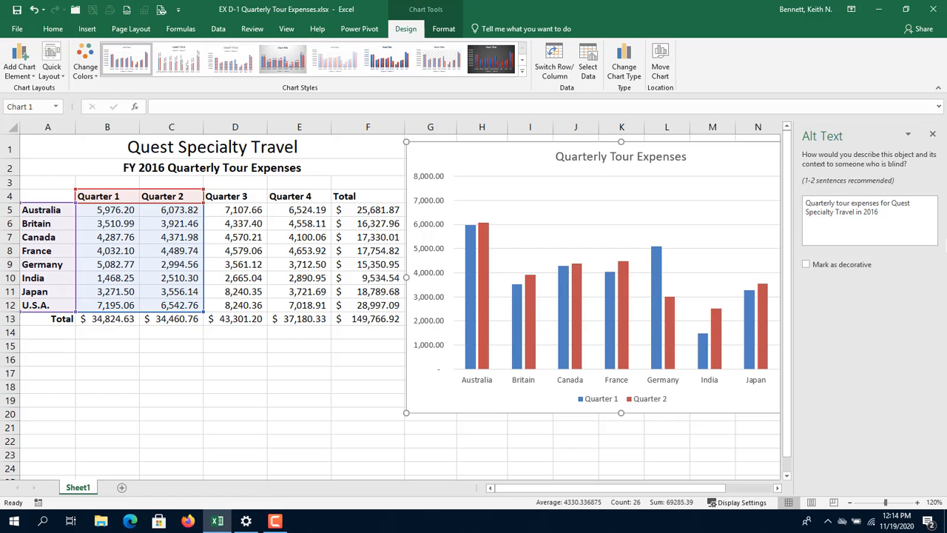
left_click(933, 134)
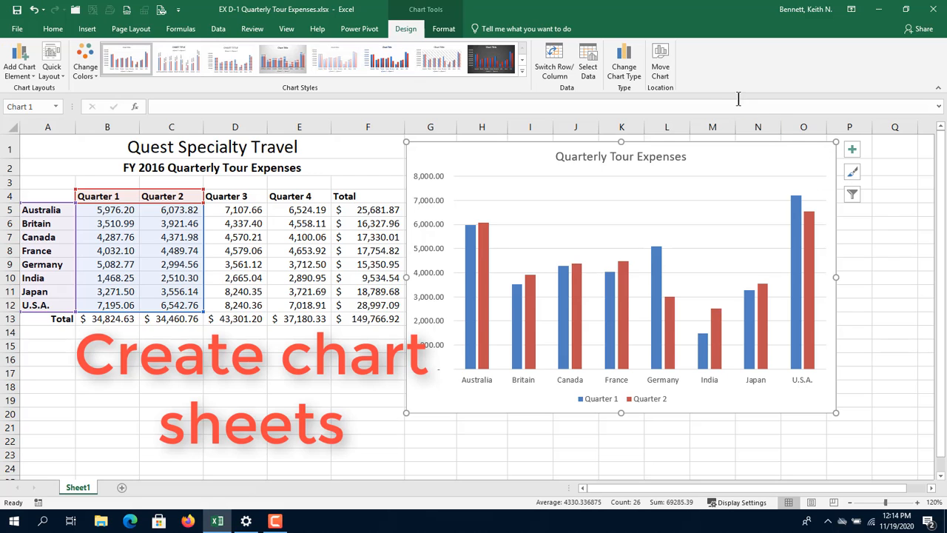
Move the chart to a new chart sheet named "Quarterly Chart" and switch between Sheet1 and the chart sheet
left_click(662, 67)
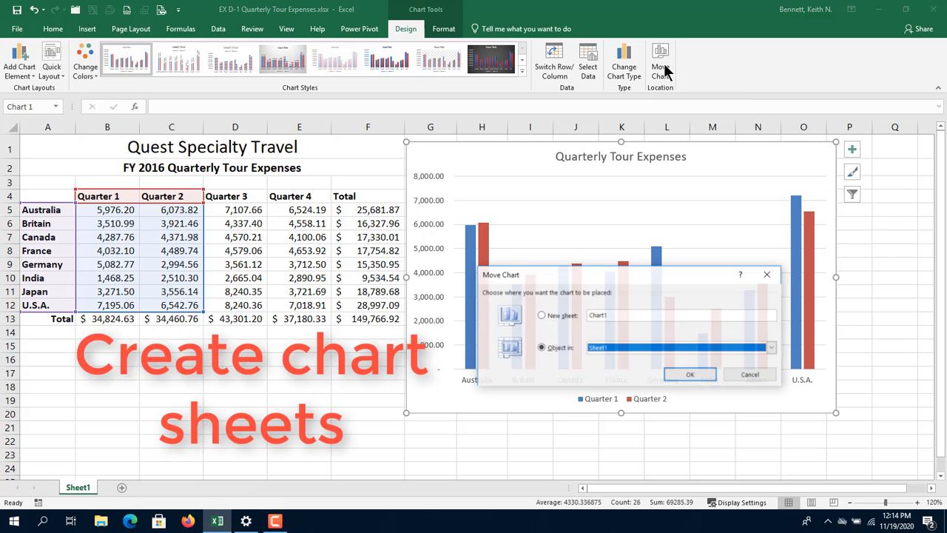
left_click(541, 316)
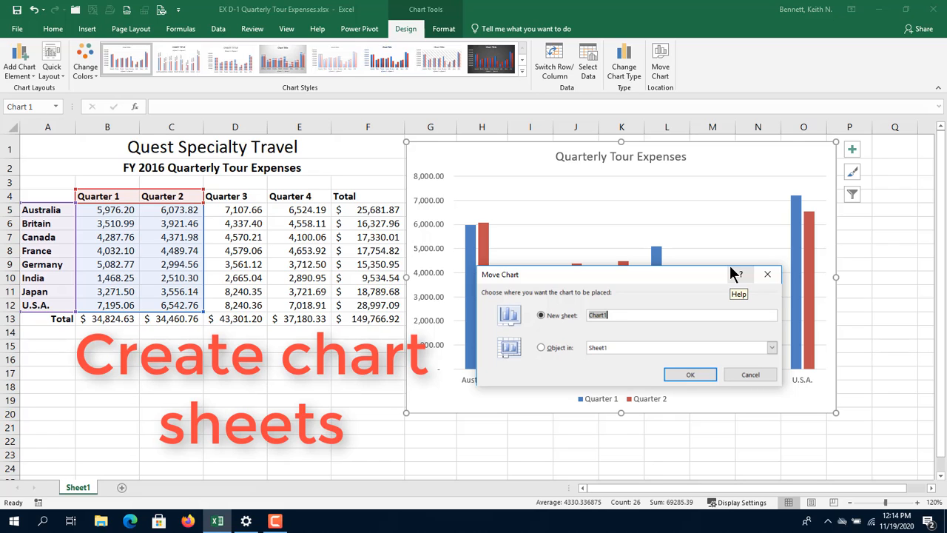
type("Quarterly Chart")
left_click(691, 376)
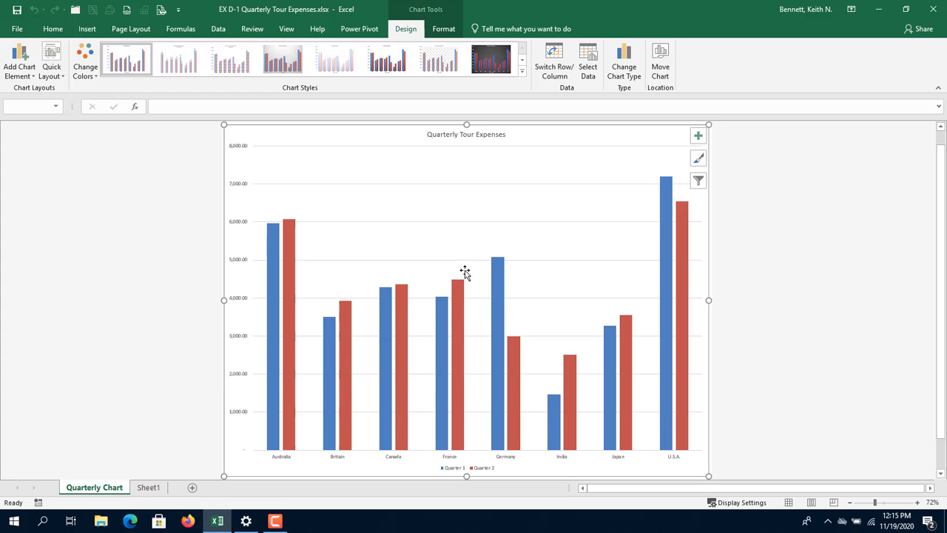
left_click(151, 491)
left_click(117, 491)
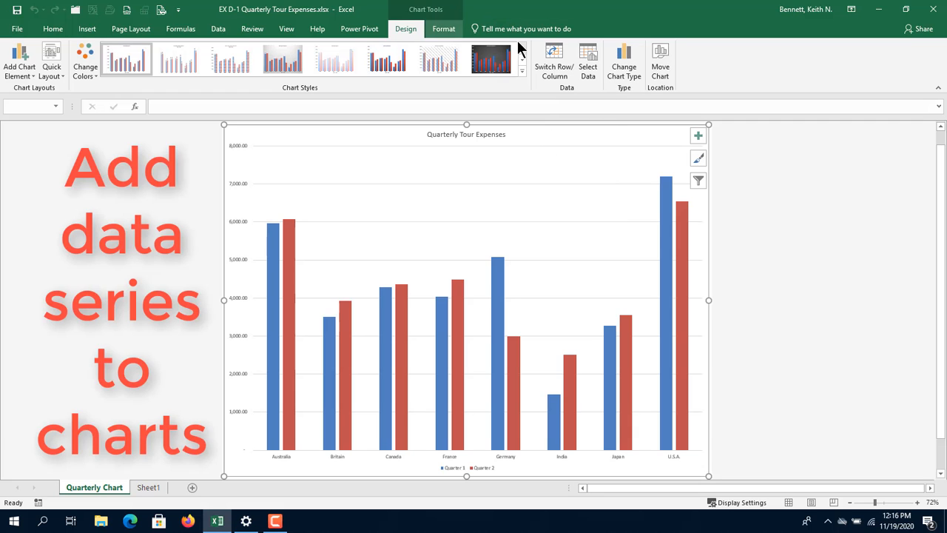
Extend the chart's source data range to Sheet1 cells A4:E12 to include the Quarter 3 and Quarter 4 series
left_click(588, 77)
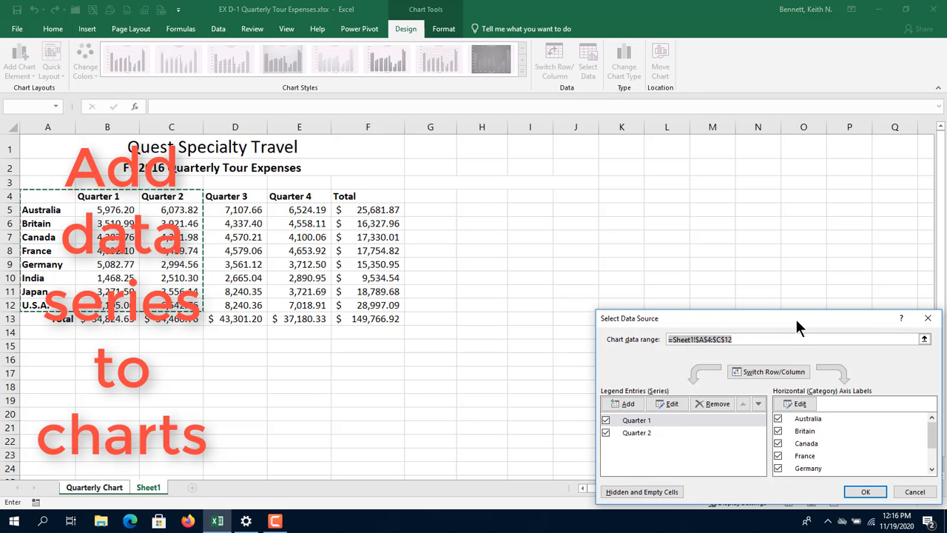
left_click_drag(796, 318, 741, 163)
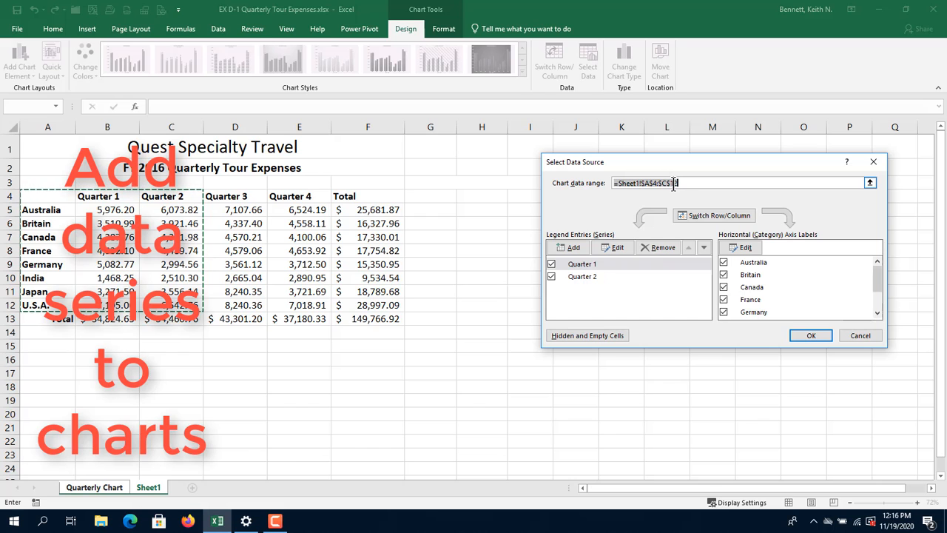
left_click(665, 185)
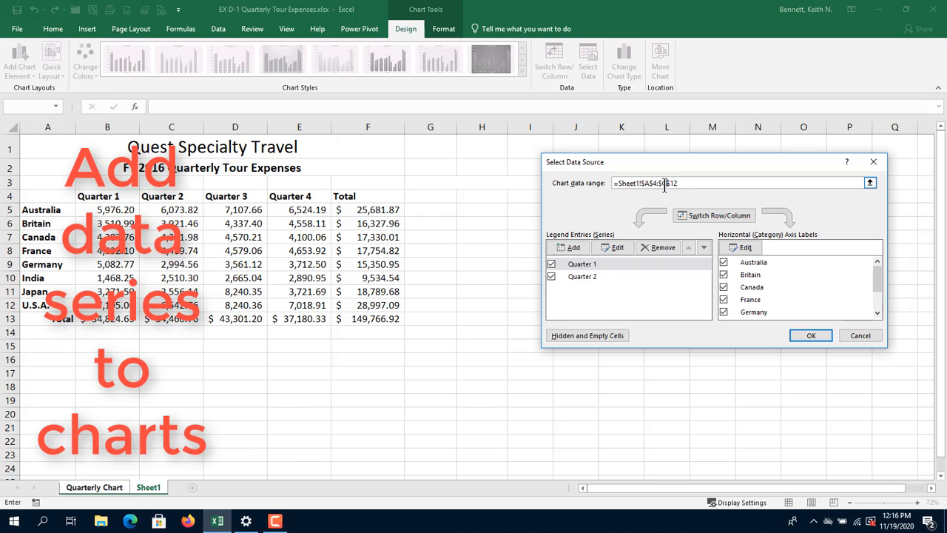
key("Delete")
type("C")
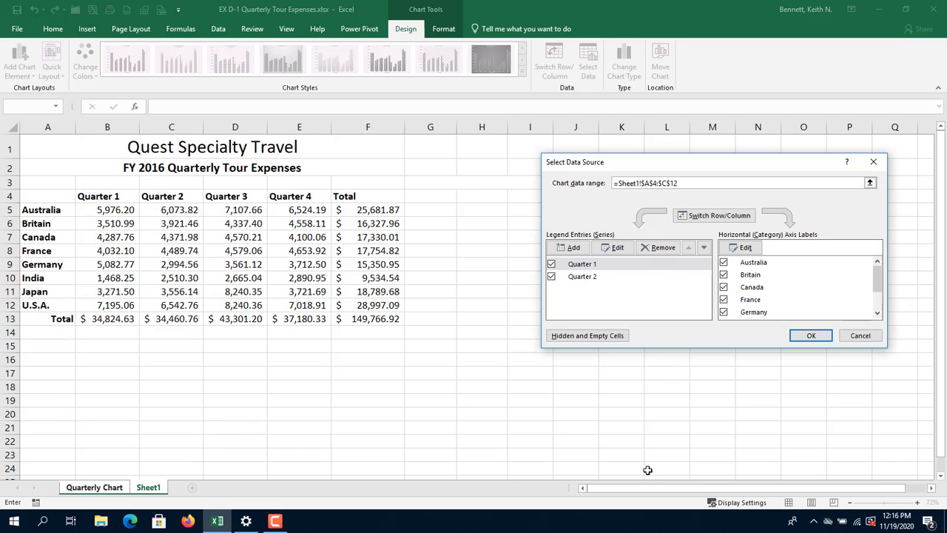
key("BackSpace")
type("e")
key("Tab")
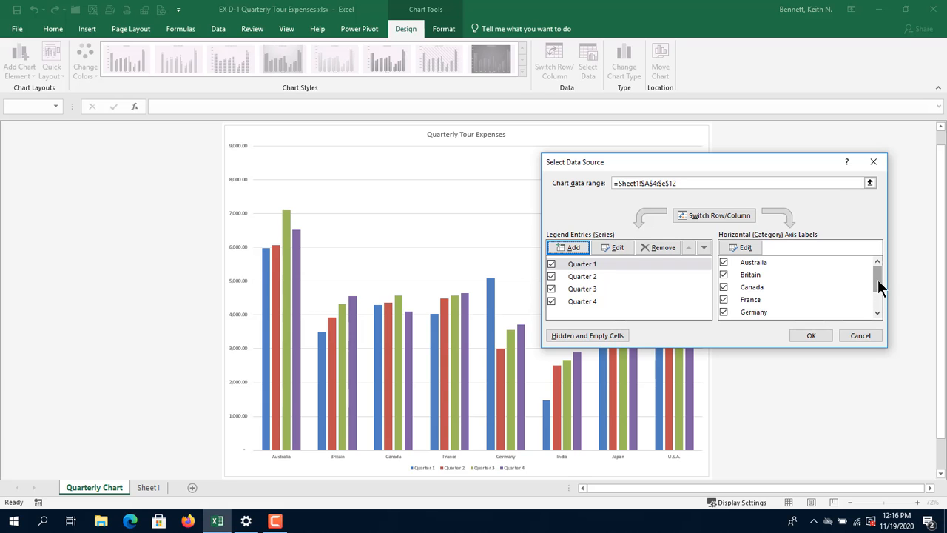
left_click_drag(878, 279, 866, 263)
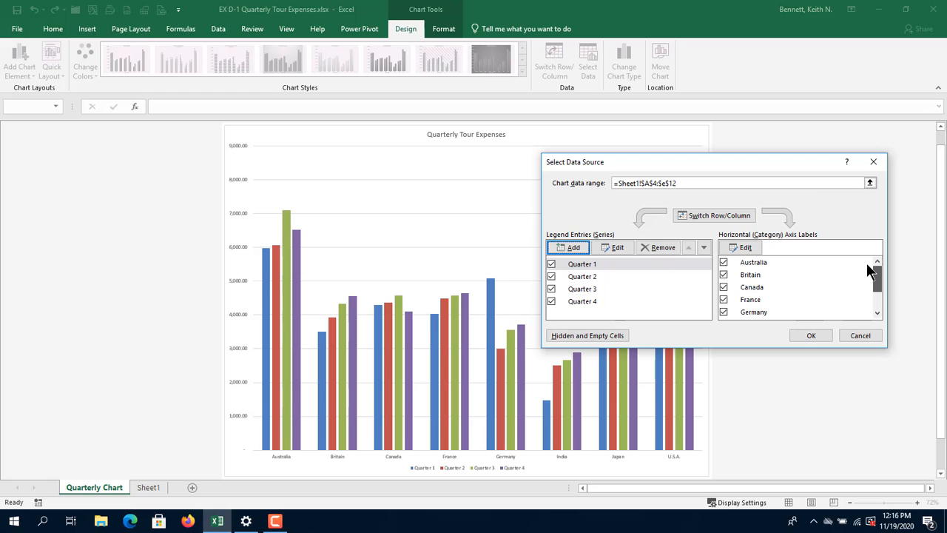
left_click(813, 336)
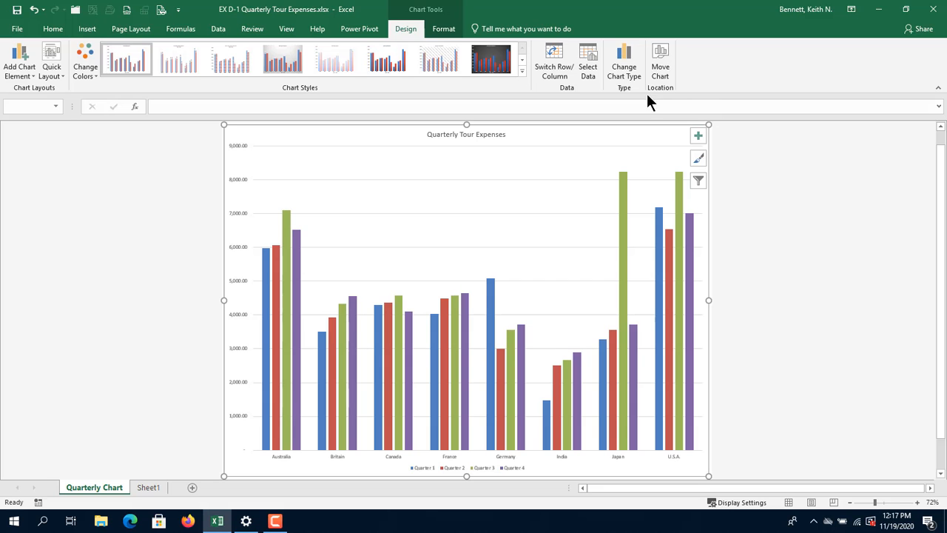
Exclude the Quarter 4 series from the chart's source data
left_click(588, 67)
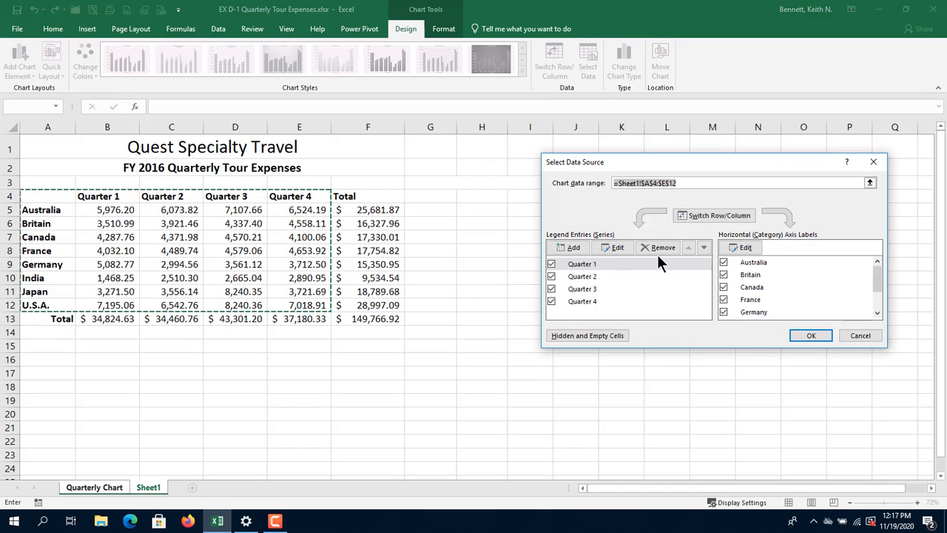
left_click(551, 302)
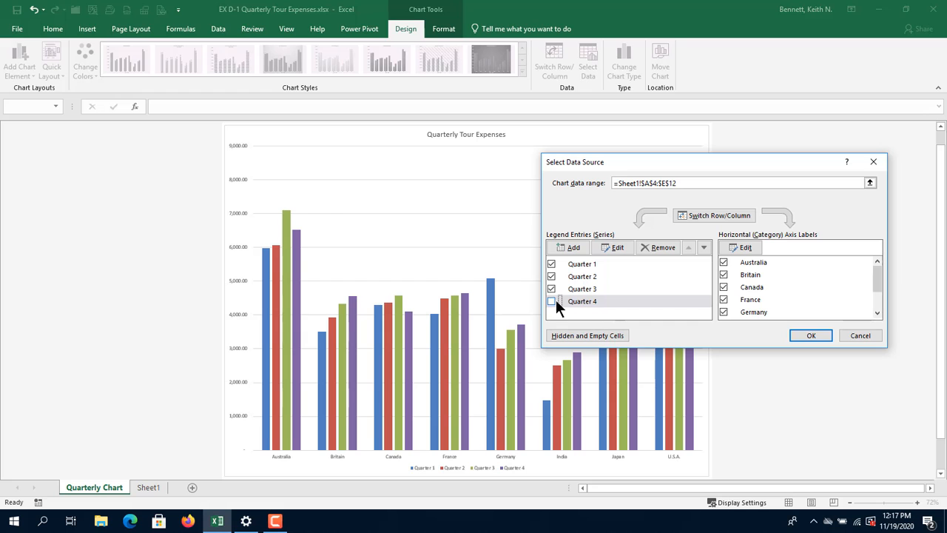
left_click(801, 333)
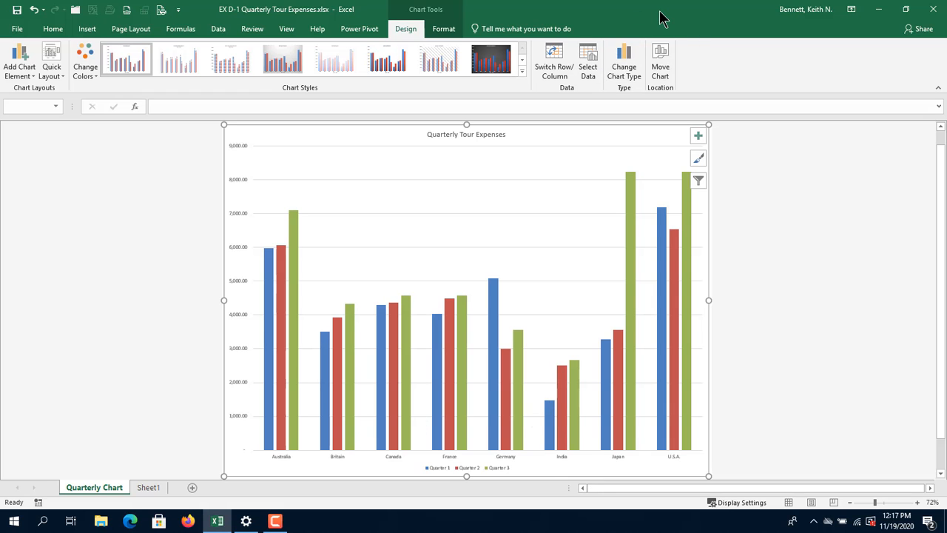
Include the Quarter 4 series in the chart again, swapping its rows and columns and swapping them back
left_click(587, 65)
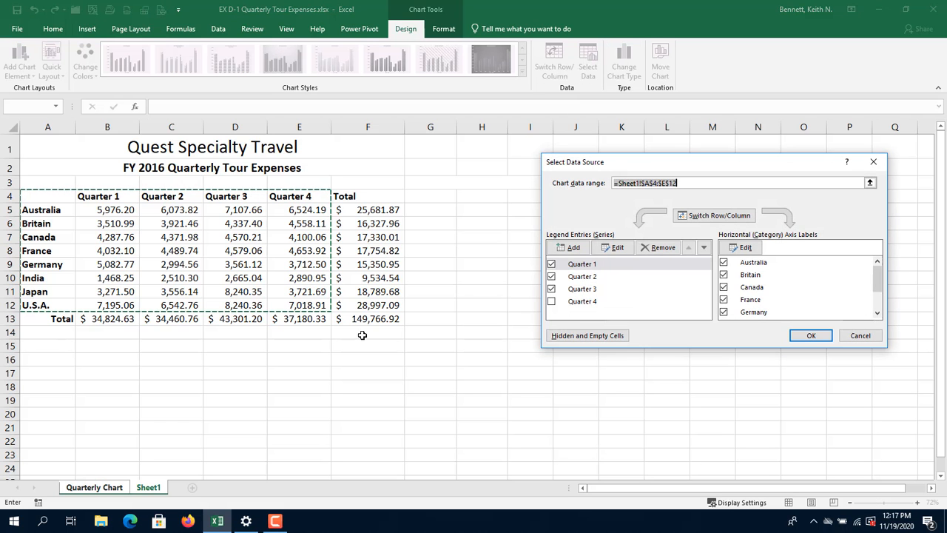
left_click(552, 301)
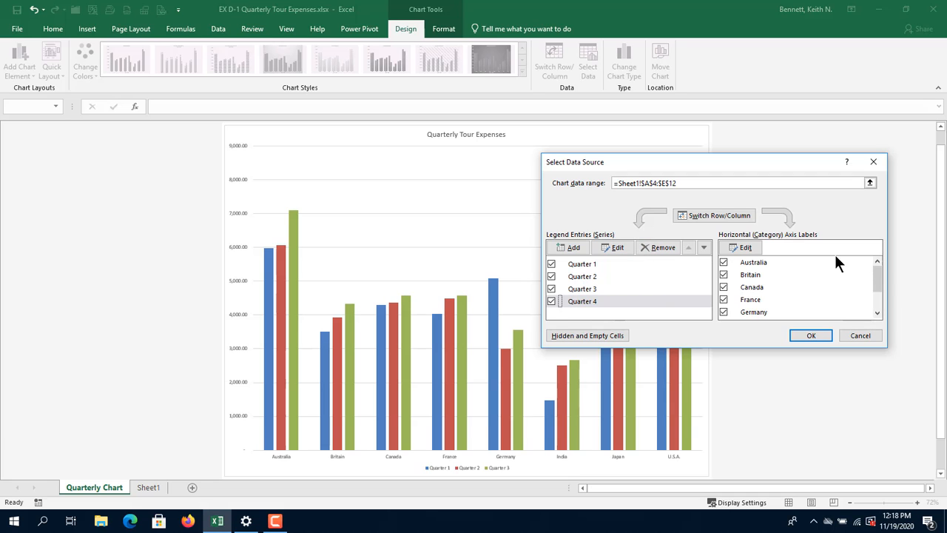
left_click(696, 215)
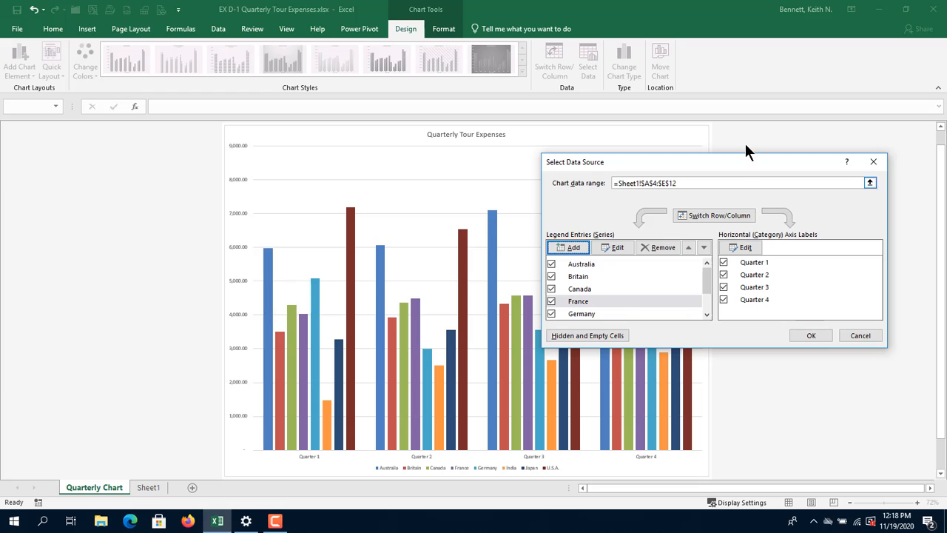
left_click(741, 221)
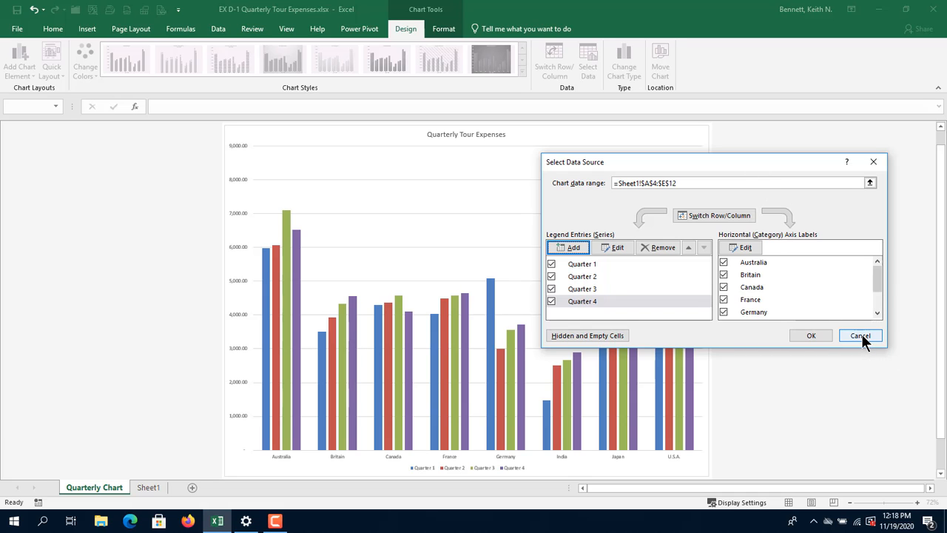
left_click(814, 336)
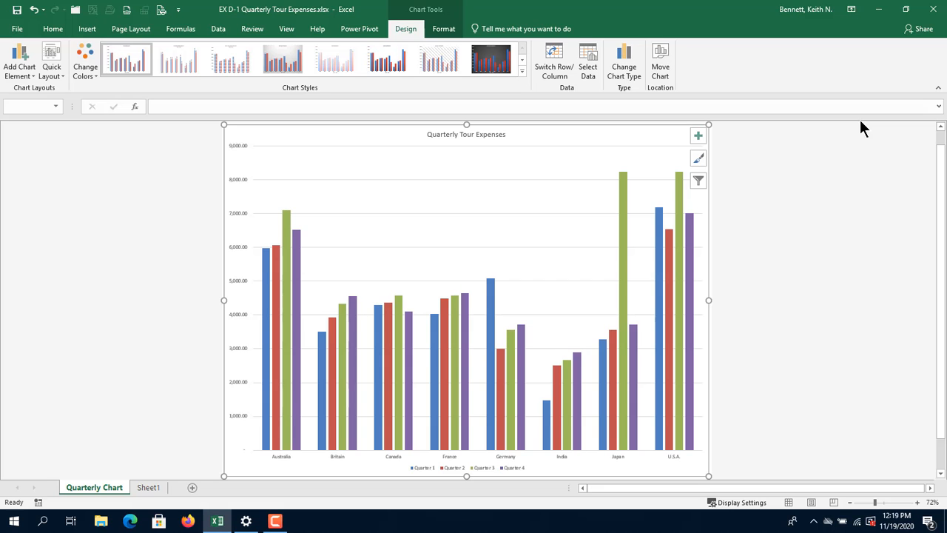
Move the chart's legend to the right of the plot area
left_click(26, 72)
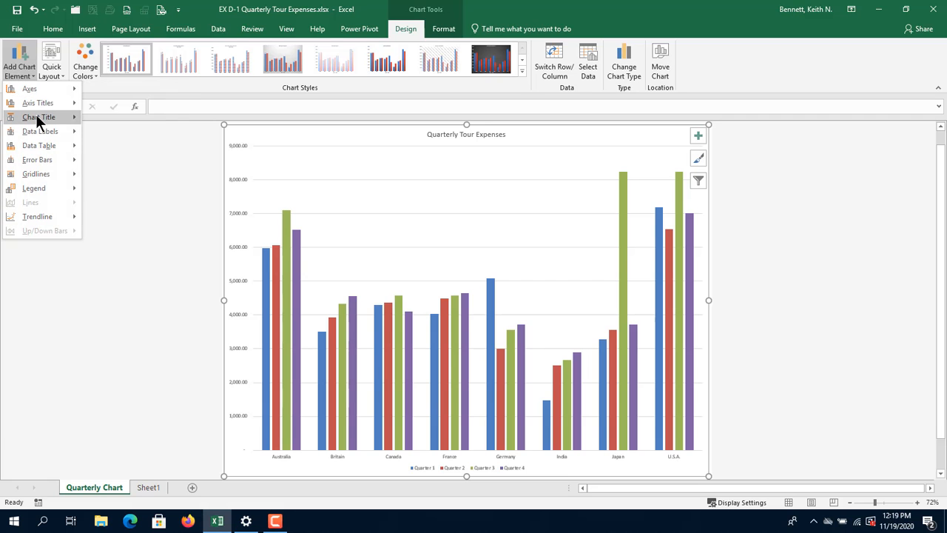
mouse_move(35, 115)
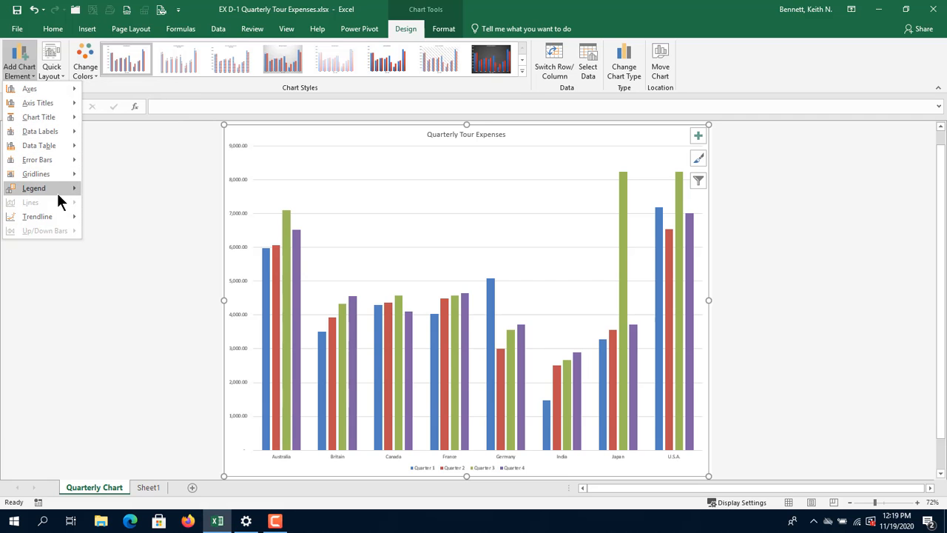
mouse_move(63, 190)
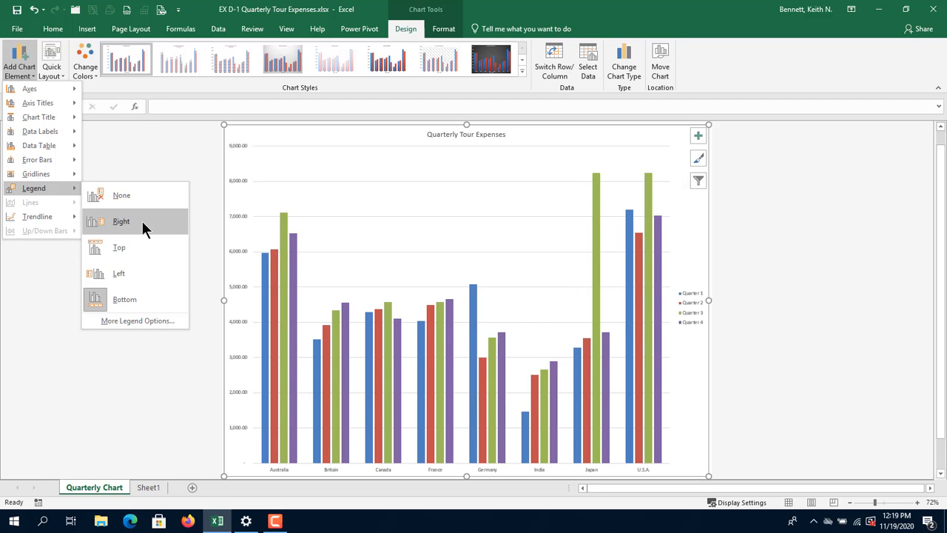
left_click(142, 222)
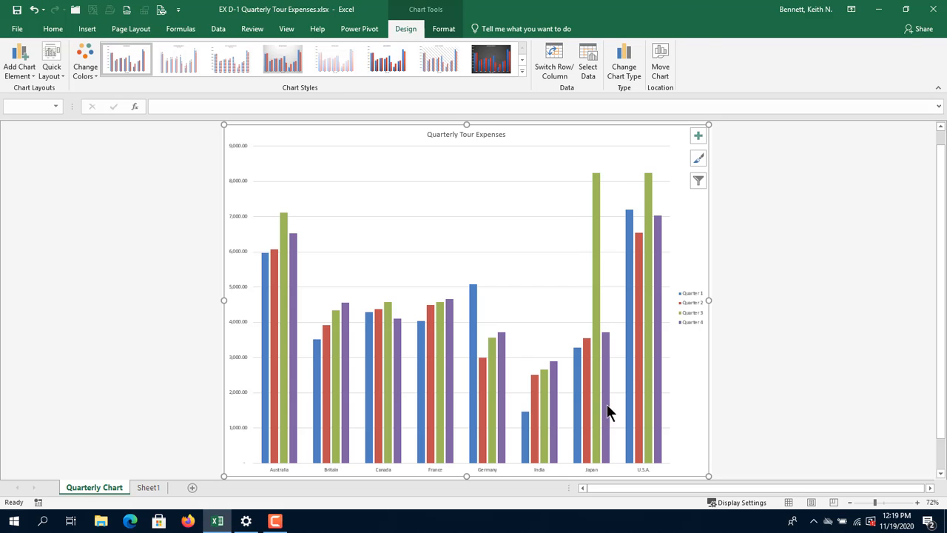
Change the U.S.A. label in Sheet1 cell A12 to "United States" and return to the Quarterly Chart sheet
left_click(643, 471)
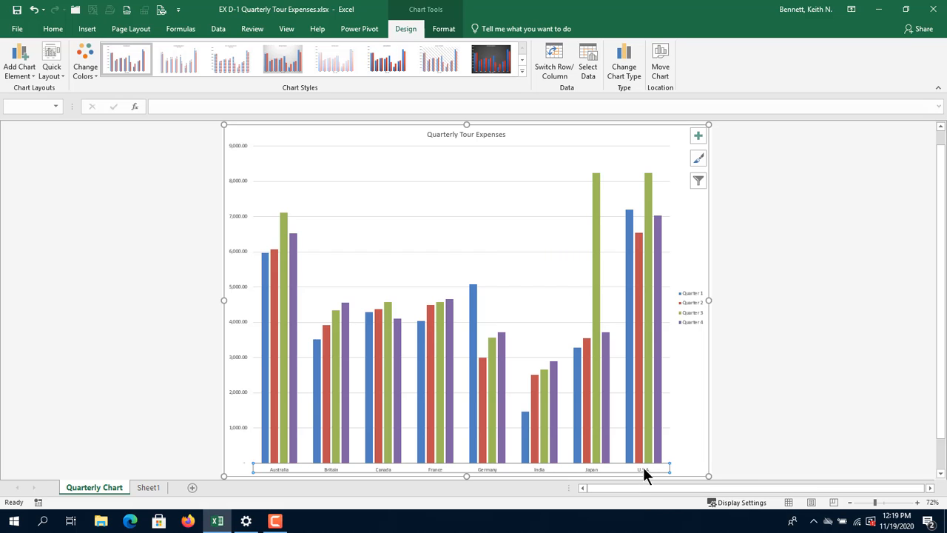
left_click(685, 449)
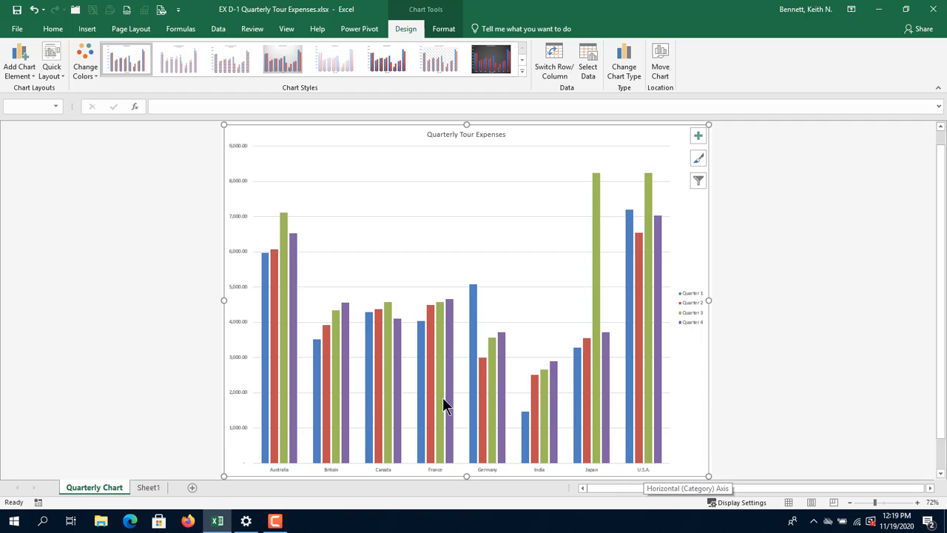
left_click(149, 487)
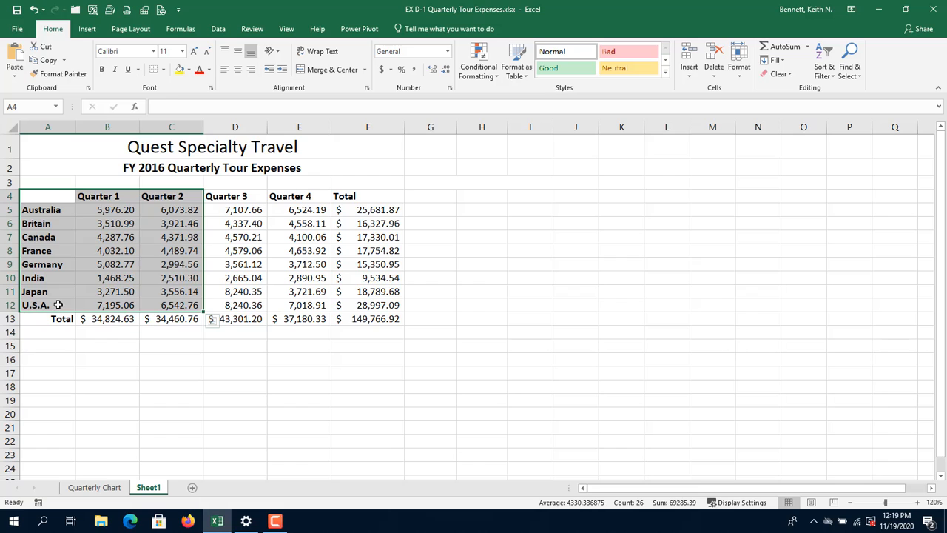
left_click(58, 305)
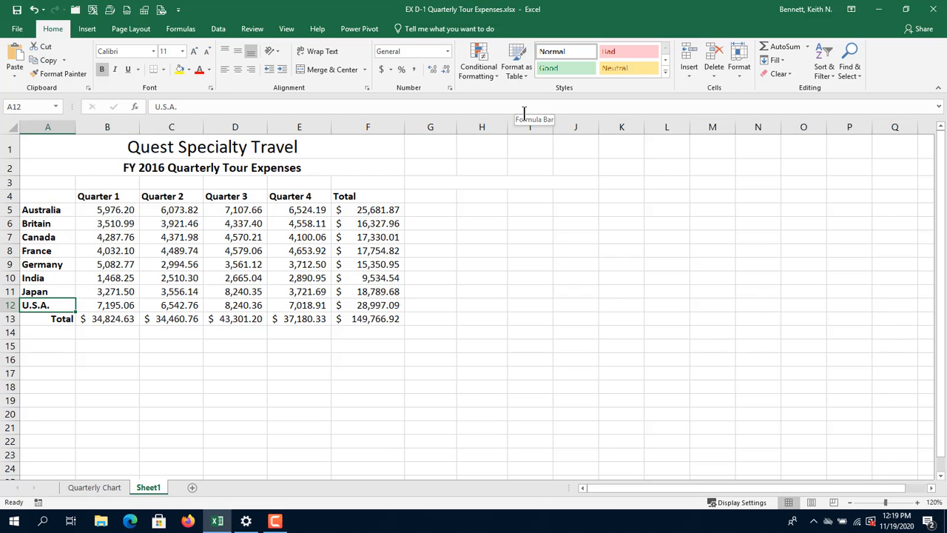
type("Unit")
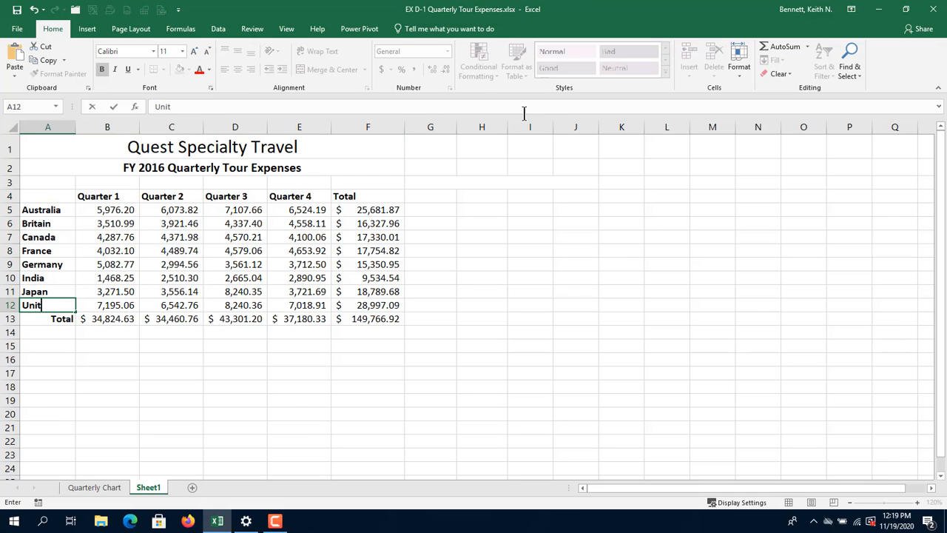
type("ed States")
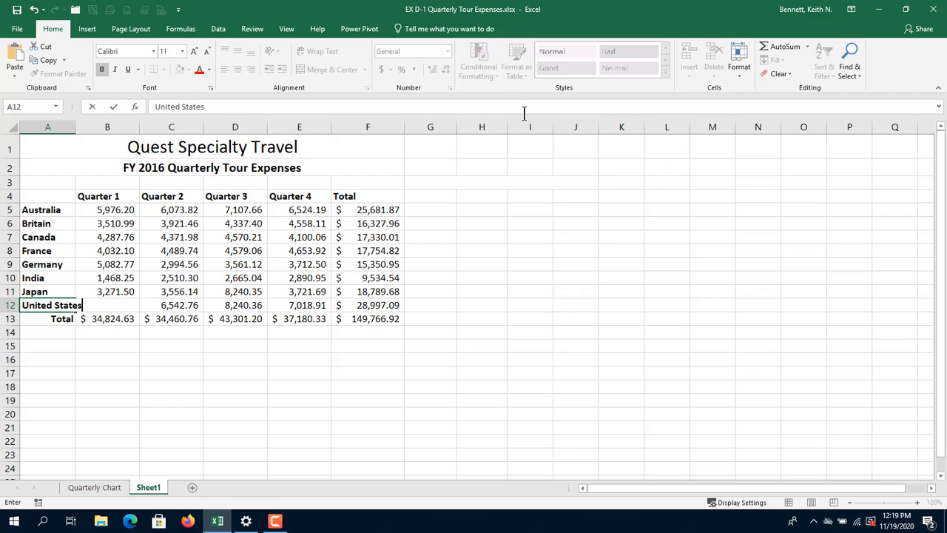
key("Return")
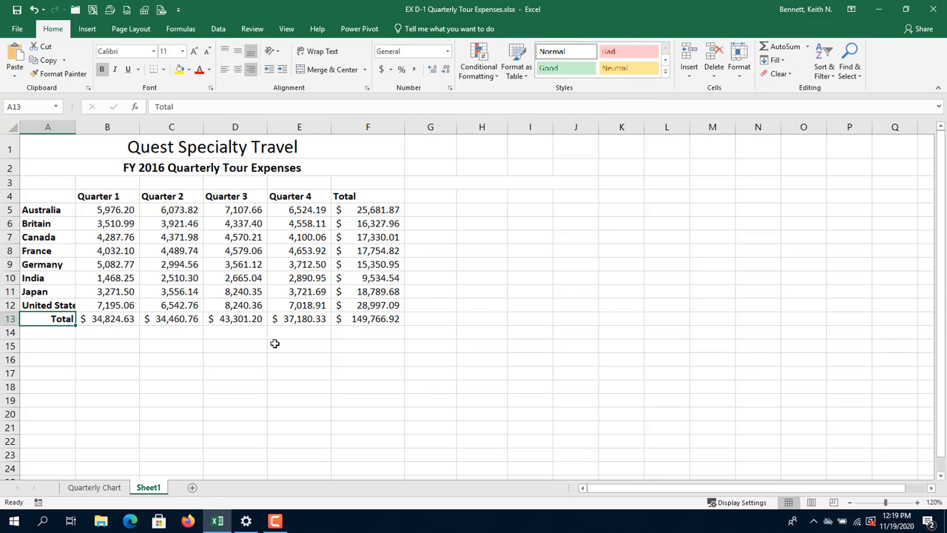
left_click(90, 489)
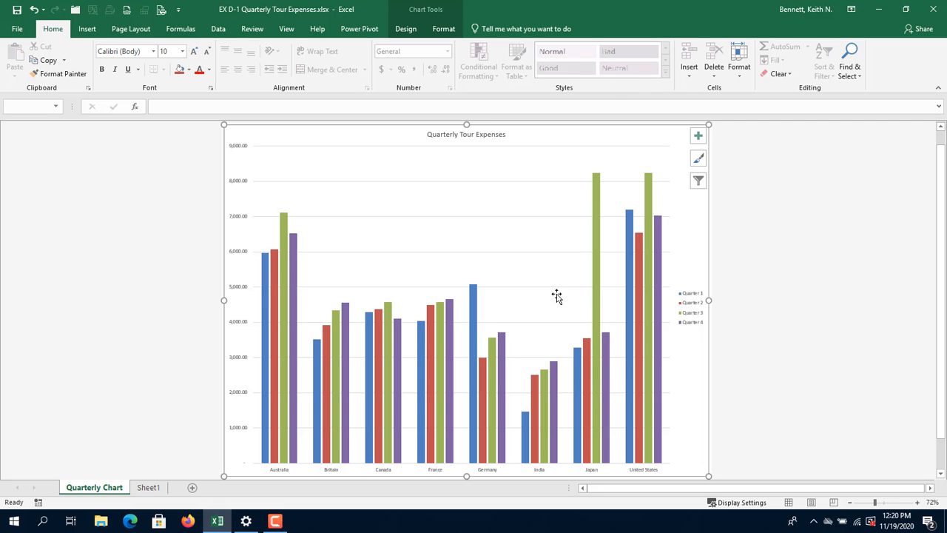
Set Japan's Quarter 3 expense in Sheet1 cell D11 to 4568.92
left_click(150, 489)
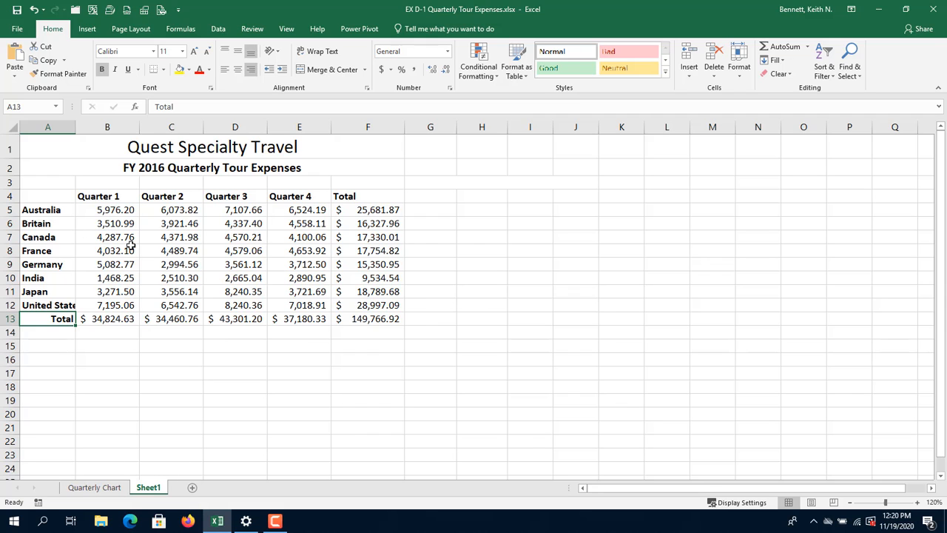
left_click(94, 488)
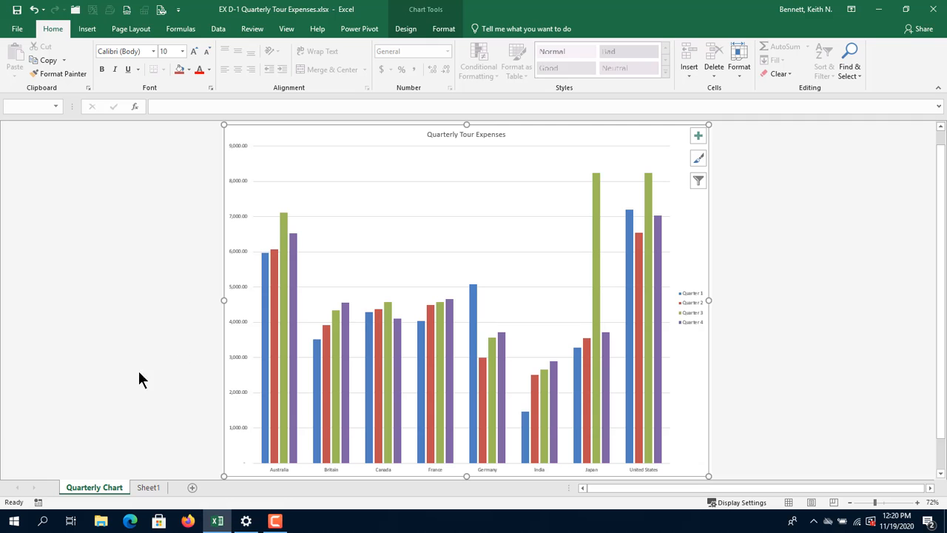
left_click(144, 490)
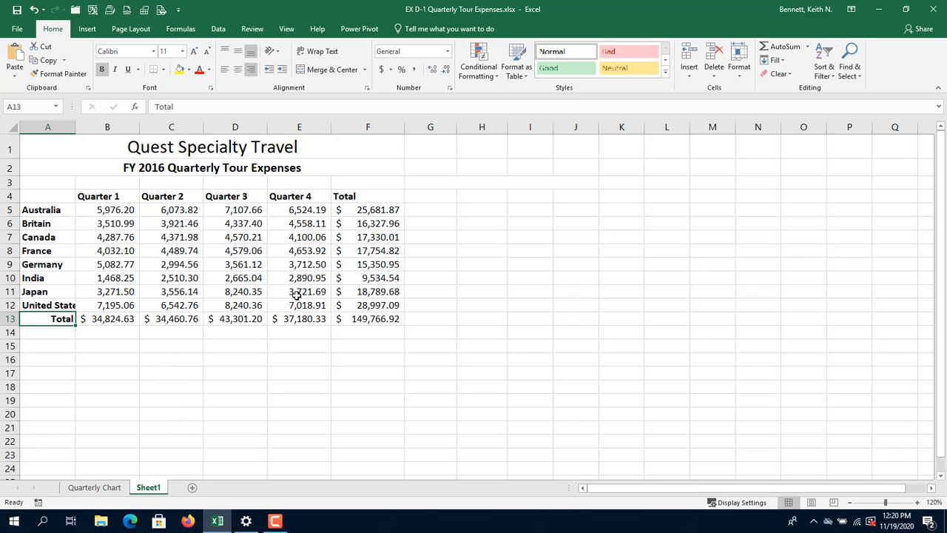
left_click(244, 290)
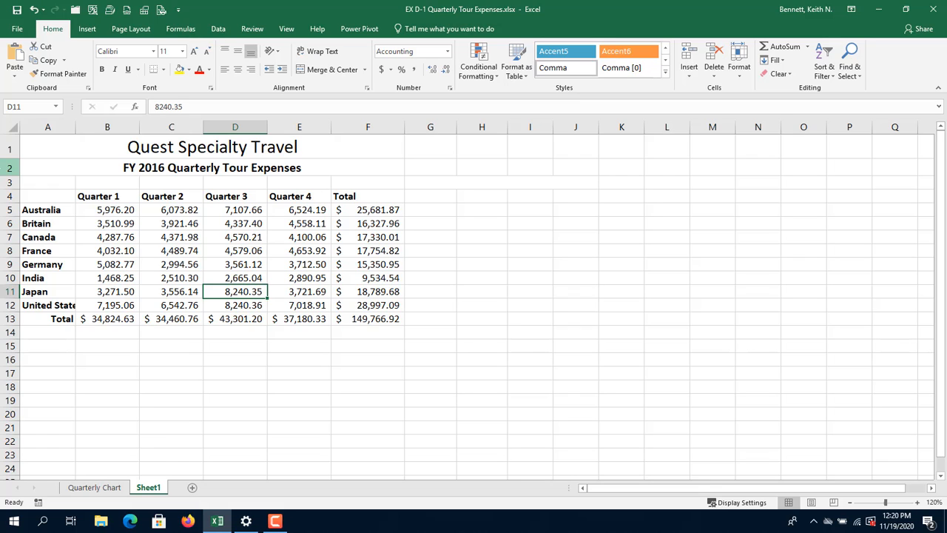
type("4568")
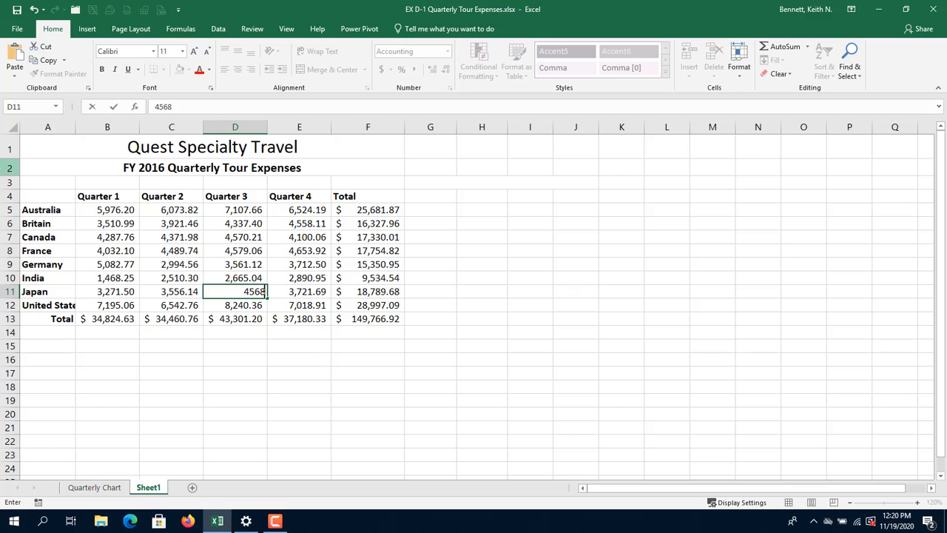
type(".92")
key("Return")
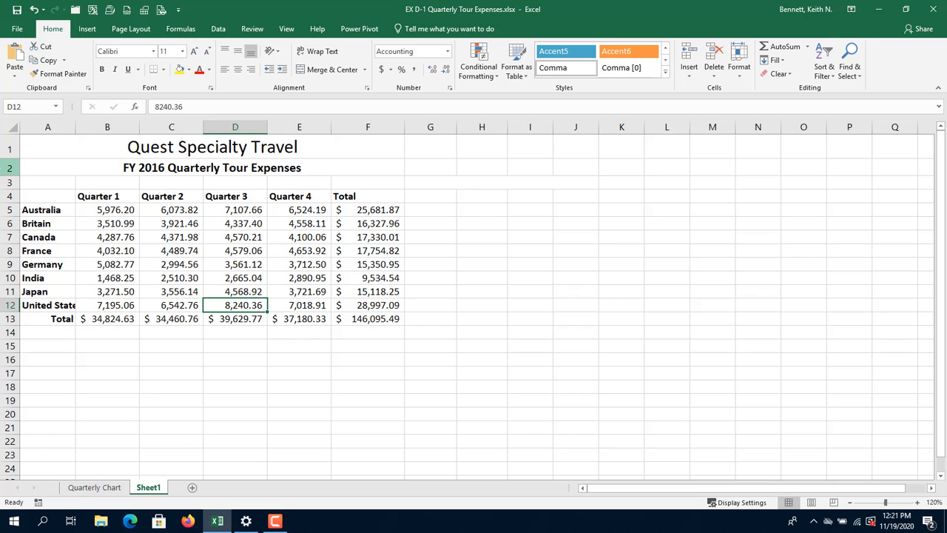
Set the United States Quarter 3 expense in cell D12 to 6107.09 and check the columns on the Quarterly Chart sheet
type("610")
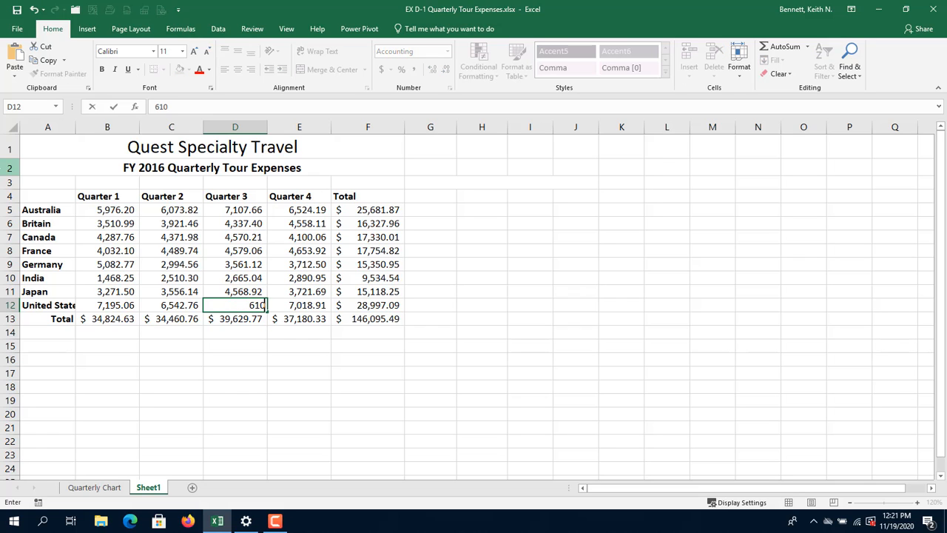
type("7.09")
key("Return")
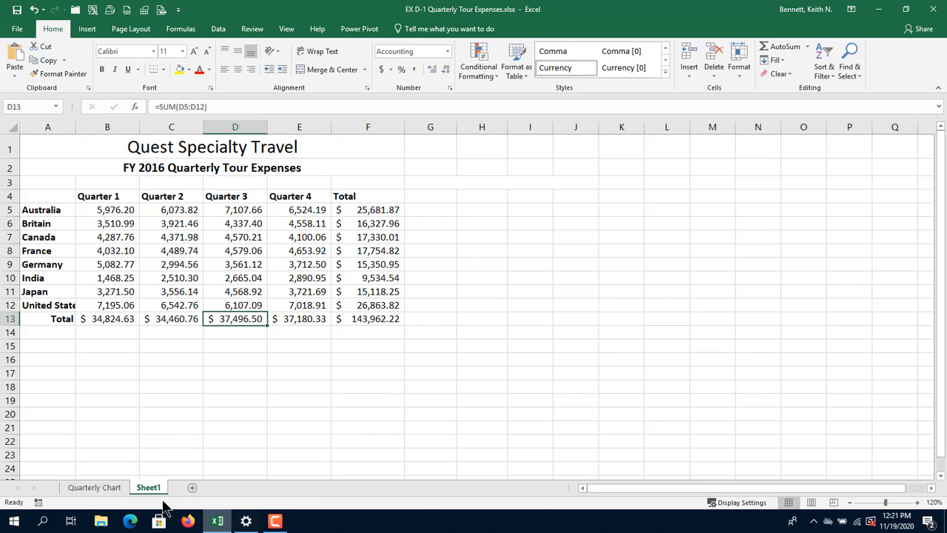
left_click(119, 488)
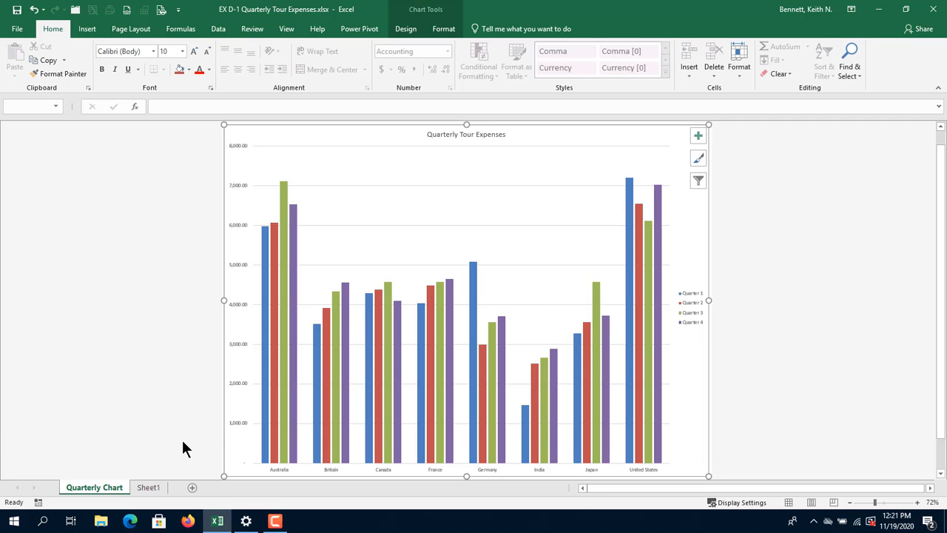
left_click(148, 487)
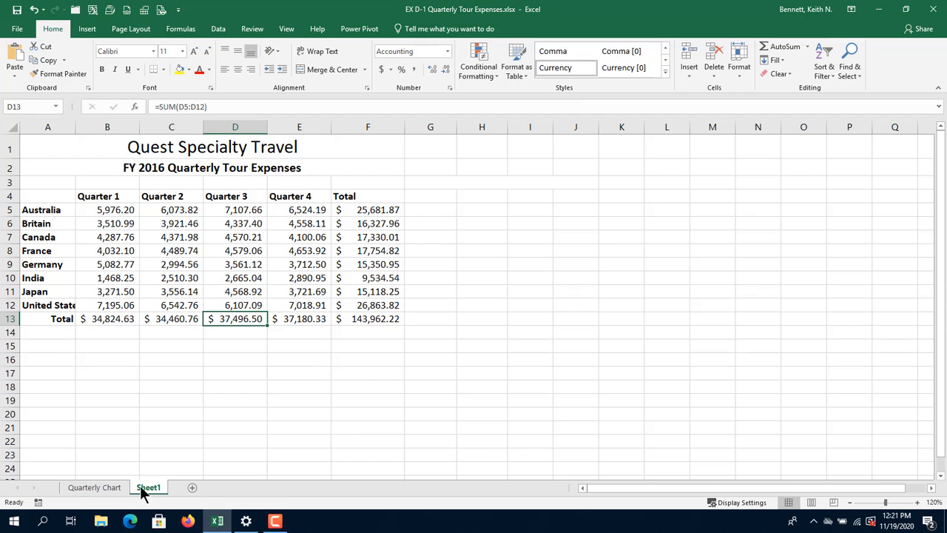
left_click(111, 487)
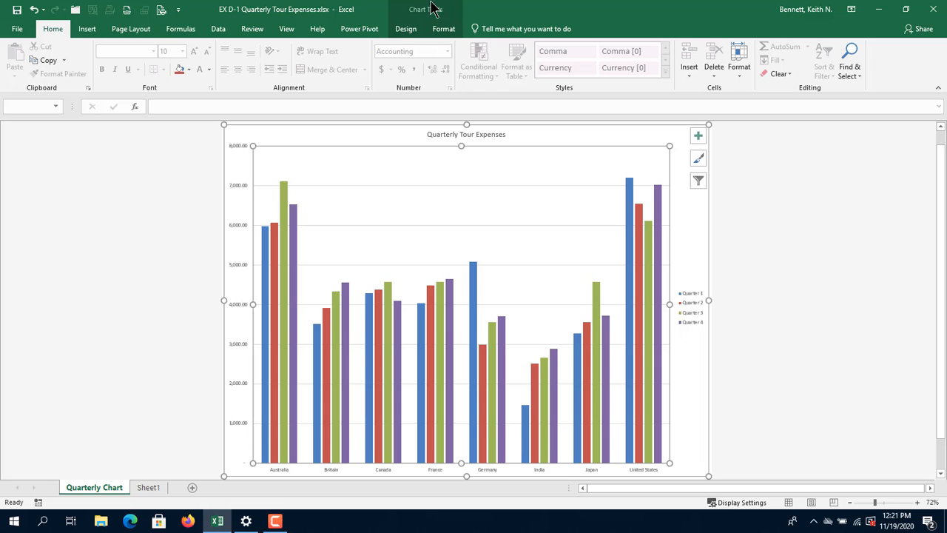
Apply the Layout 3 quick layout to the chart and undo it
left_click(405, 30)
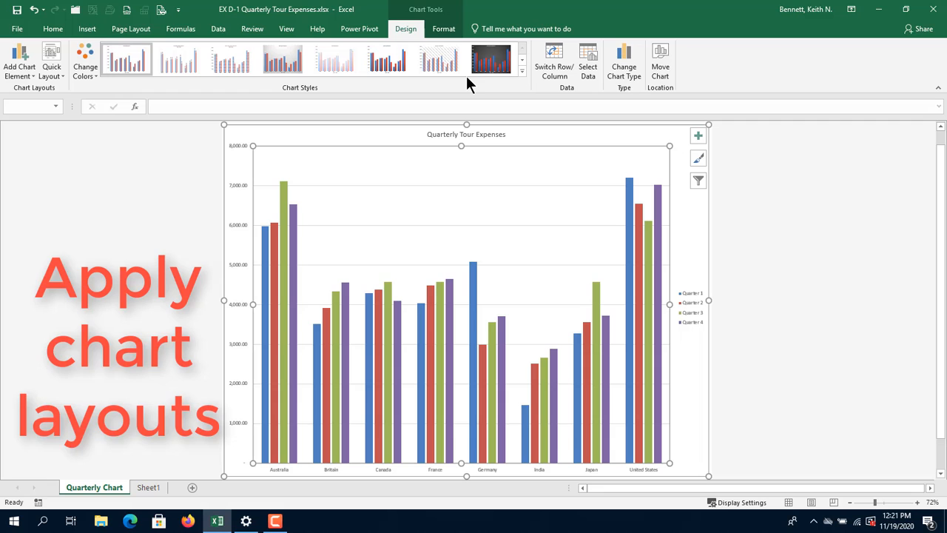
left_click(51, 58)
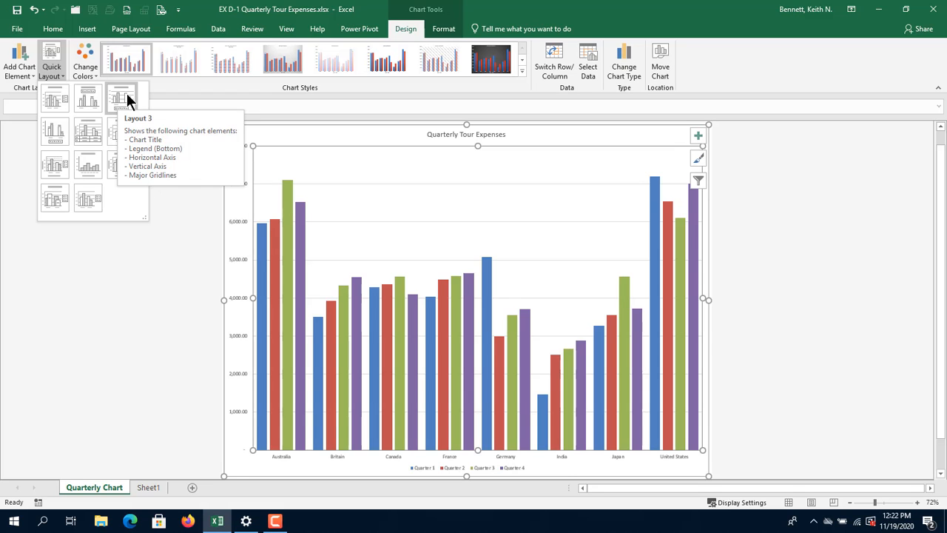
left_click(129, 100)
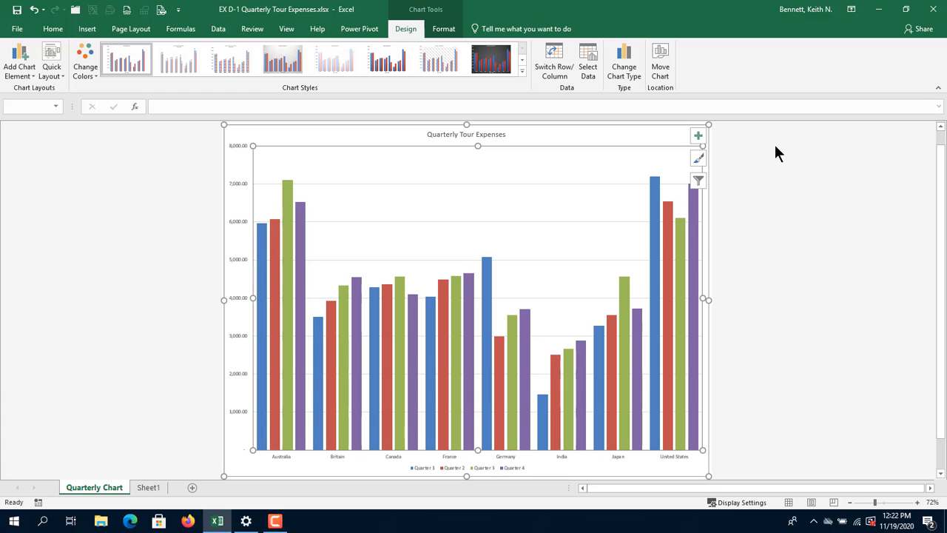
left_click(36, 10)
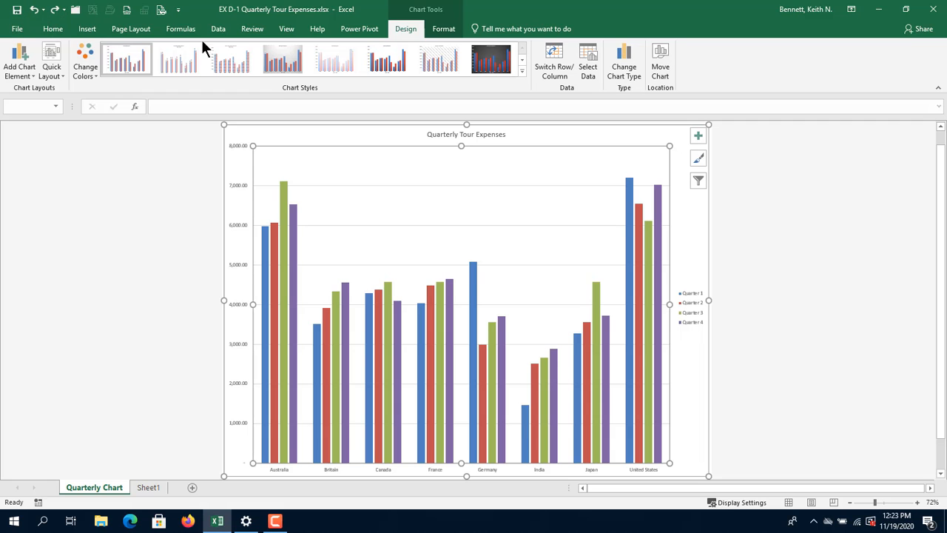
right_click(410, 271)
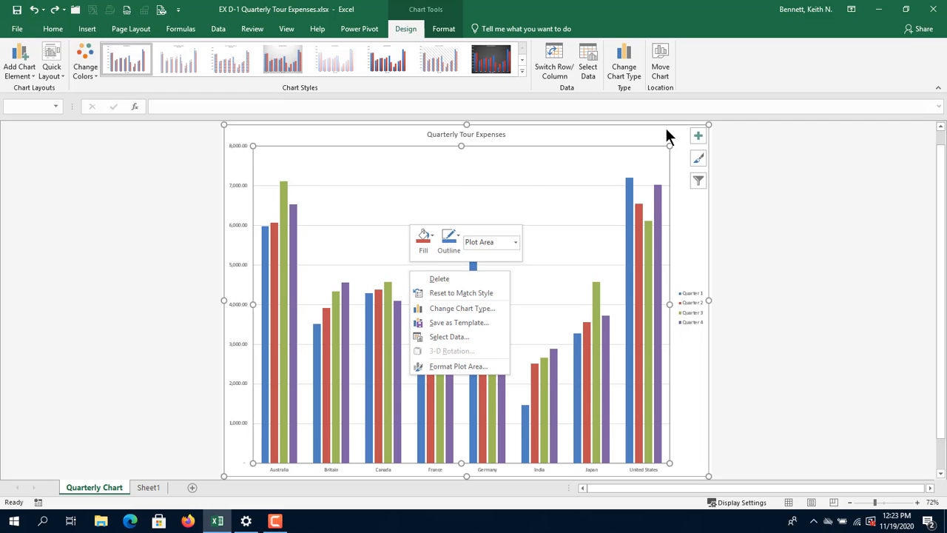
key("Escape")
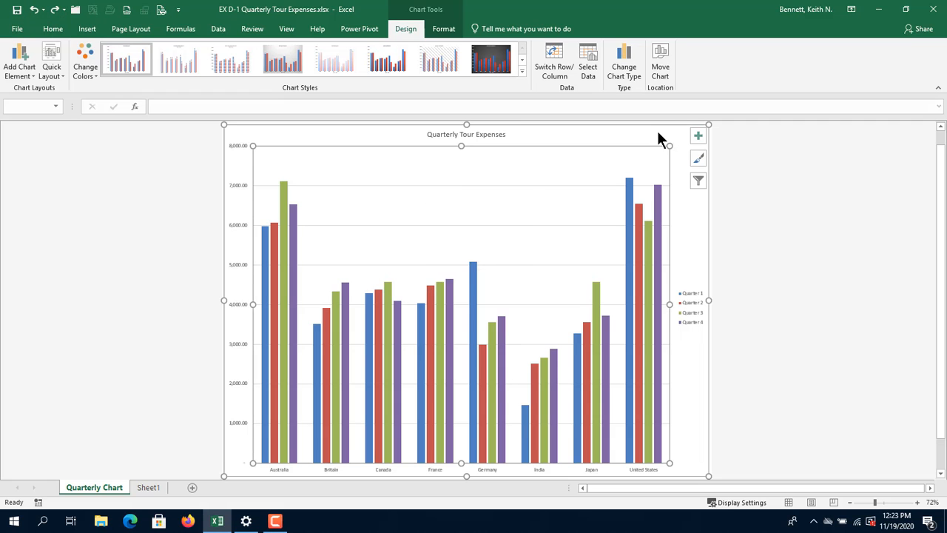
Change the chart type to Clustered Bar with the countries as categories
left_click(618, 70)
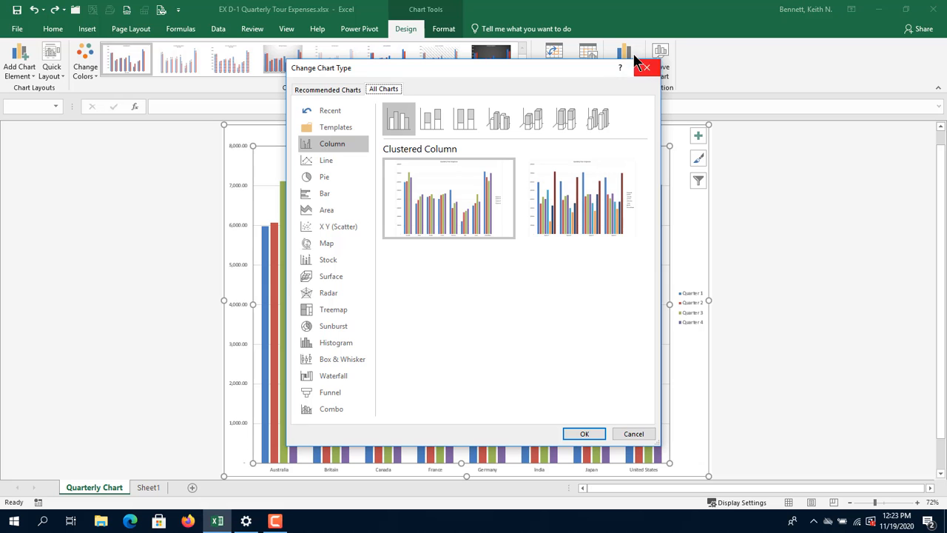
left_click_drag(595, 73, 499, 52)
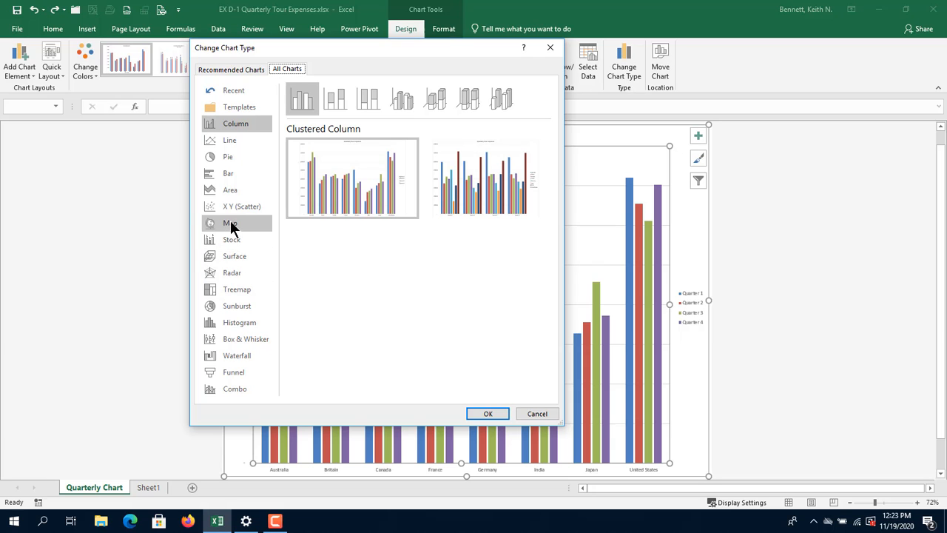
left_click(240, 173)
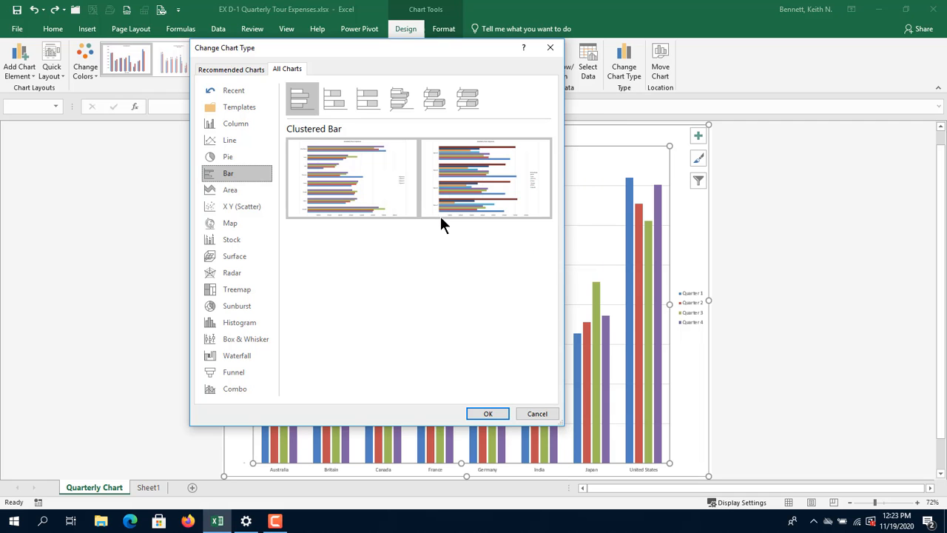
mouse_move(447, 217)
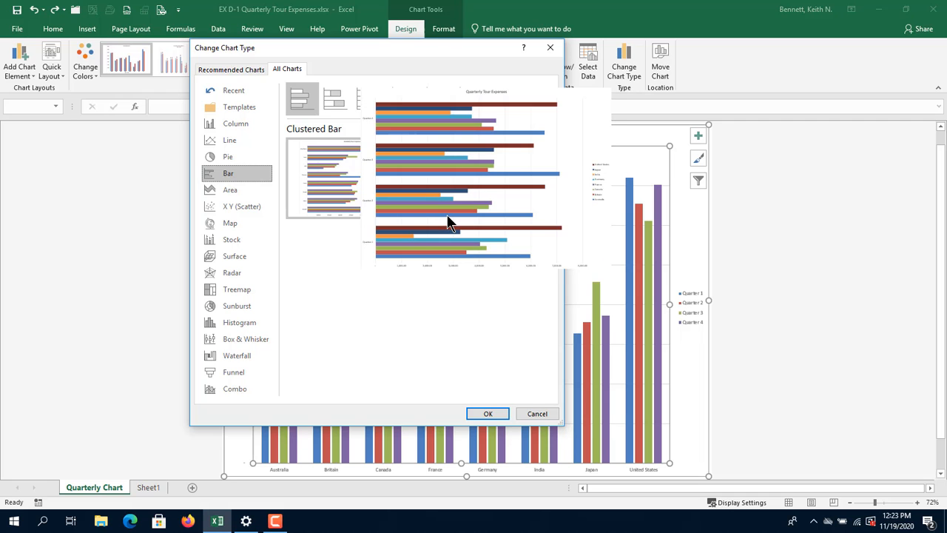
left_click(487, 413)
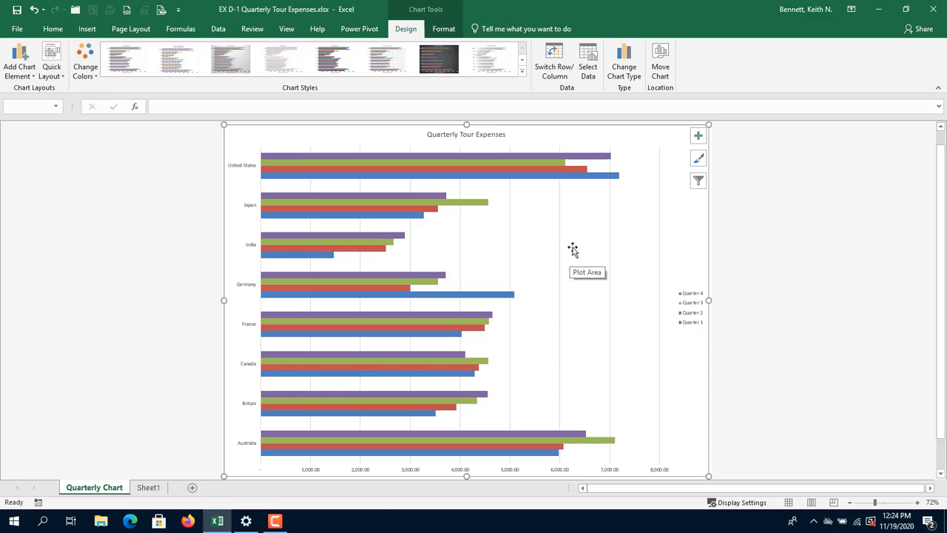
Change the chart type to 3-D Clustered Column with countries as categories, and switch its rows and columns and back
left_click(628, 71)
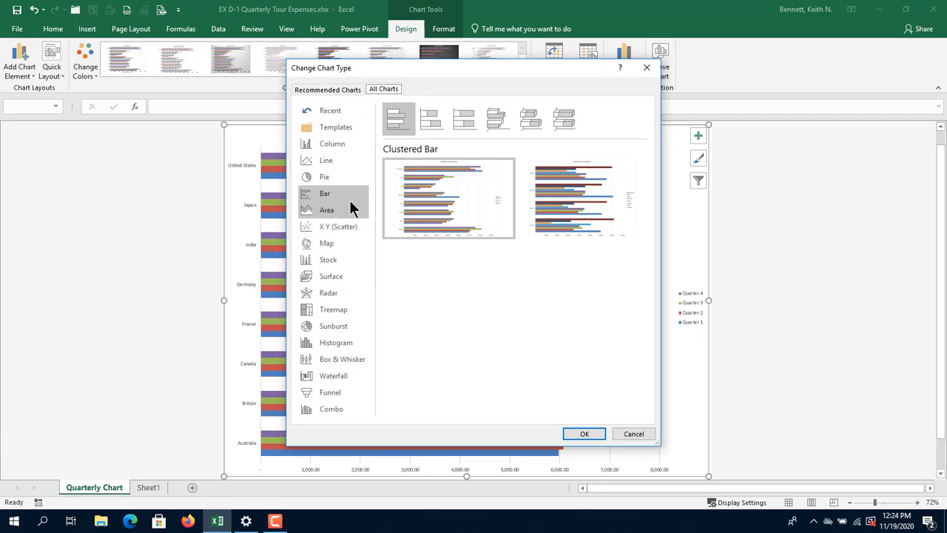
left_click(331, 148)
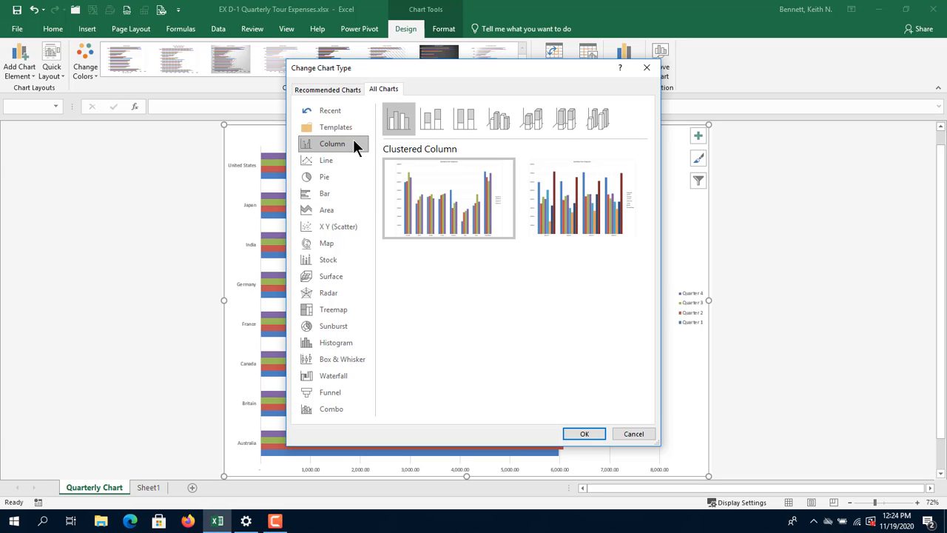
left_click(503, 127)
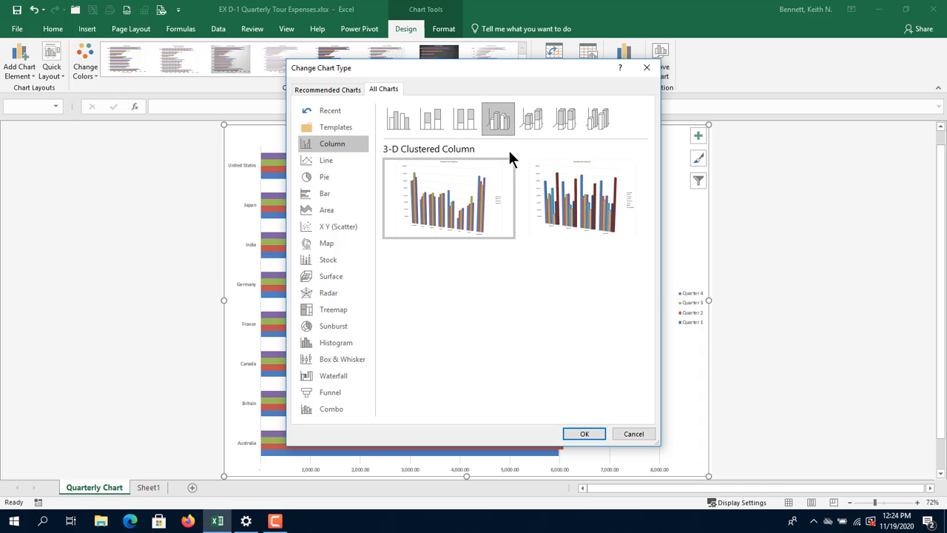
left_click(585, 434)
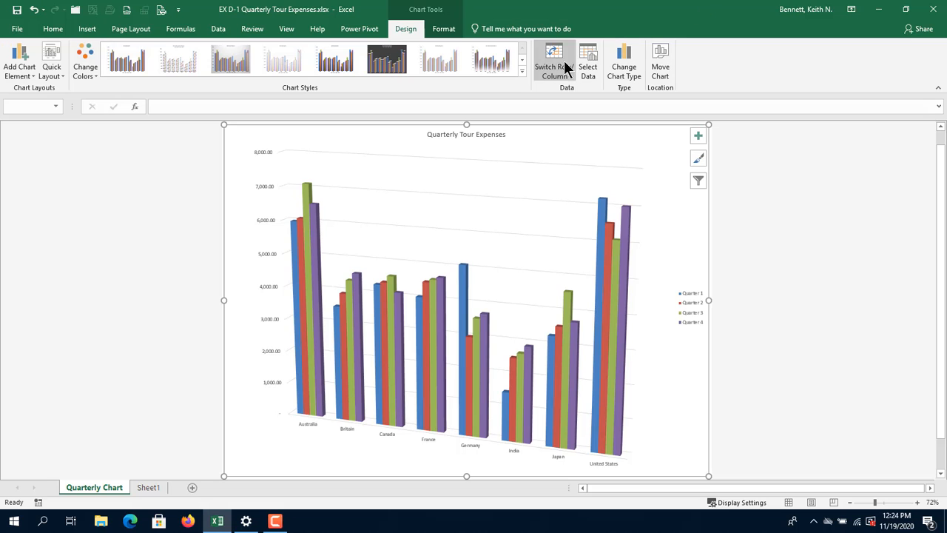
left_click(545, 71)
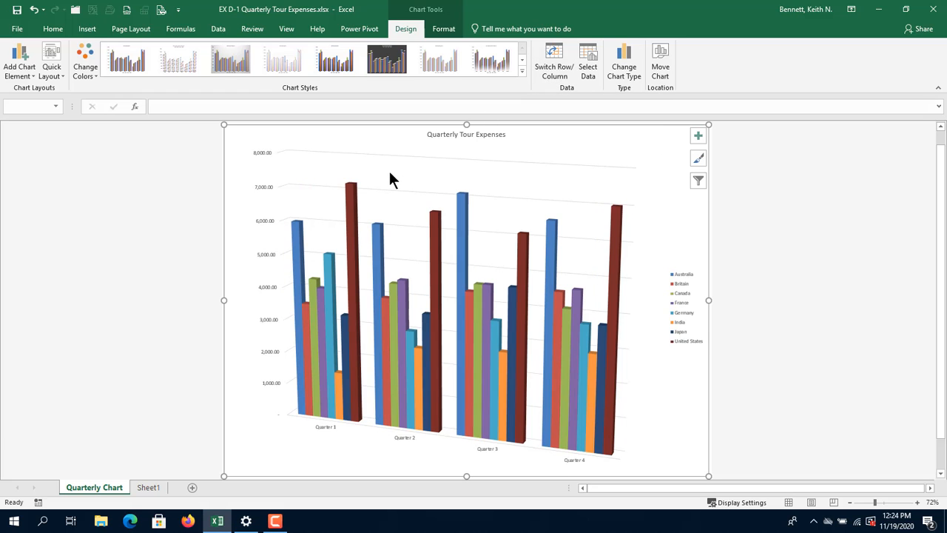
left_click(556, 69)
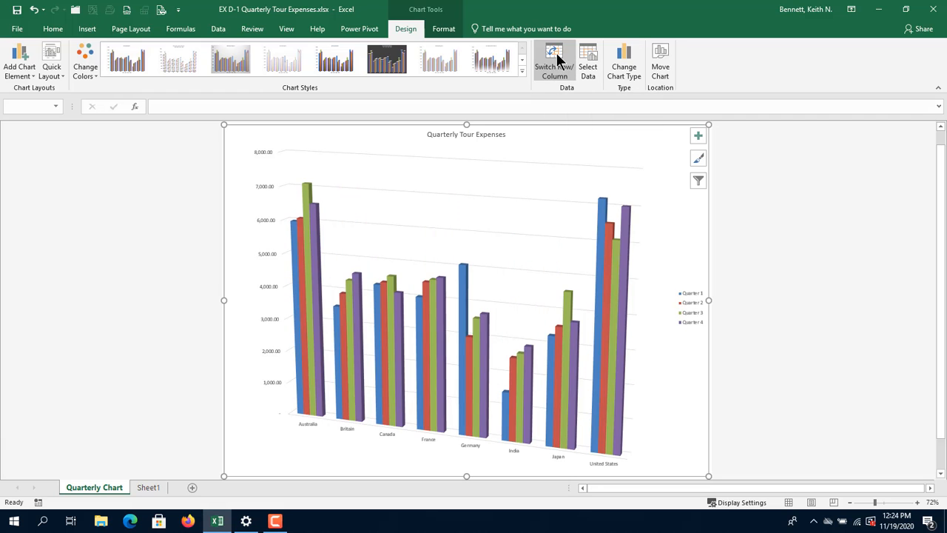
Change the chart type to Clustered Column with the countries as categories
left_click(623, 65)
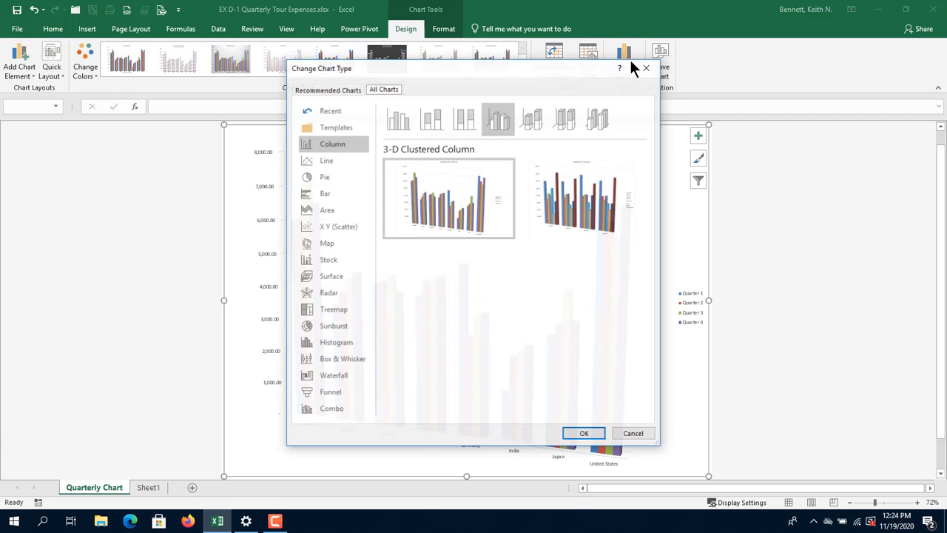
left_click(398, 119)
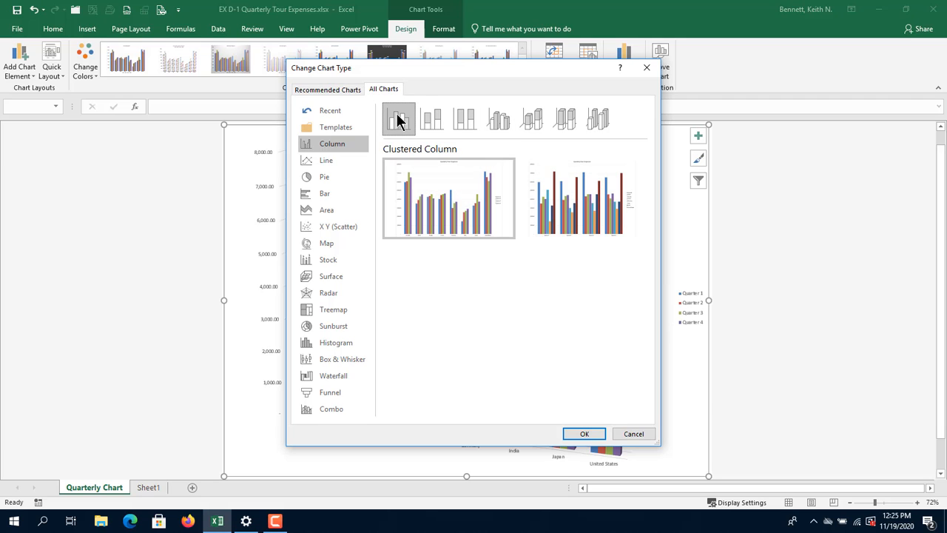
left_click(583, 434)
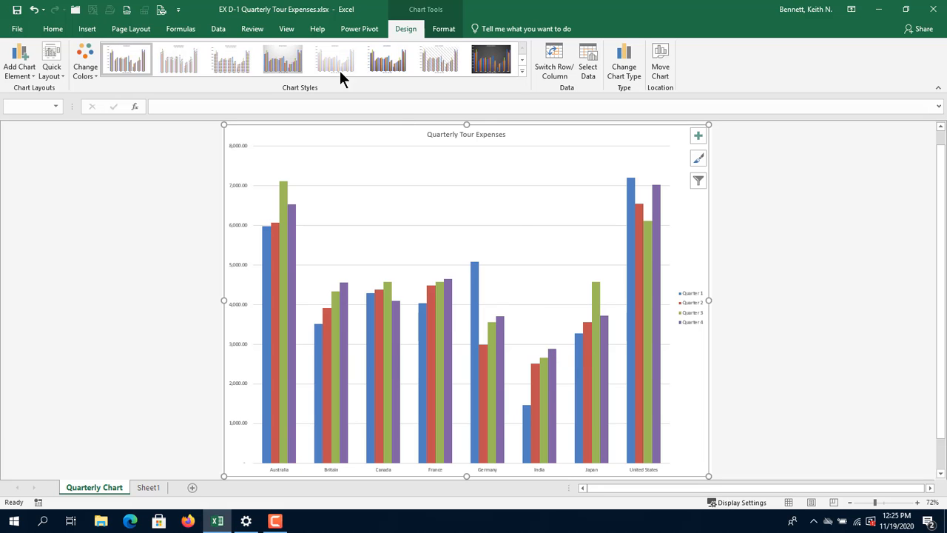
Preview the Layout 3 quick layout, and apply chart Style 3 to the chart and undo it
left_click(54, 74)
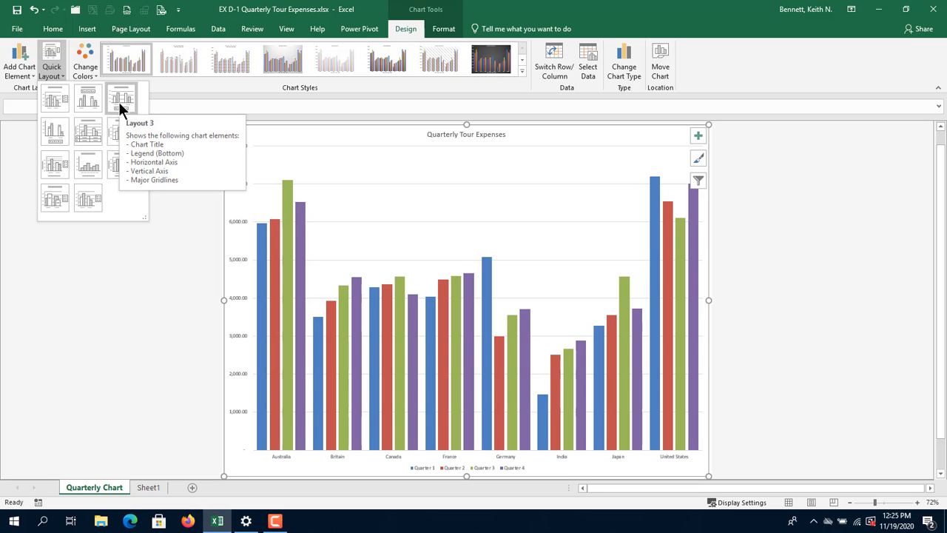
left_click(371, 94)
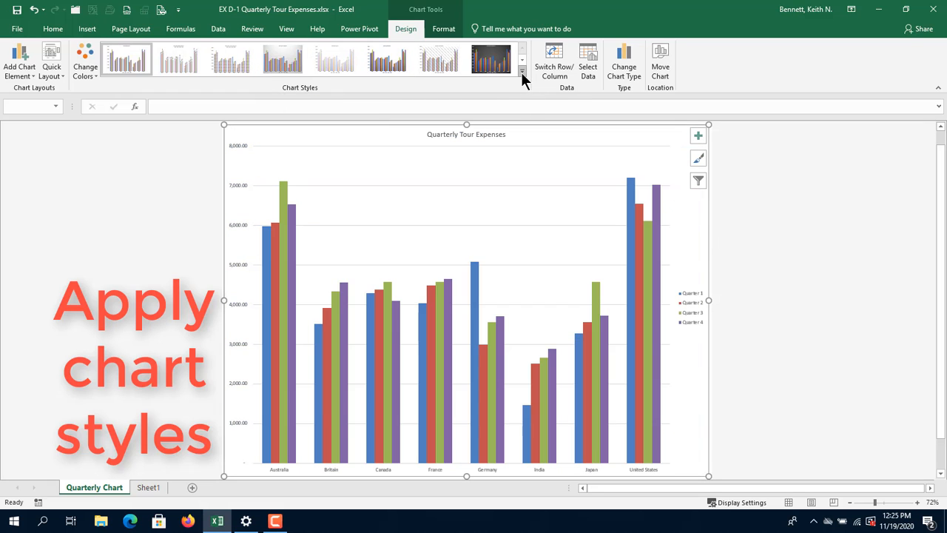
left_click(522, 71)
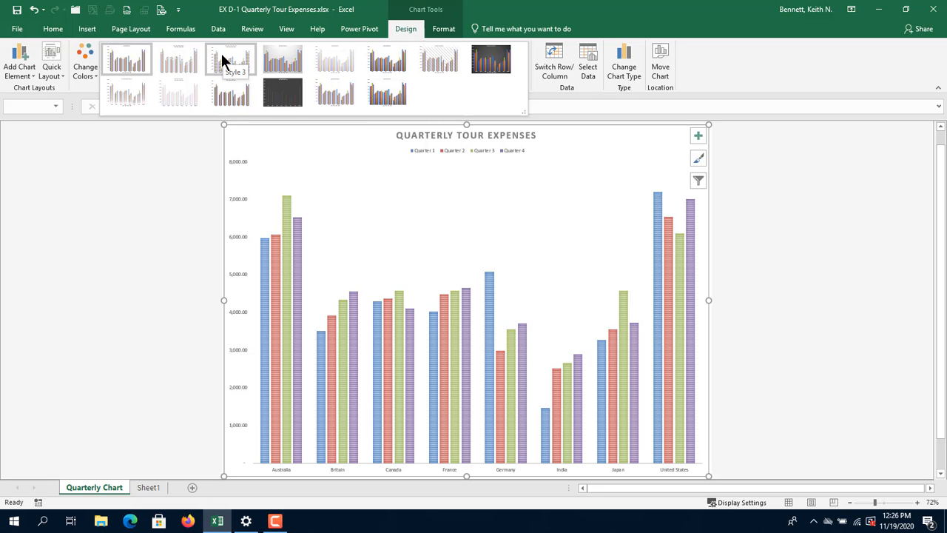
left_click(225, 62)
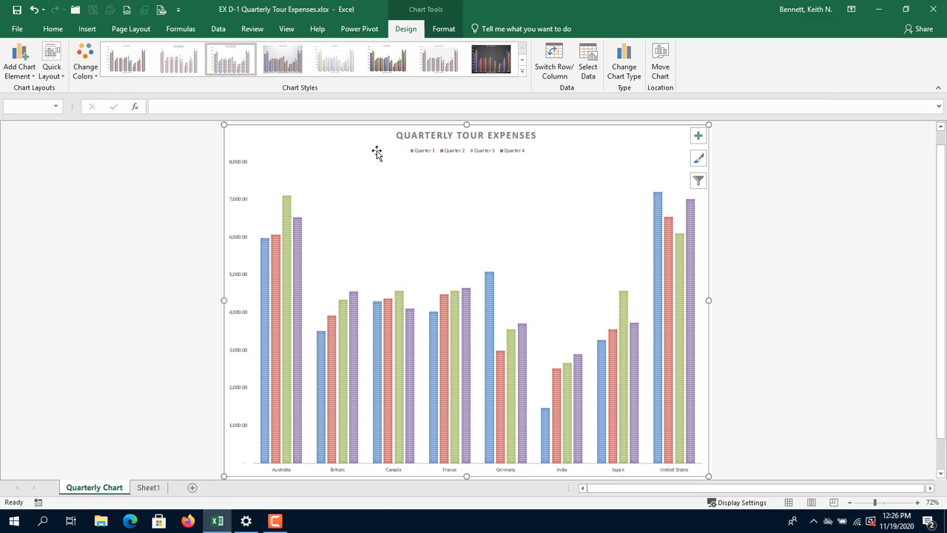
left_click(34, 10)
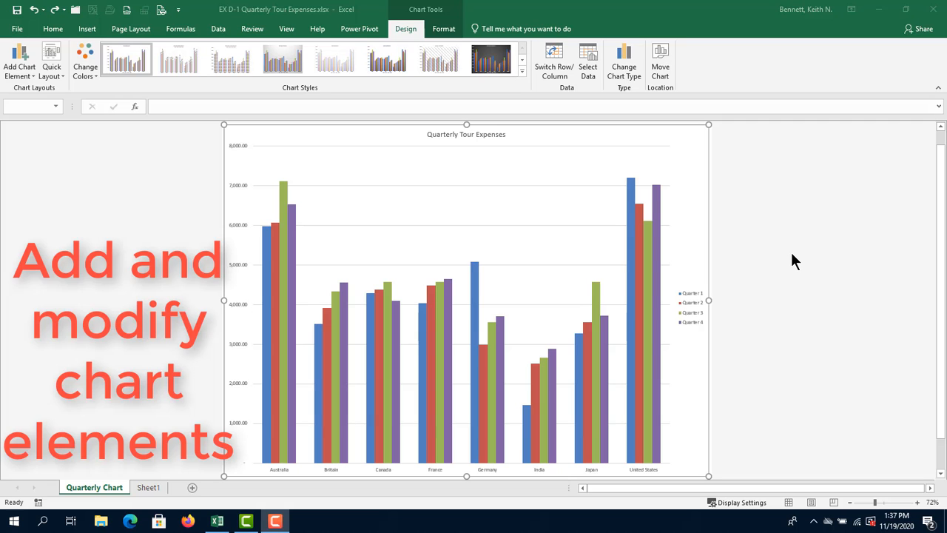
Remove the chart's primary major horizontal gridlines and add them back
left_click(687, 167)
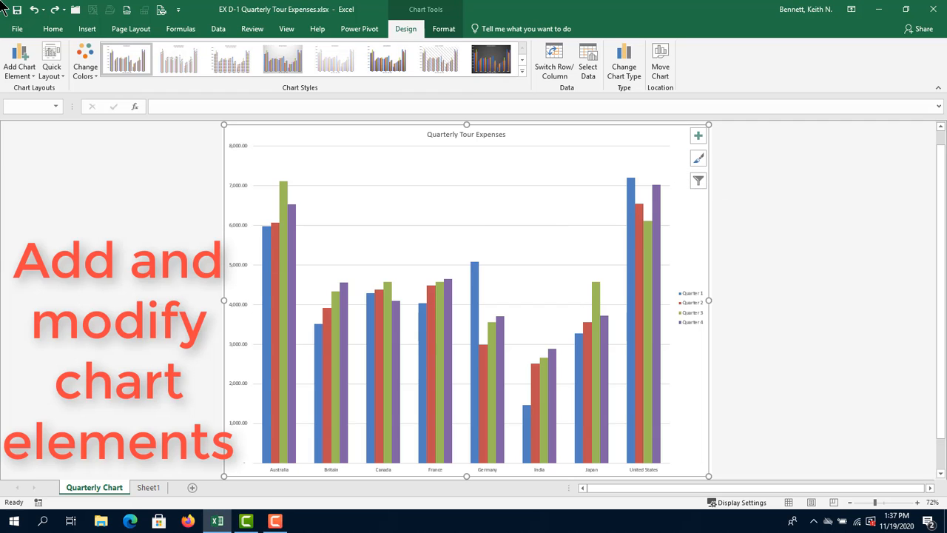
left_click(29, 66)
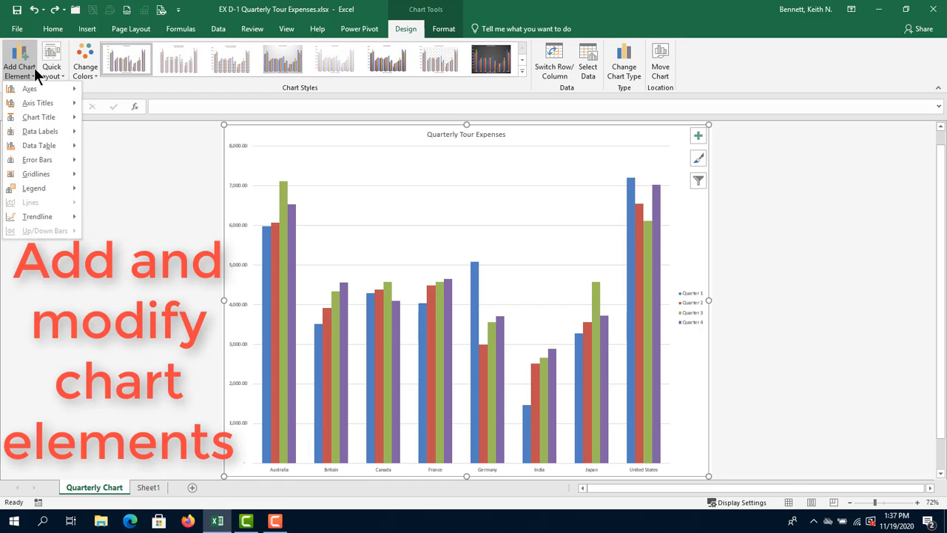
mouse_move(69, 178)
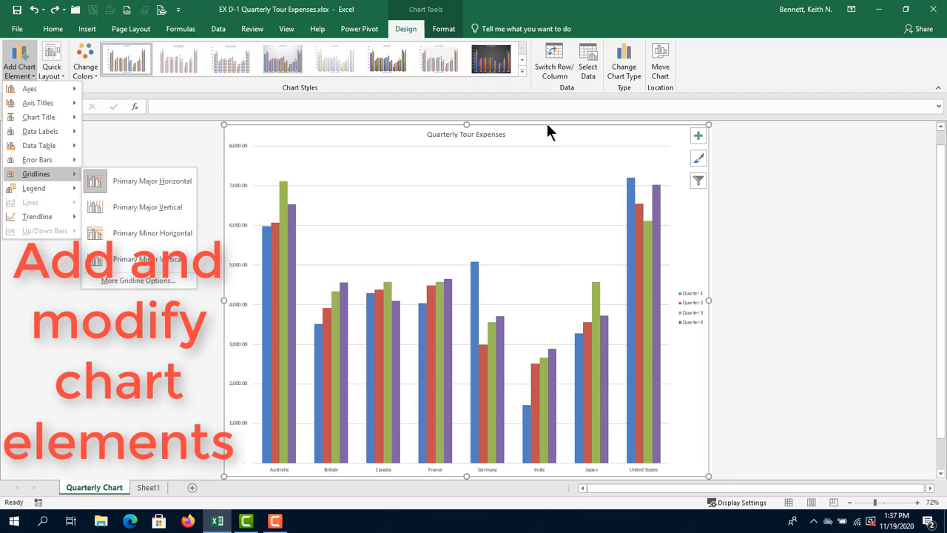
left_click(177, 184)
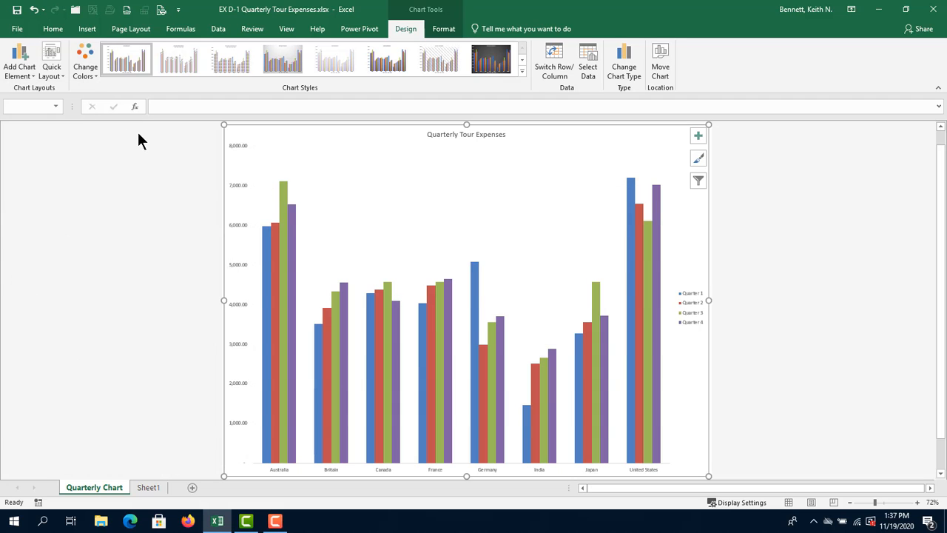
left_click(26, 74)
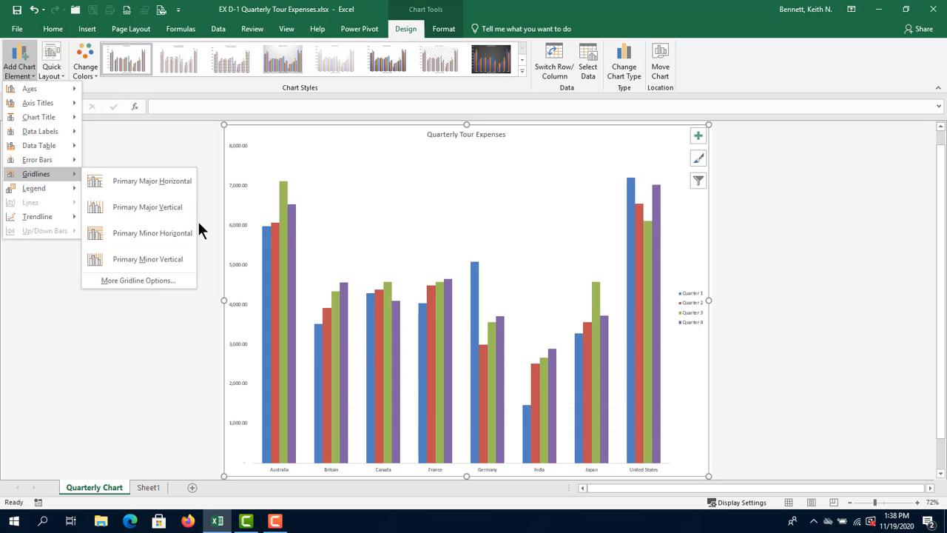
left_click(170, 184)
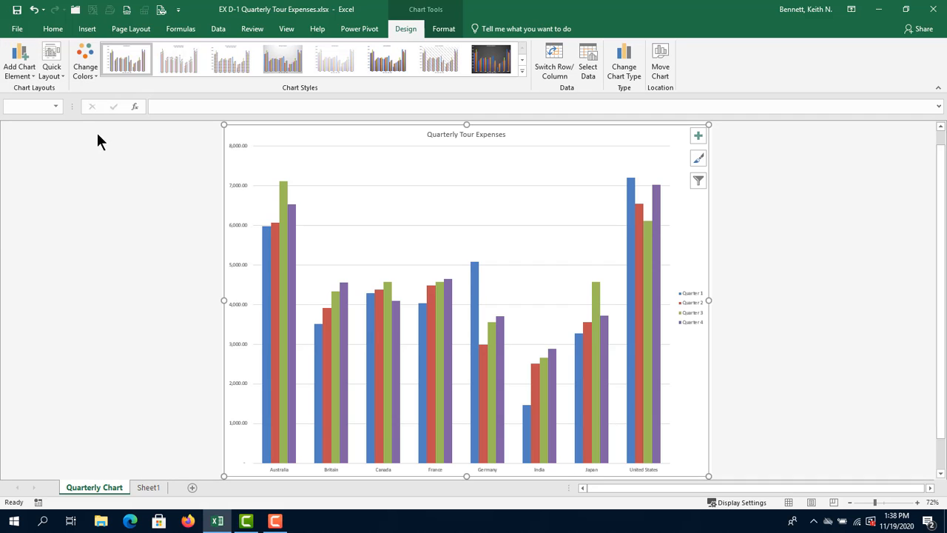
Add primary minor horizontal gridlines to the chart
left_click(30, 72)
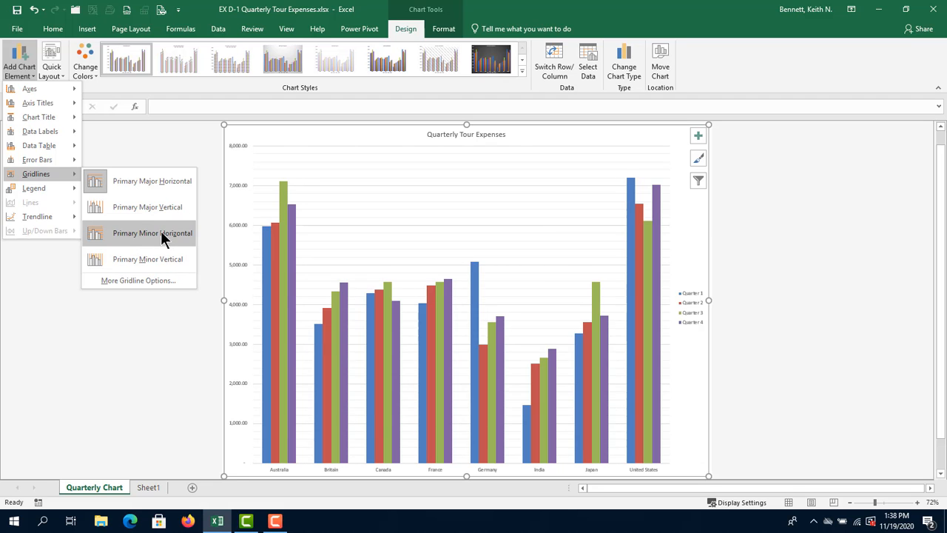
left_click(161, 232)
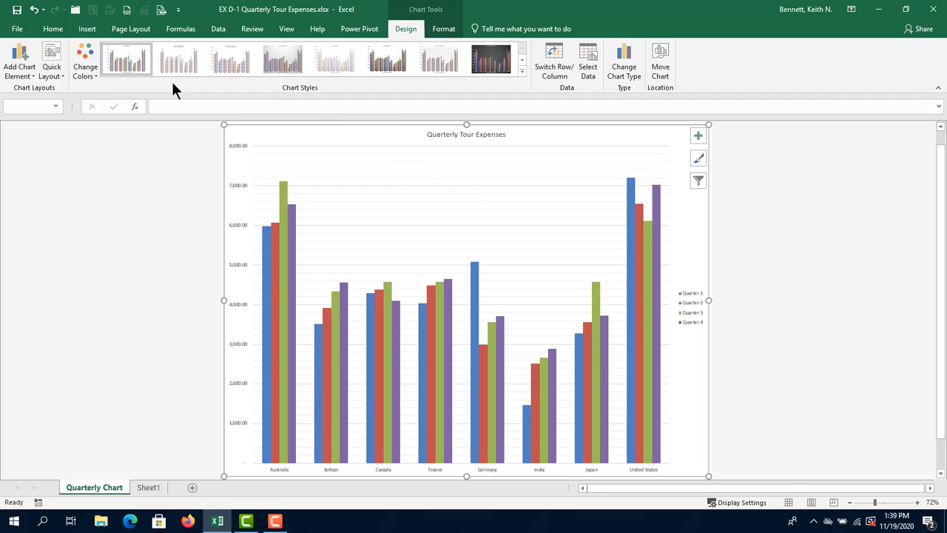
Add a primary vertical axis title to the chart, and delete it and undo the deletion
left_click(27, 78)
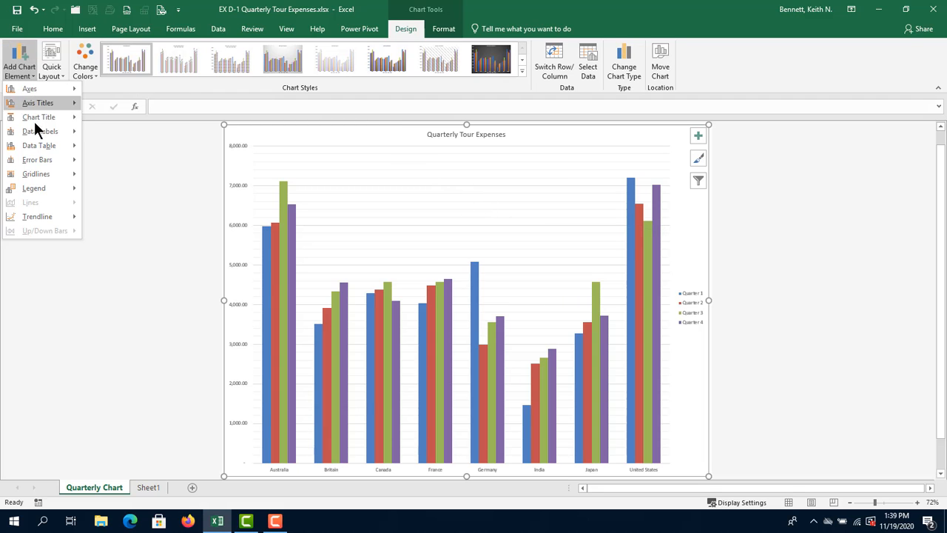
mouse_move(43, 135)
mouse_move(56, 102)
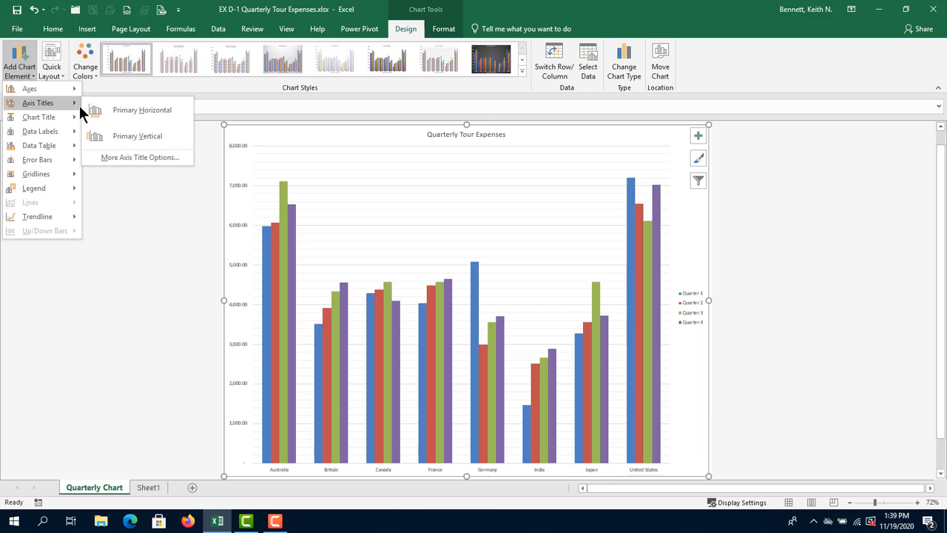
left_click(134, 136)
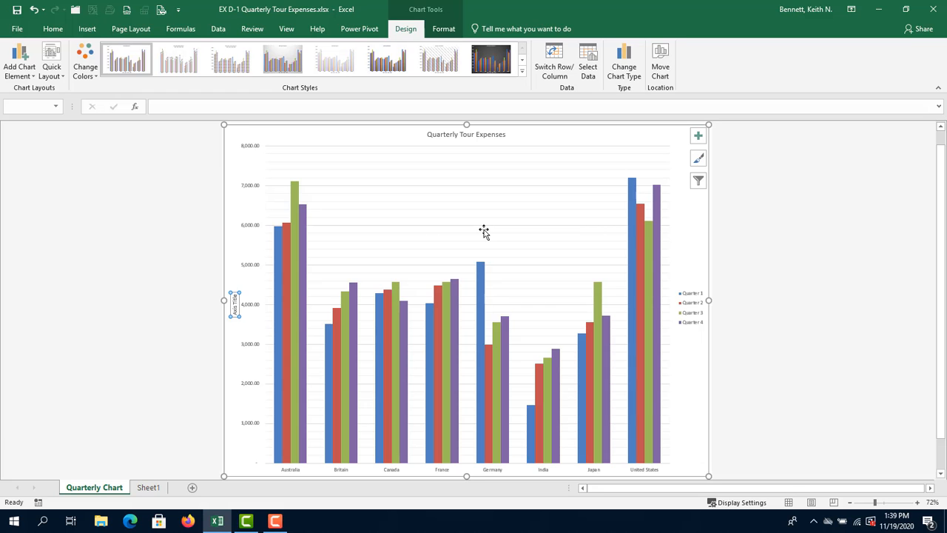
key("Delete")
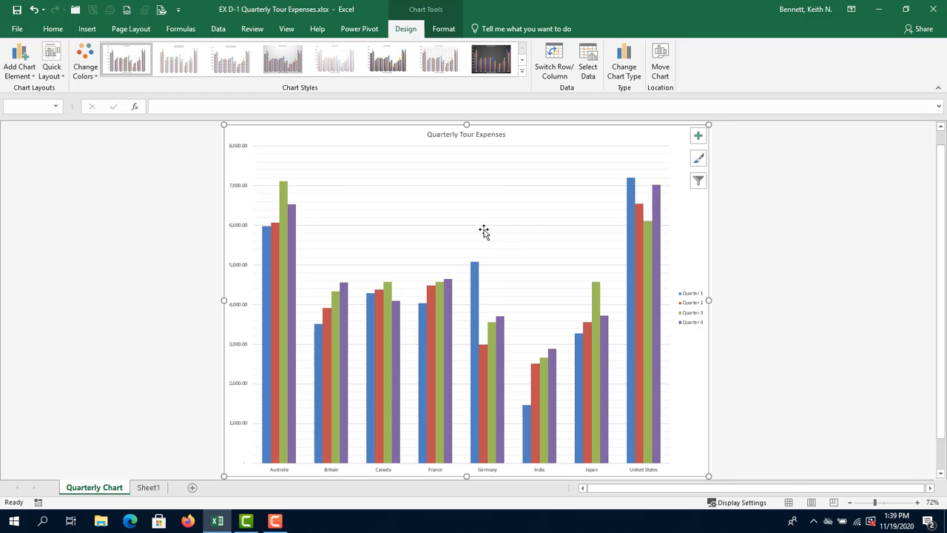
key("ctrl+z")
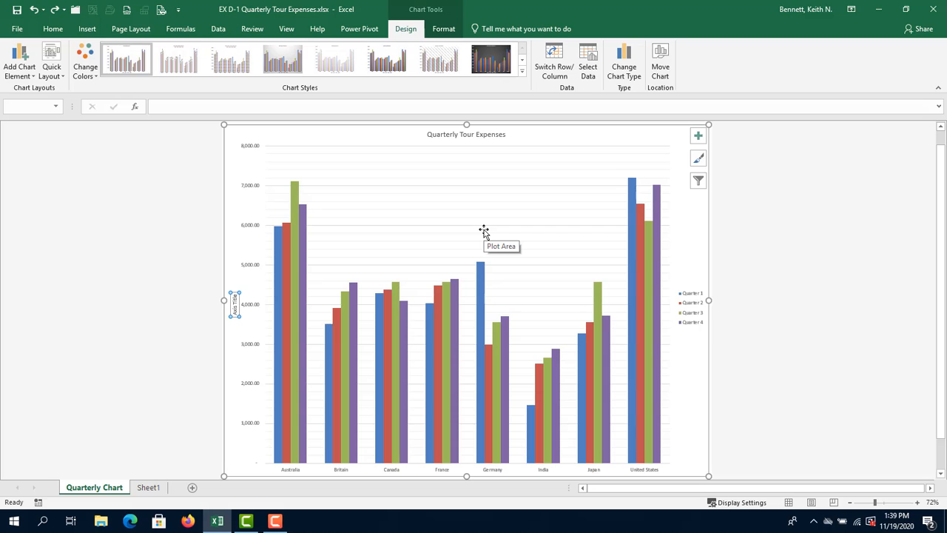
Replace the vertical axis title's placeholder text with "Expenses (in $)"
left_click(235, 309)
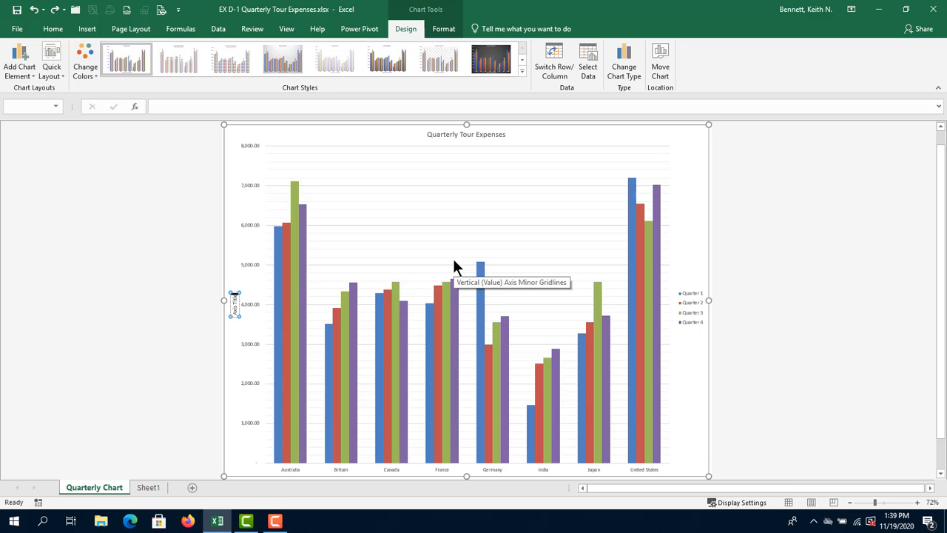
key("BackSpace")
key("BackSpace")
key("BackSpace")
key("BackSpace")
key("BackSpace")
key("BackSpace")
key("BackSpace")
key("BackSpace")
key("BackSpace")
key("BackSpace")
type("Expenses (in $)")
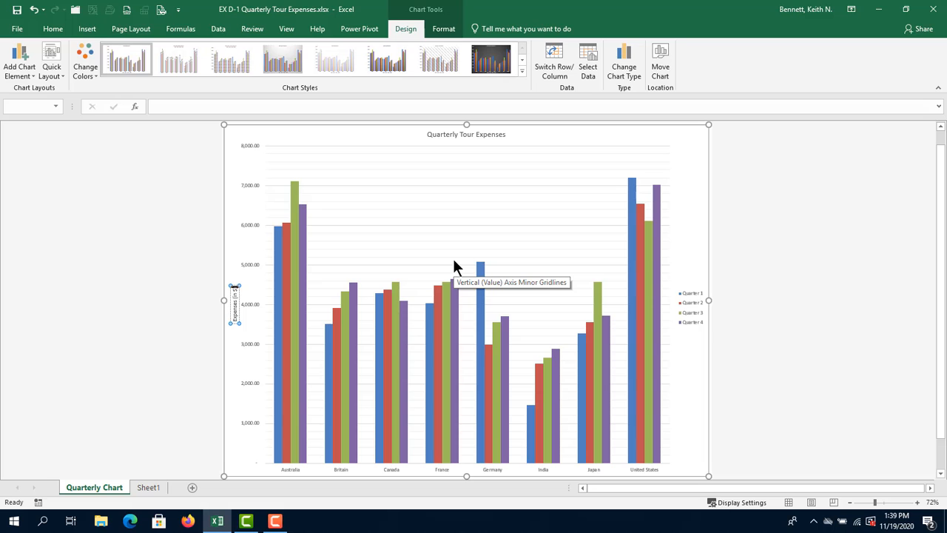
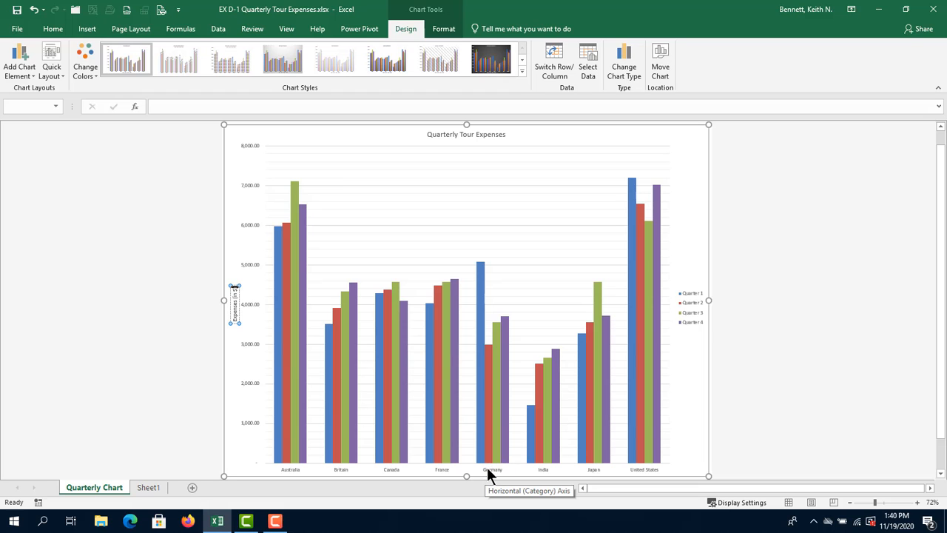
Add a primary horizontal axis title to the chart and set its text to "Tour Countries"
left_click(25, 77)
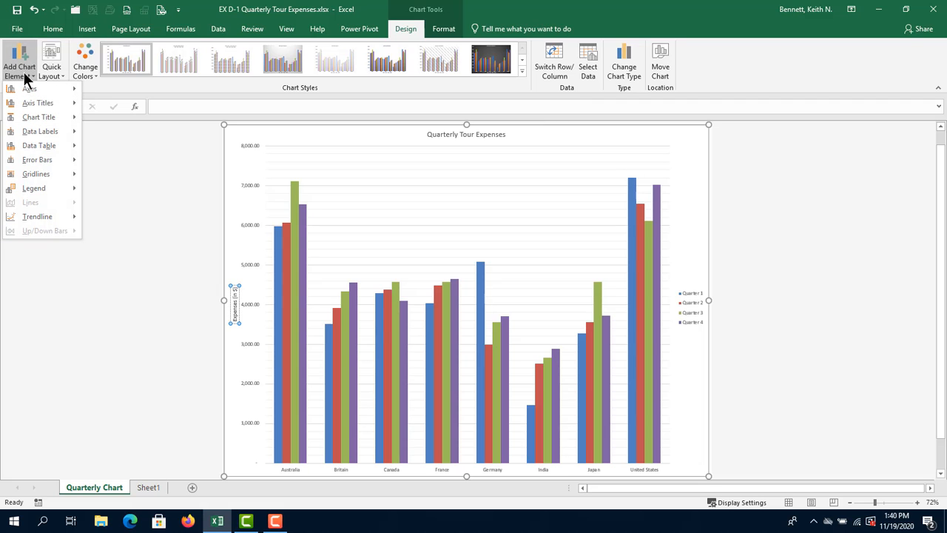
mouse_move(32, 101)
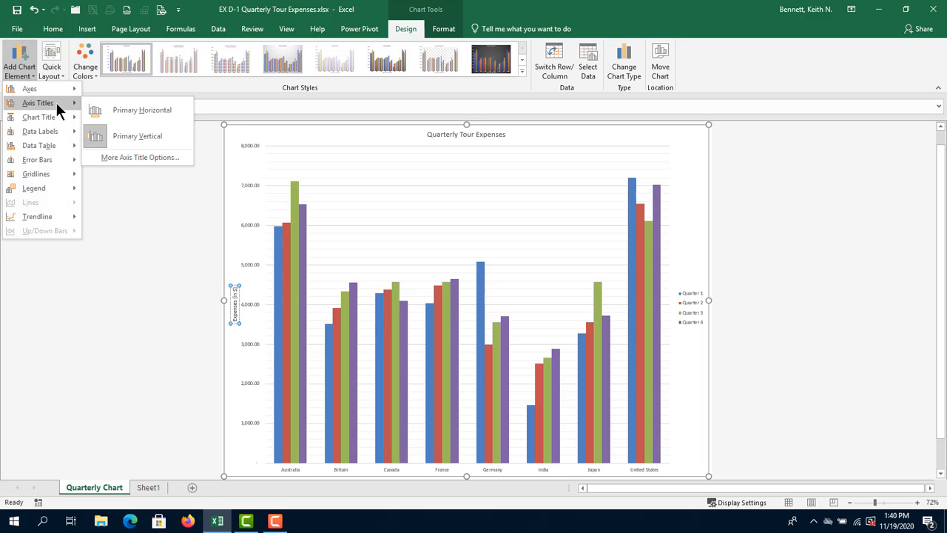
left_click(97, 108)
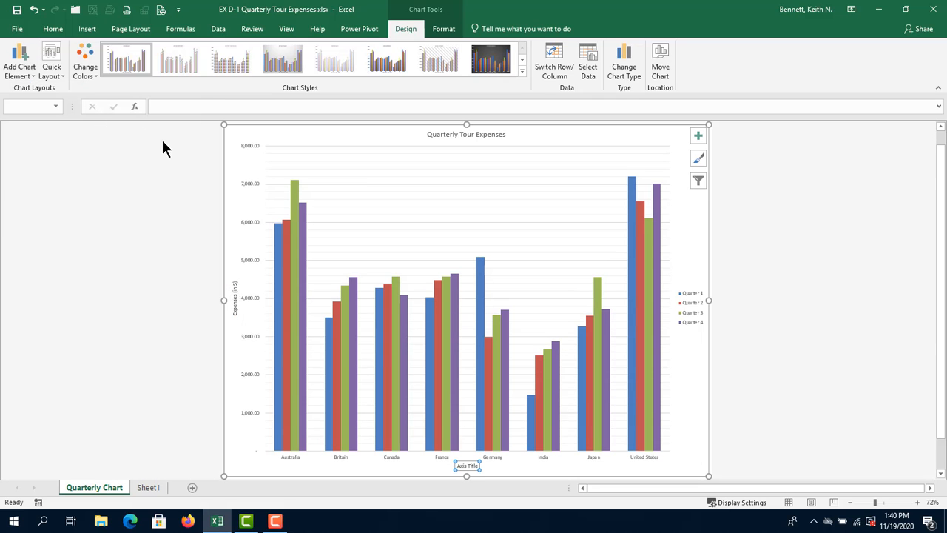
double_click(469, 471)
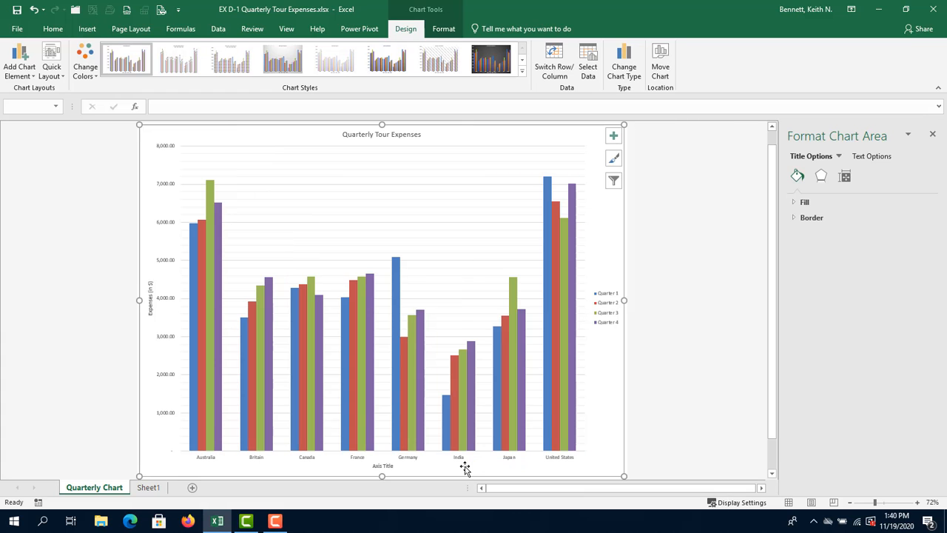
left_click(391, 467)
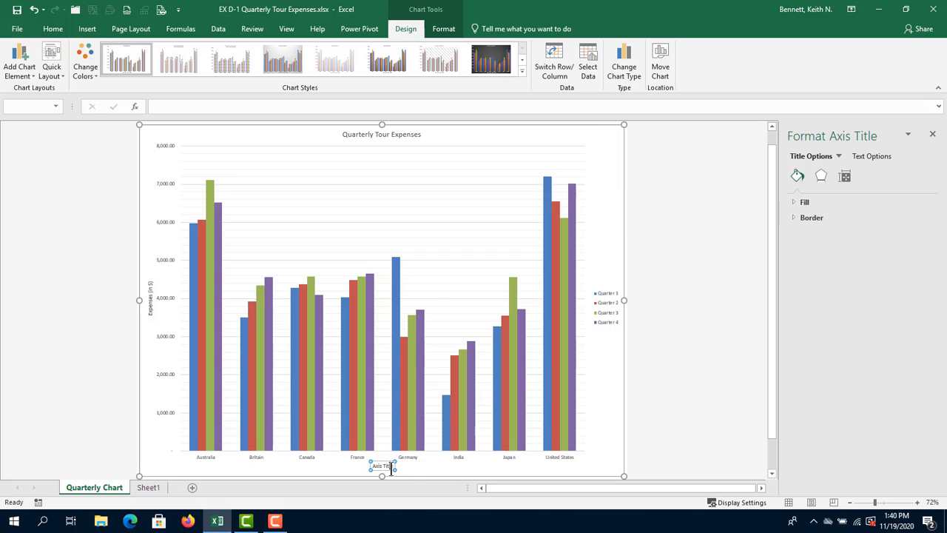
triple_click(390, 468)
type("Tour Countries")
Set the font of the horizontal category axis labels to Times New Roman, size 8
left_click(208, 458)
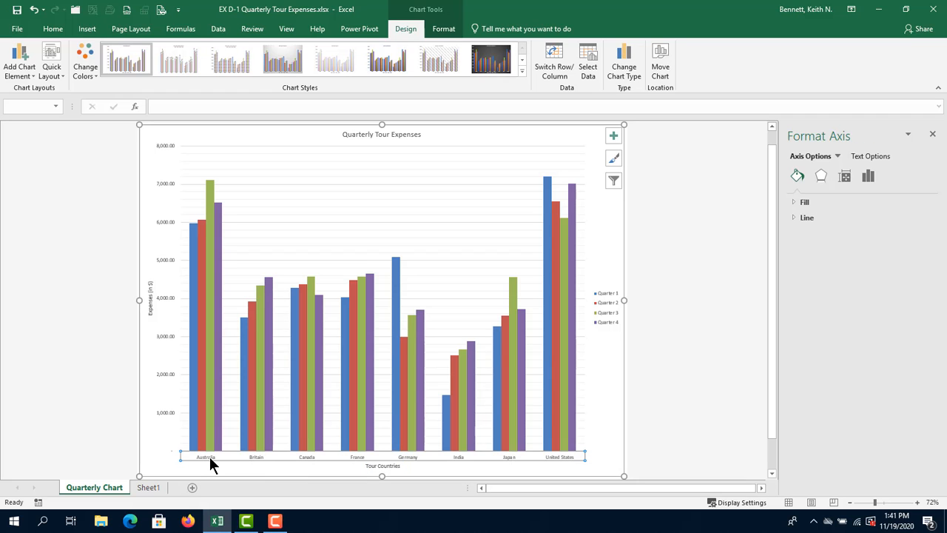
right_click(210, 457)
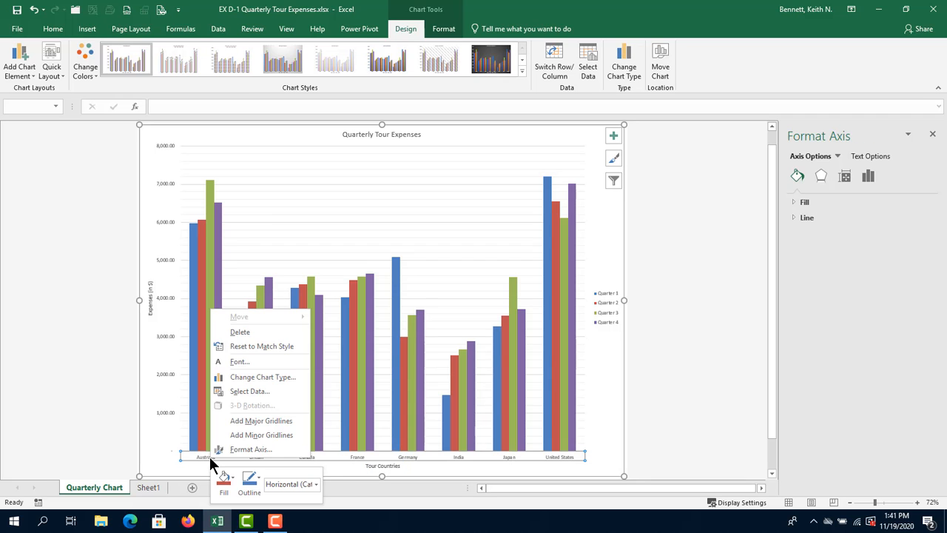
left_click(261, 364)
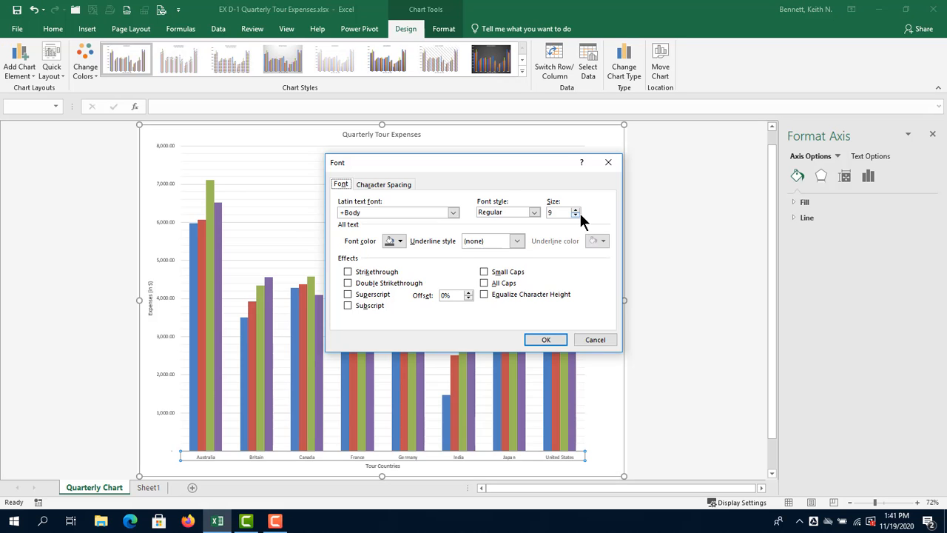
left_click(456, 212)
scroll(446, 244, "down", 1)
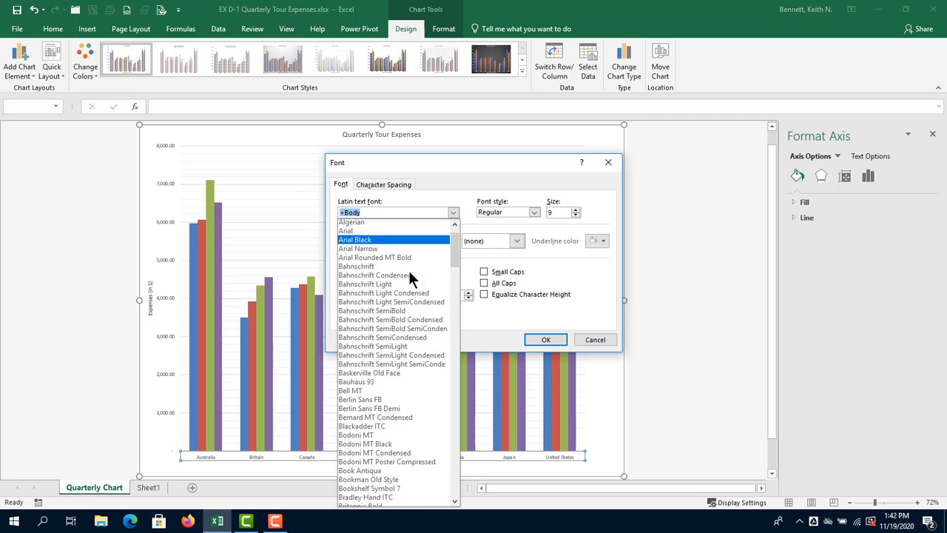
scroll(388, 329, "down", 16)
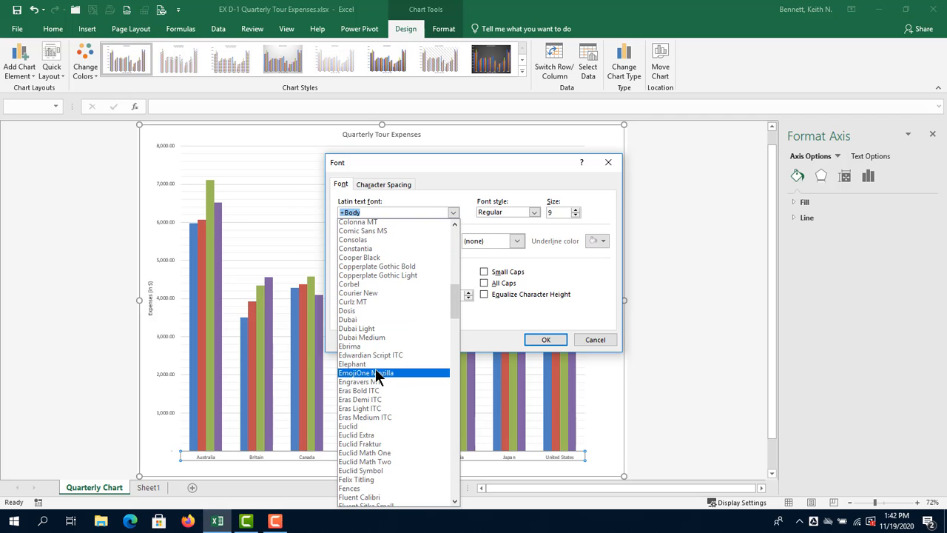
scroll(375, 368, "down", 20)
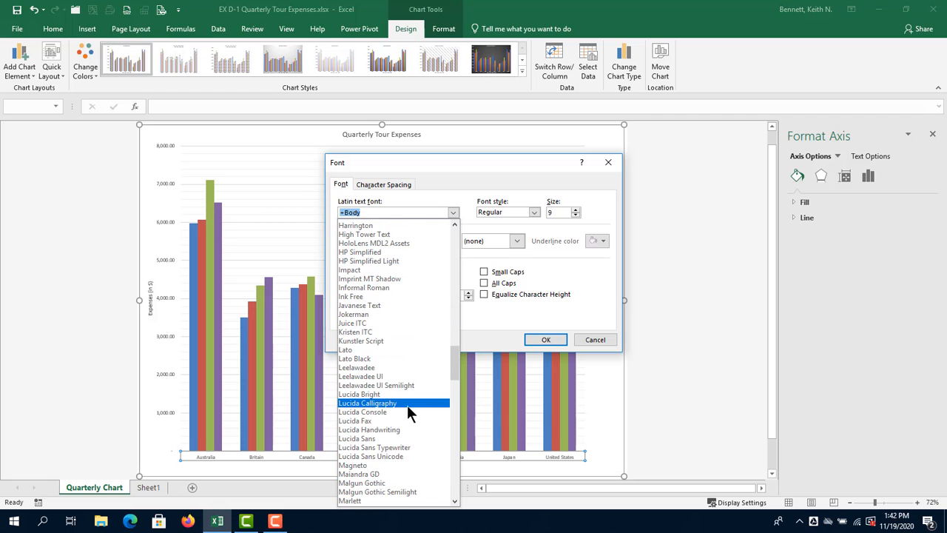
scroll(407, 405, "down", 6)
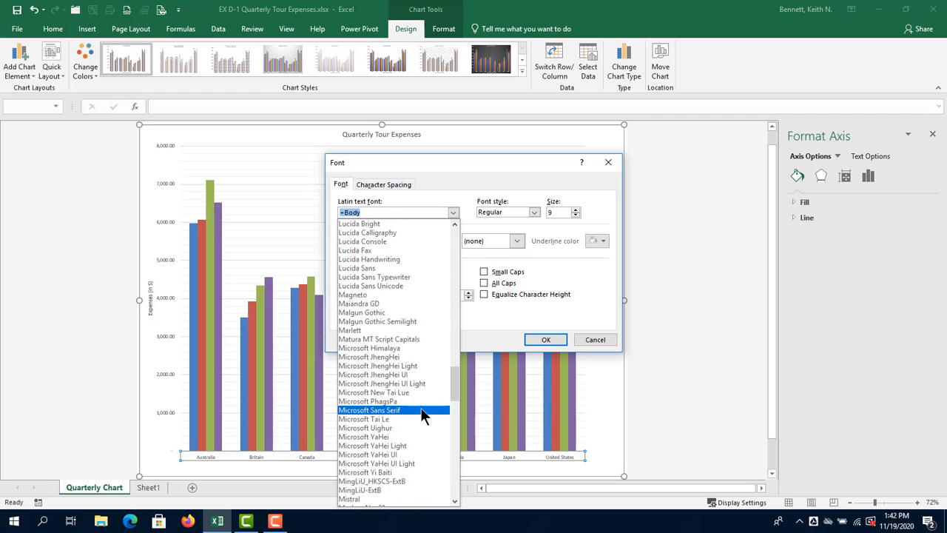
scroll(421, 410, "down", 15)
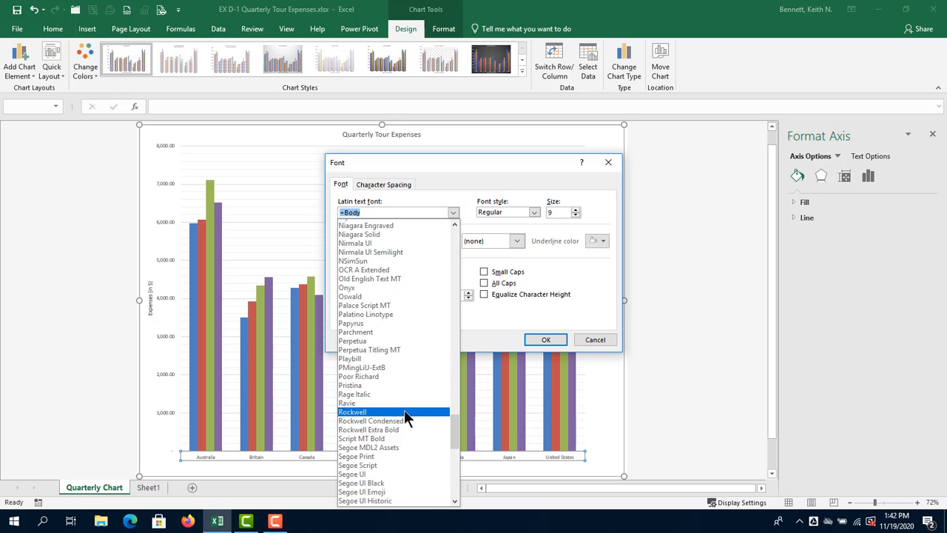
scroll(408, 413, "down", 3)
scroll(407, 411, "down", 4)
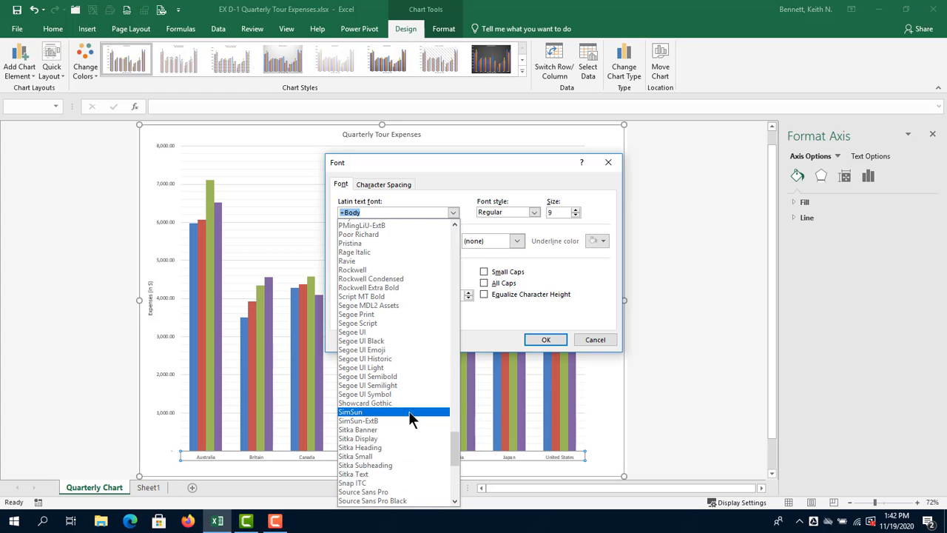
scroll(402, 411, "down", 4)
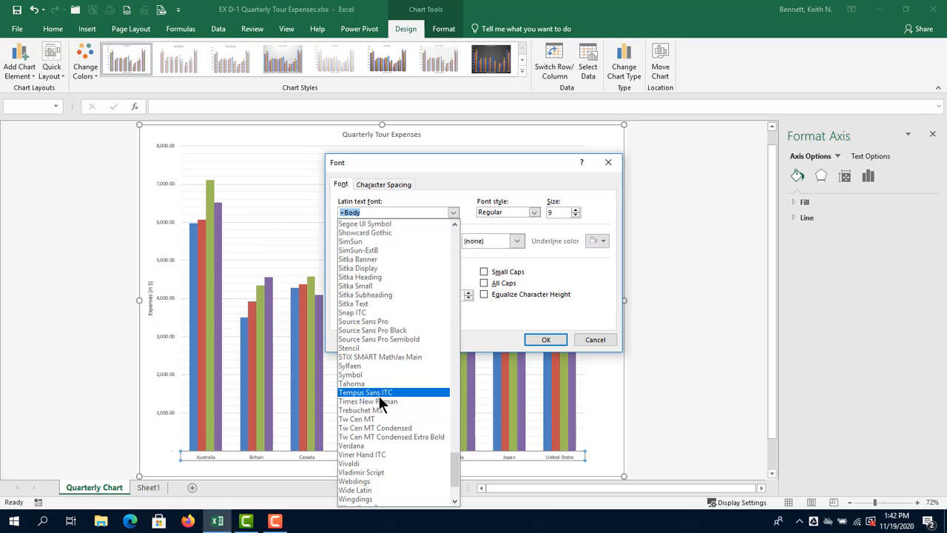
left_click(368, 401)
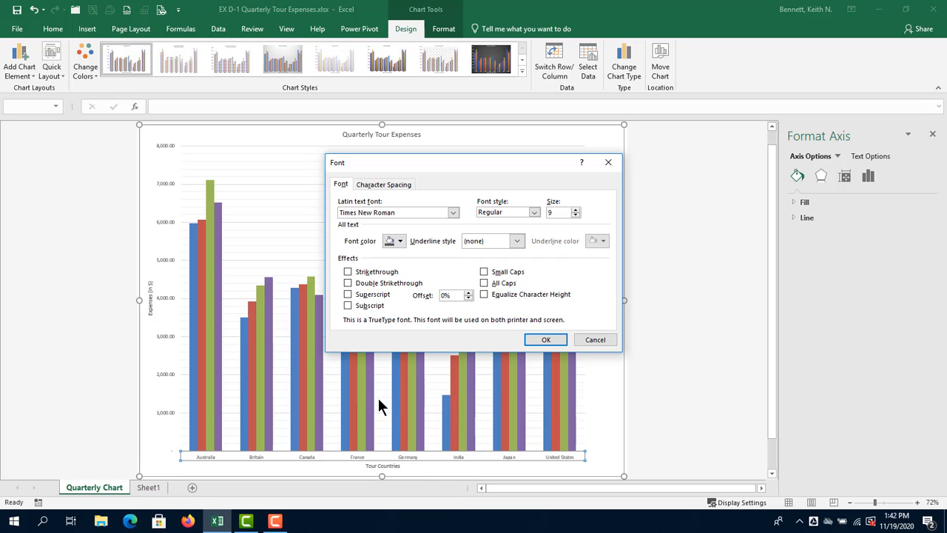
left_click(575, 216)
left_click(539, 339)
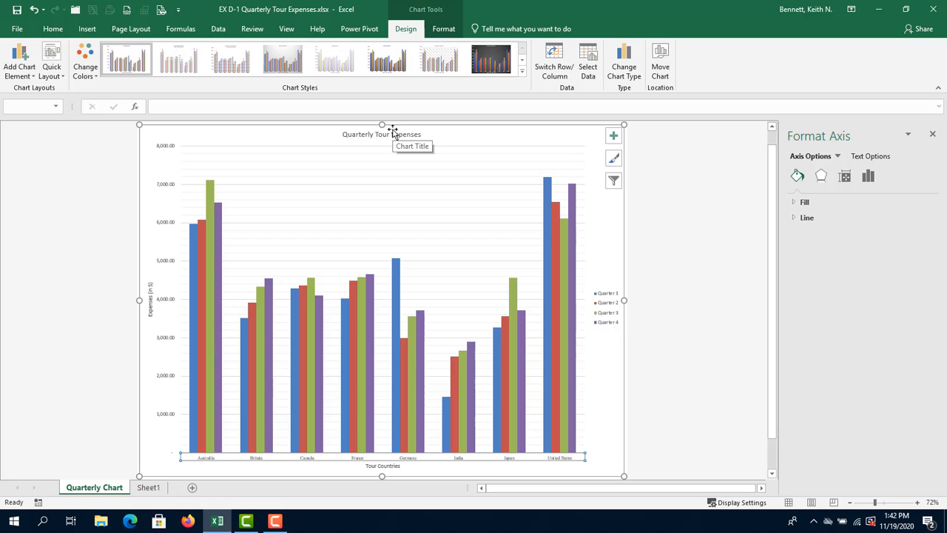
Copy the horizontal axis labels' formatting onto the vertical axis values with Format Painter
right_click(310, 461)
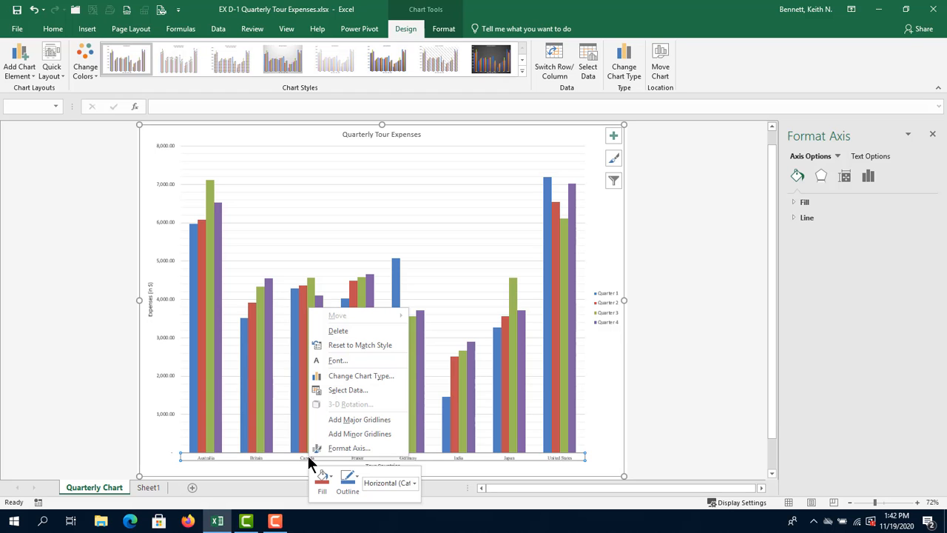
key("Escape")
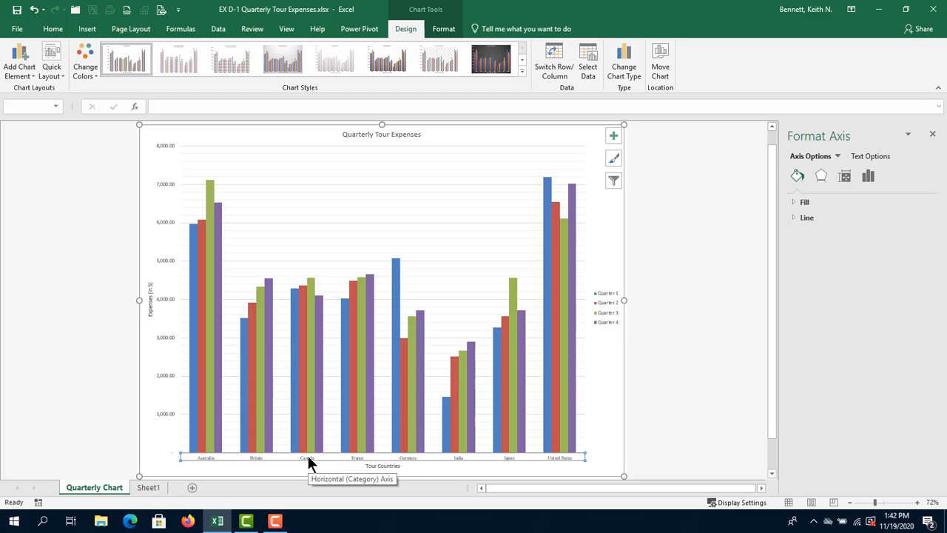
left_click(53, 29)
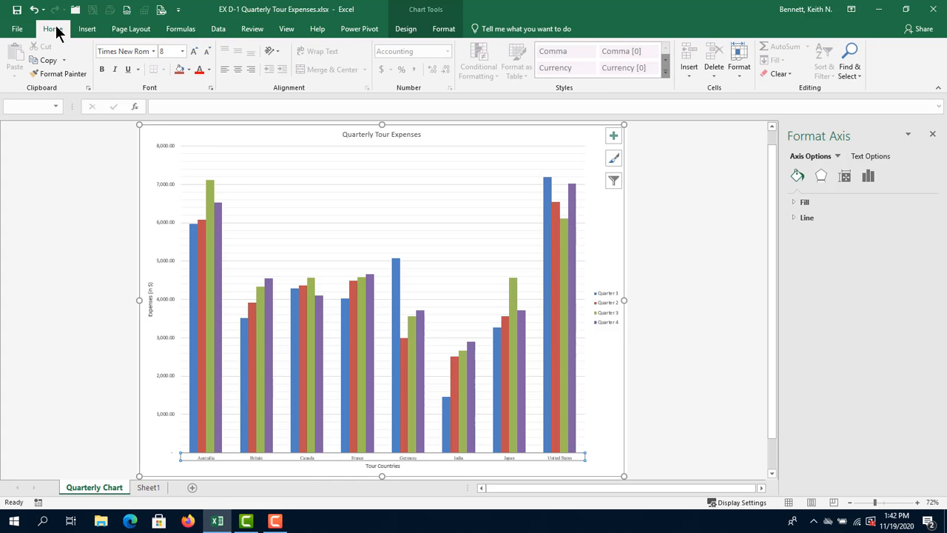
left_click(58, 73)
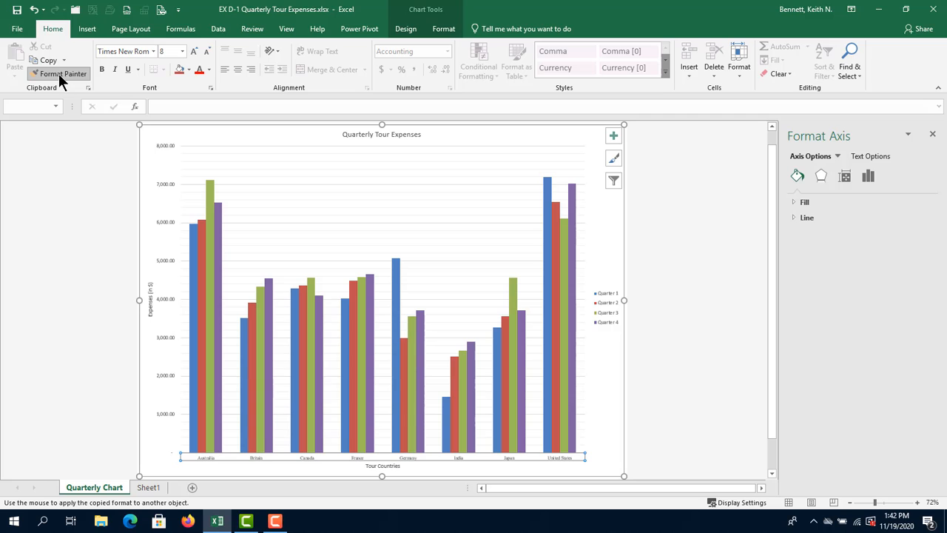
left_click(165, 264)
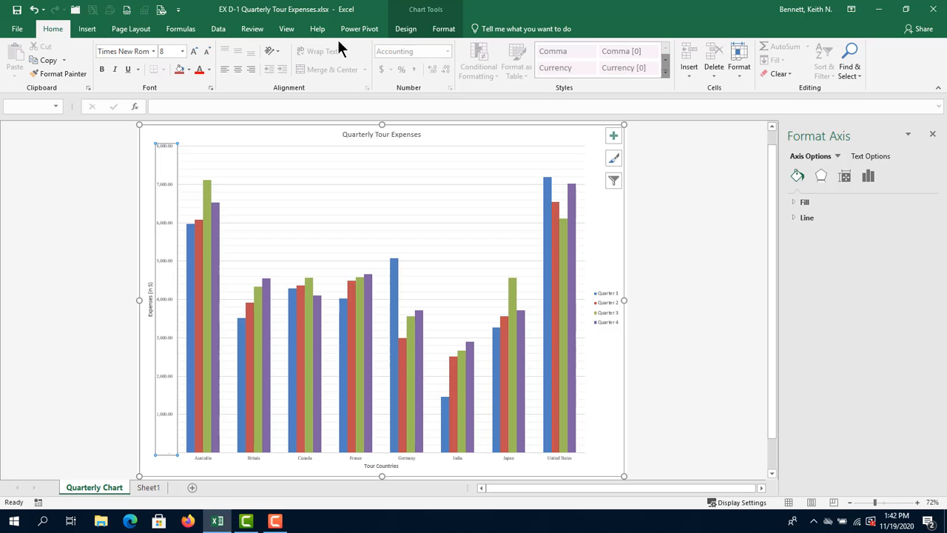
Zoom the chart sheet to 100% and examine the font of both axes' labels
left_click(290, 29)
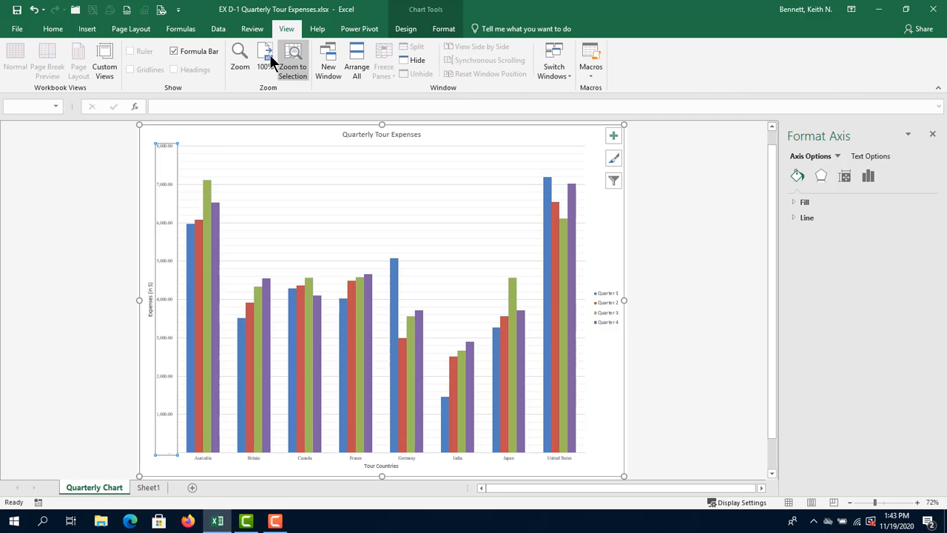
left_click(267, 56)
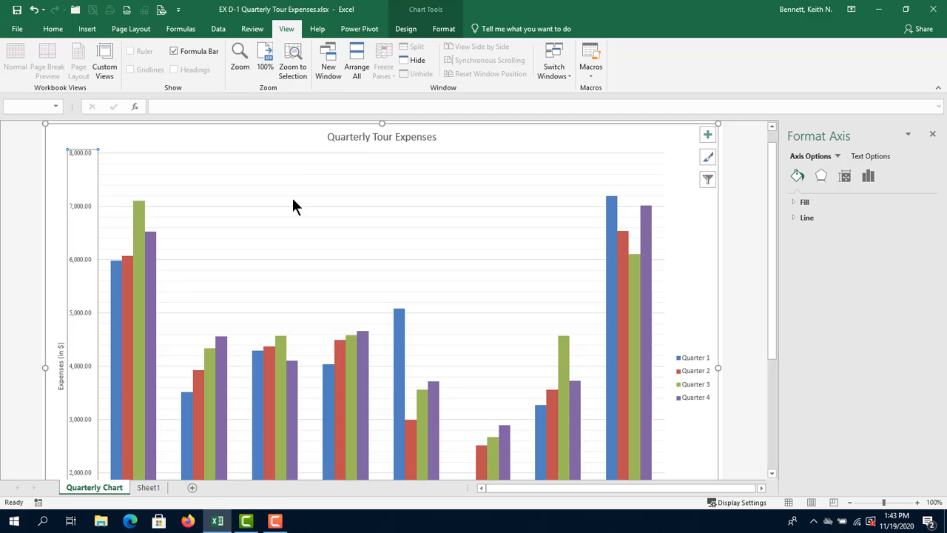
scroll(290, 269, "down", 3)
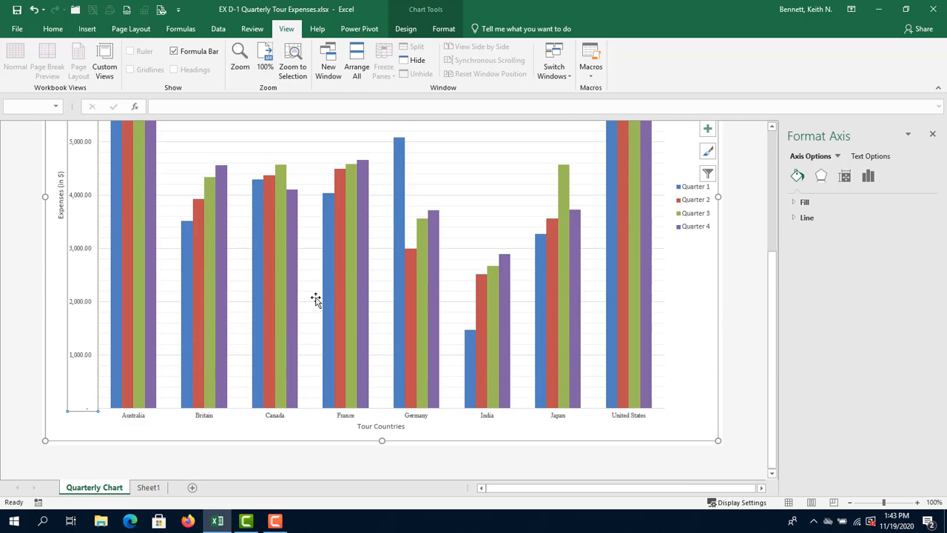
scroll(316, 277, "up", 2)
scroll(316, 249, "up", 1)
scroll(382, 328, "down", 5)
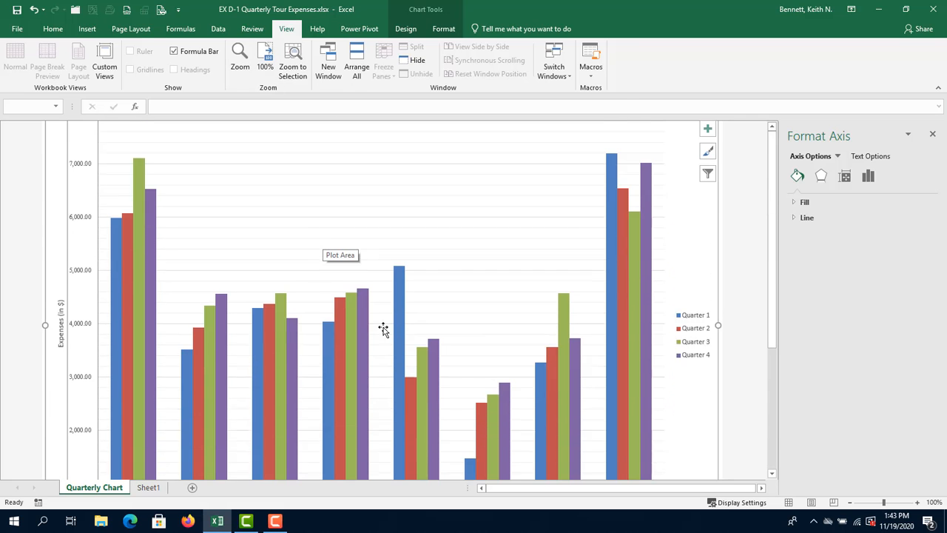
scroll(412, 359, "up", 4)
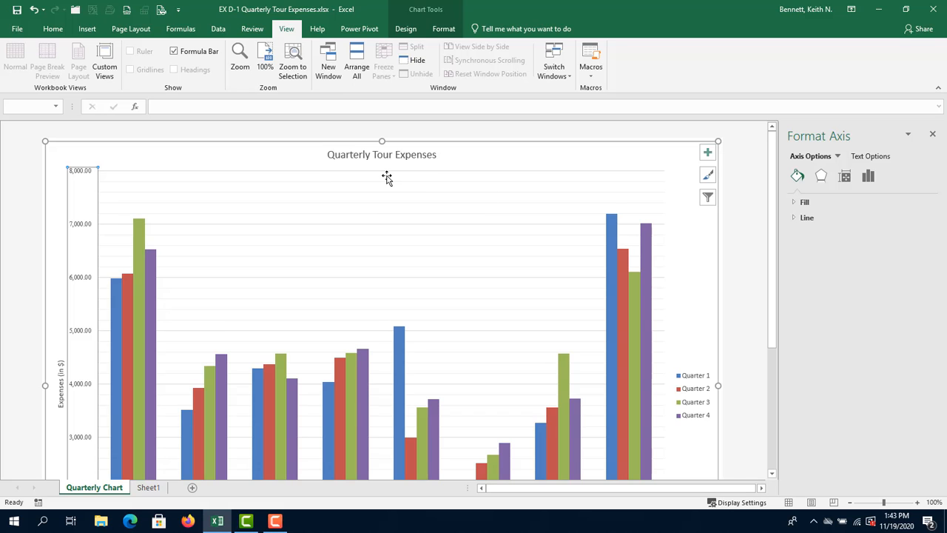
Apply a solid line border to the chart title "Quarterly Tour Expenses"
left_click(431, 157)
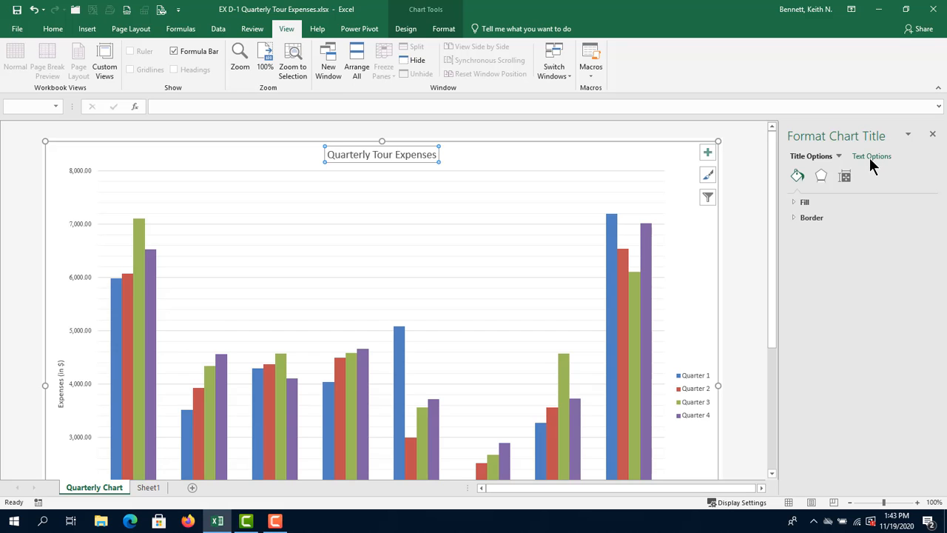
left_click(792, 218)
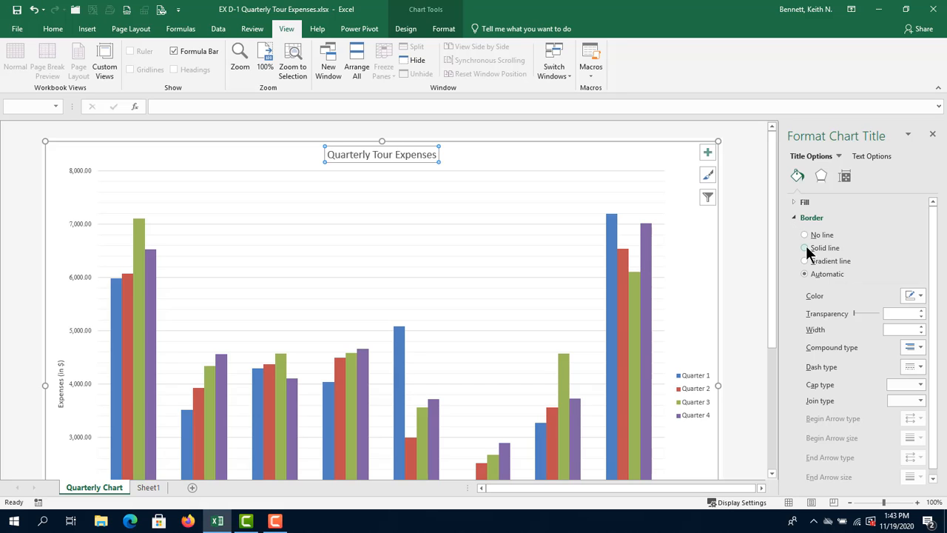
left_click(806, 248)
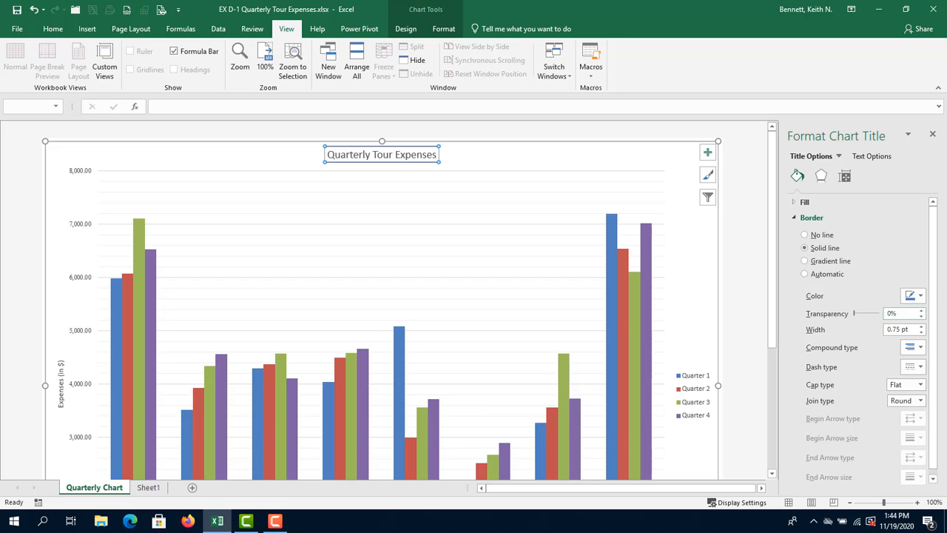
Apply an outer shadow preset offset to the bottom right to the chart title "Quarterly Tour Expenses"
left_click(821, 178)
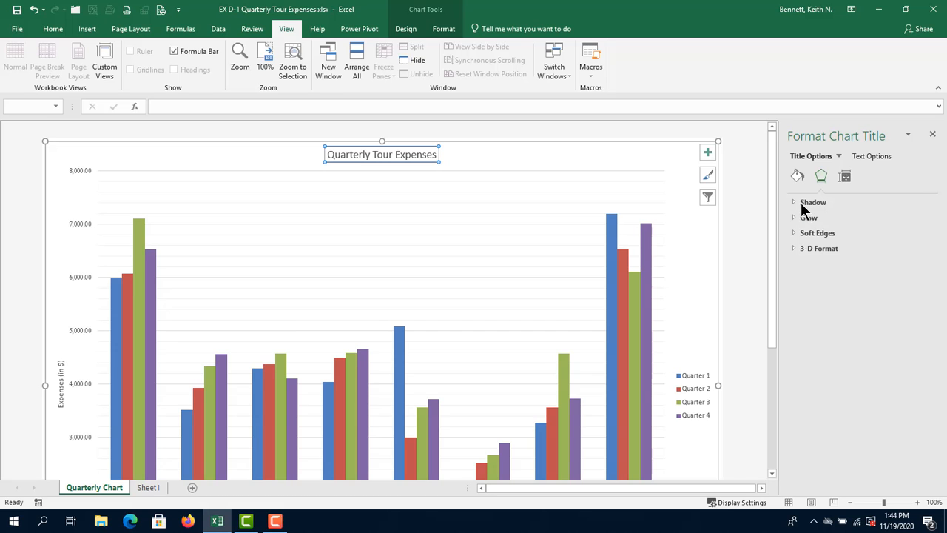
left_click(794, 203)
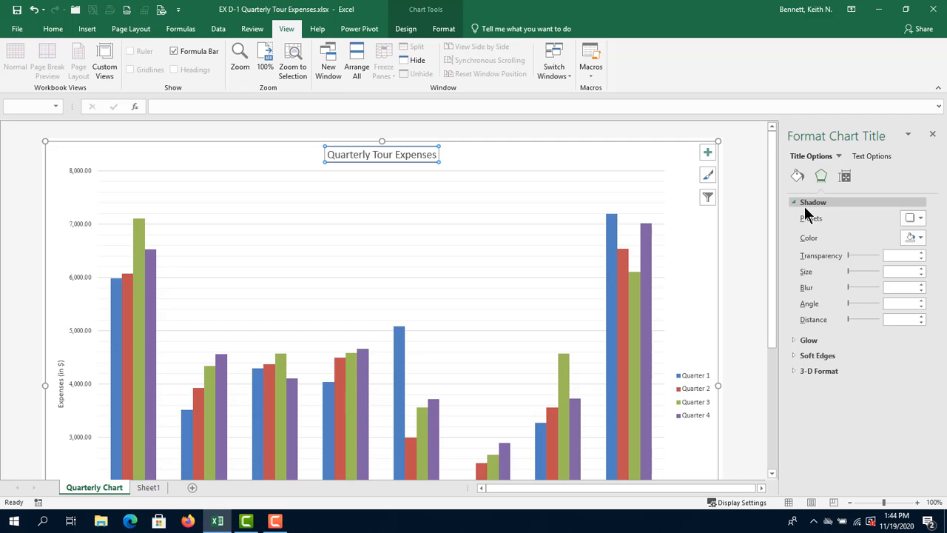
left_click(919, 220)
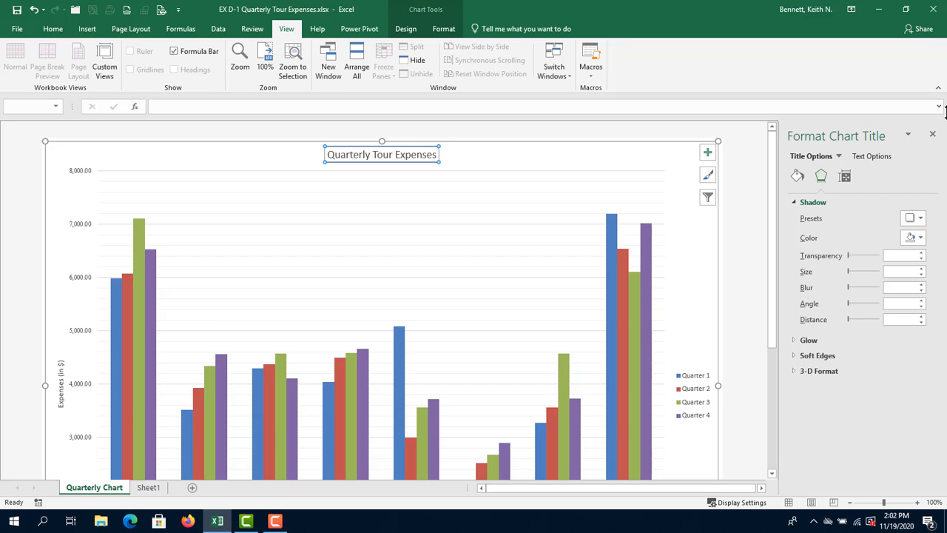
left_click(921, 219)
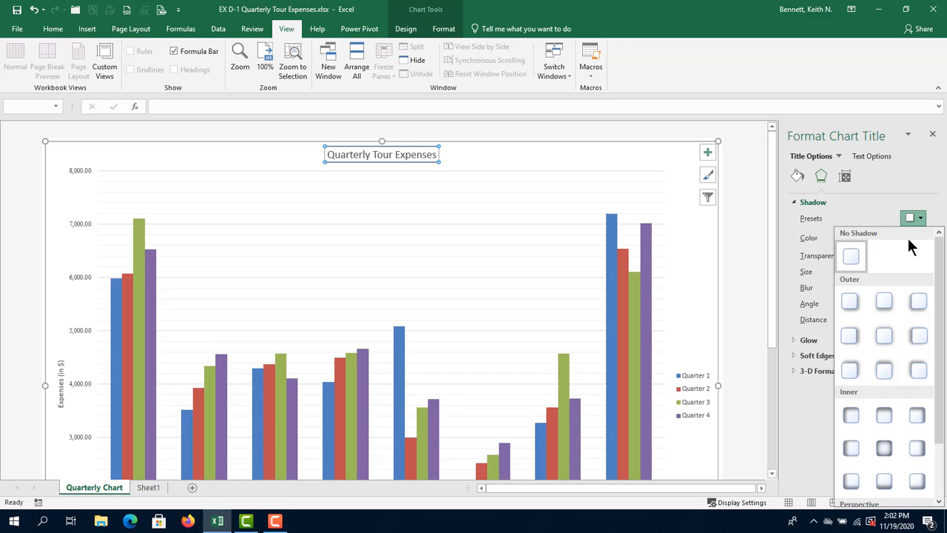
scroll(902, 310, "down", 2)
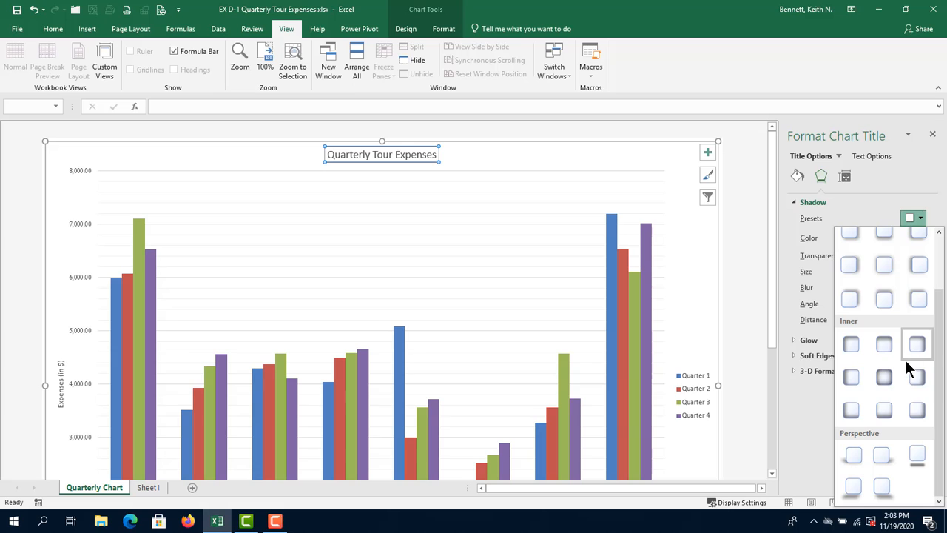
scroll(905, 362, "up", 2)
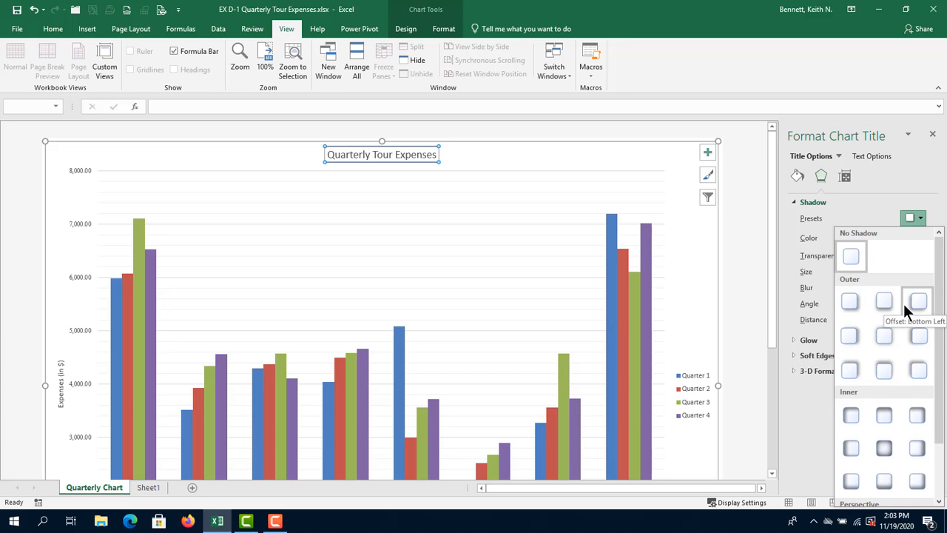
scroll(904, 303, "down", 2)
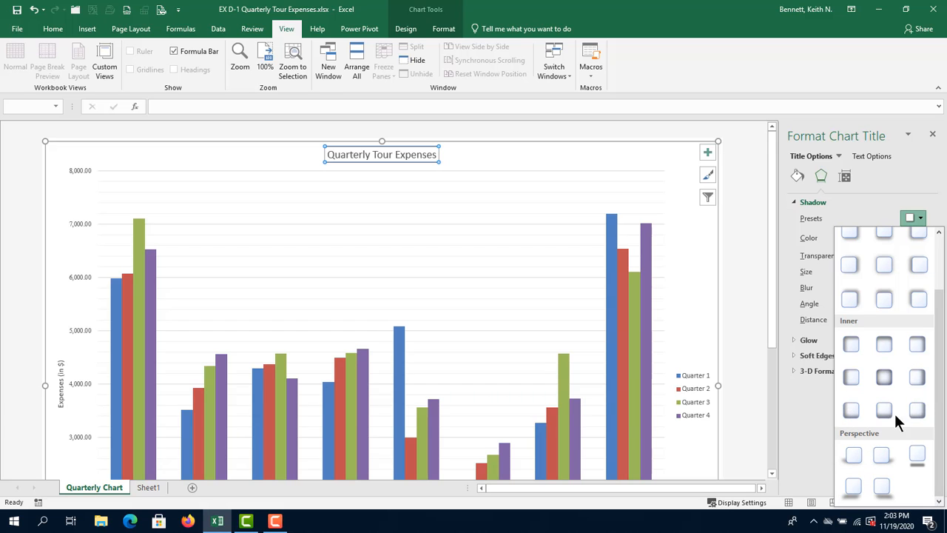
left_click(940, 267)
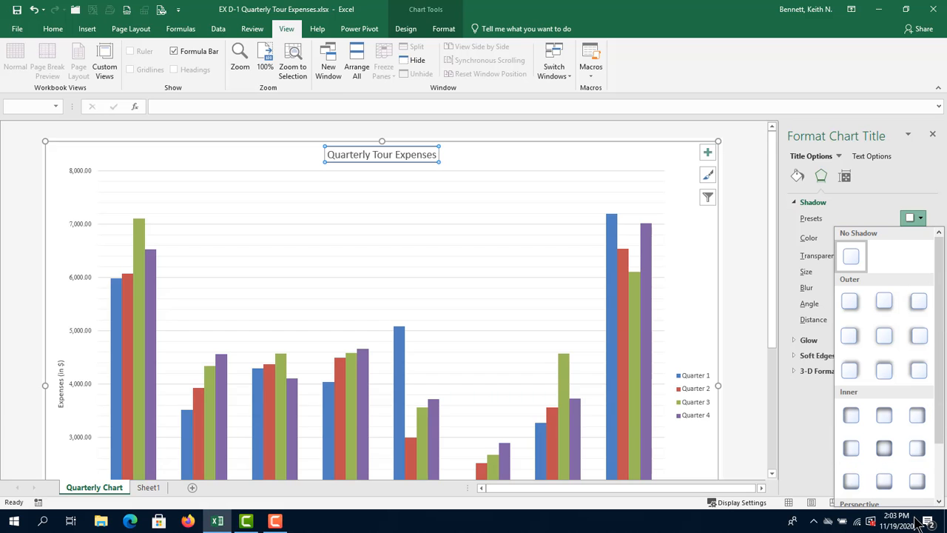
left_click(939, 502)
left_click(939, 502)
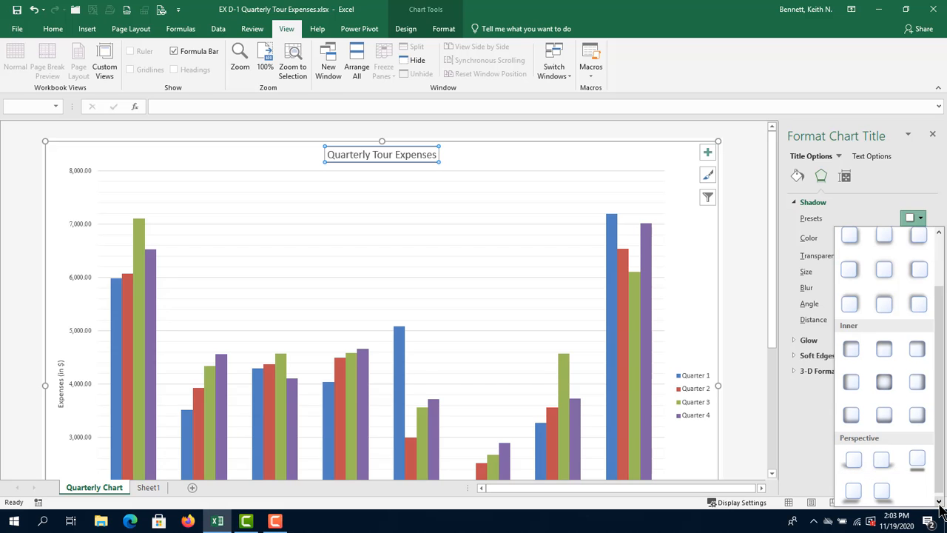
left_click(940, 503)
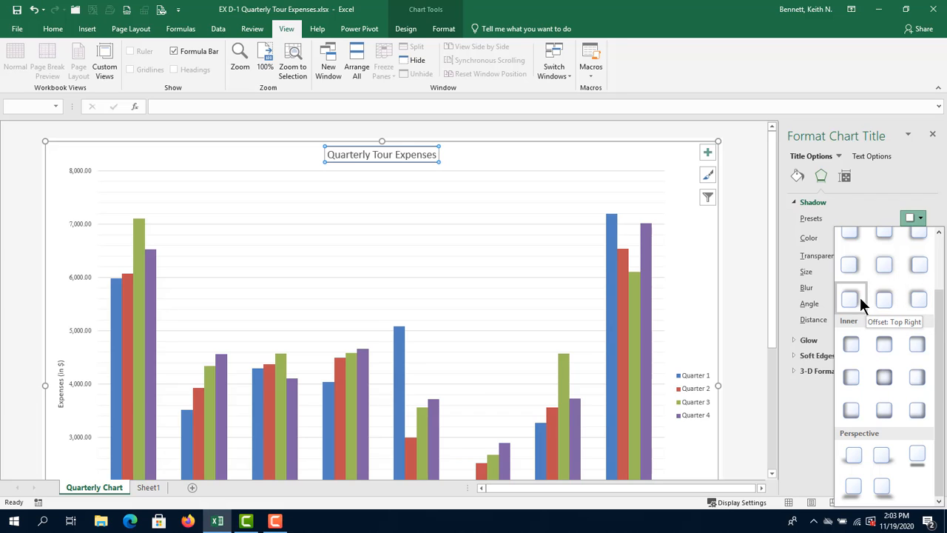
left_click(853, 241)
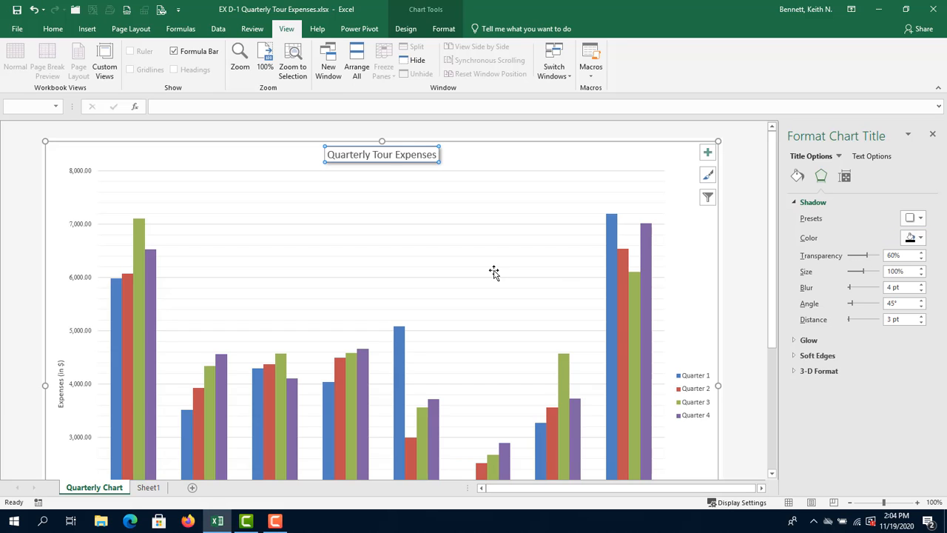
left_click(459, 168)
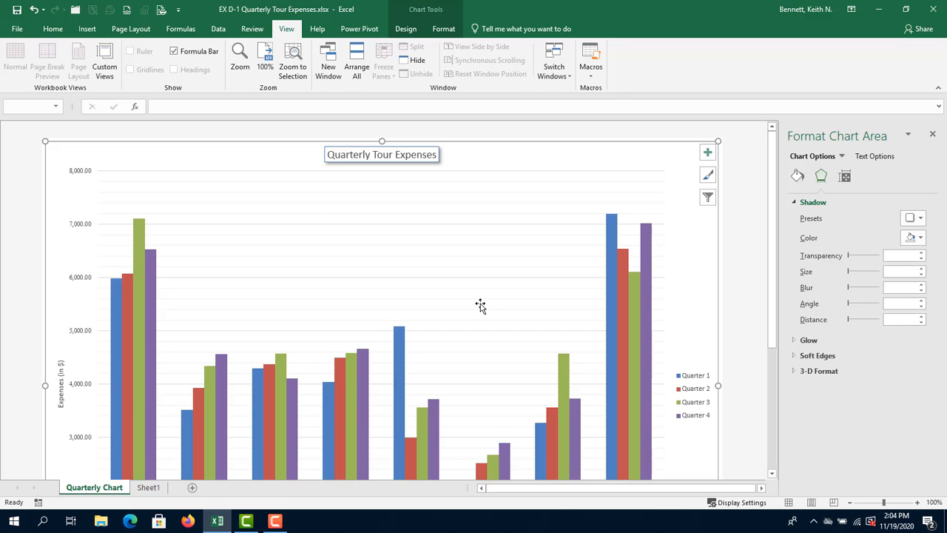
Fill only the United States column of the Quarter 4 series with the orange theme color
scroll(482, 304, "down", 3)
scroll(465, 305, "down", 3)
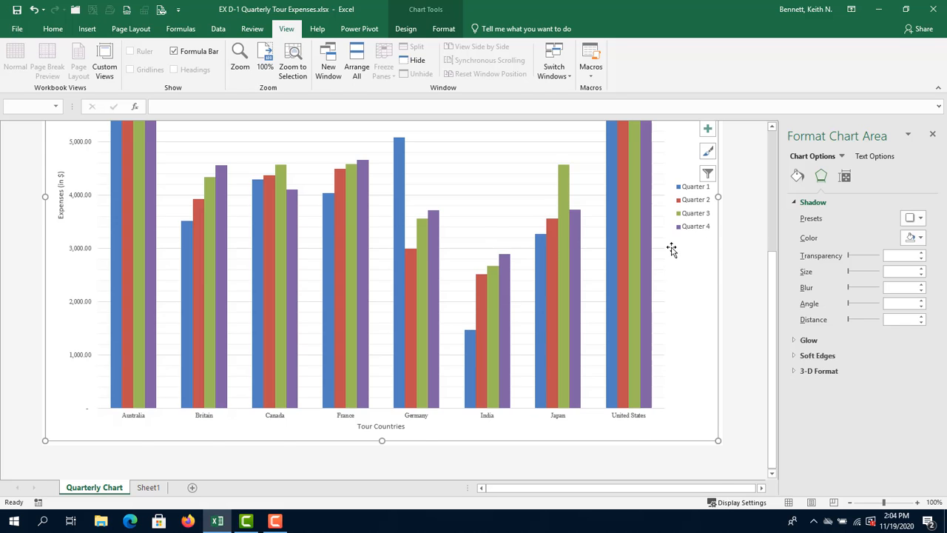
scroll(672, 244, "up", 2)
scroll(658, 202, "up", 2)
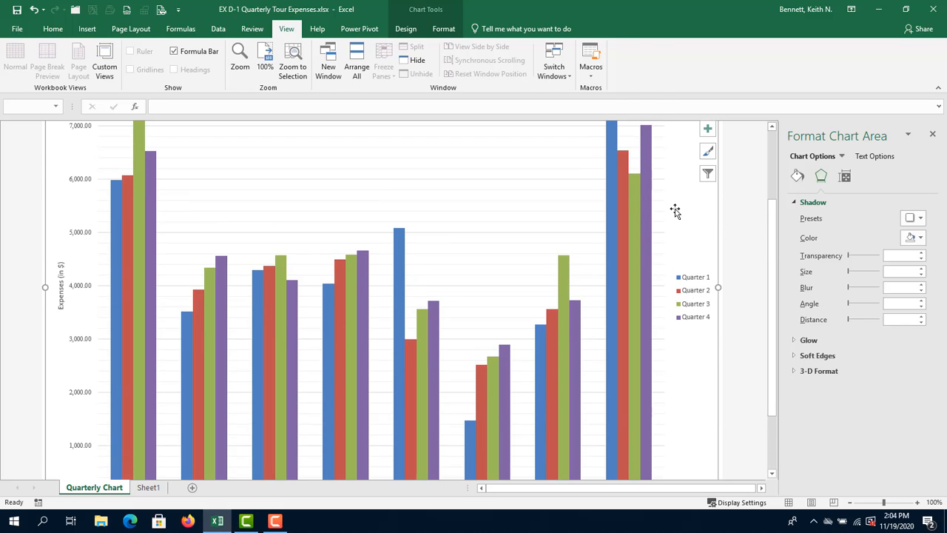
left_click(646, 164)
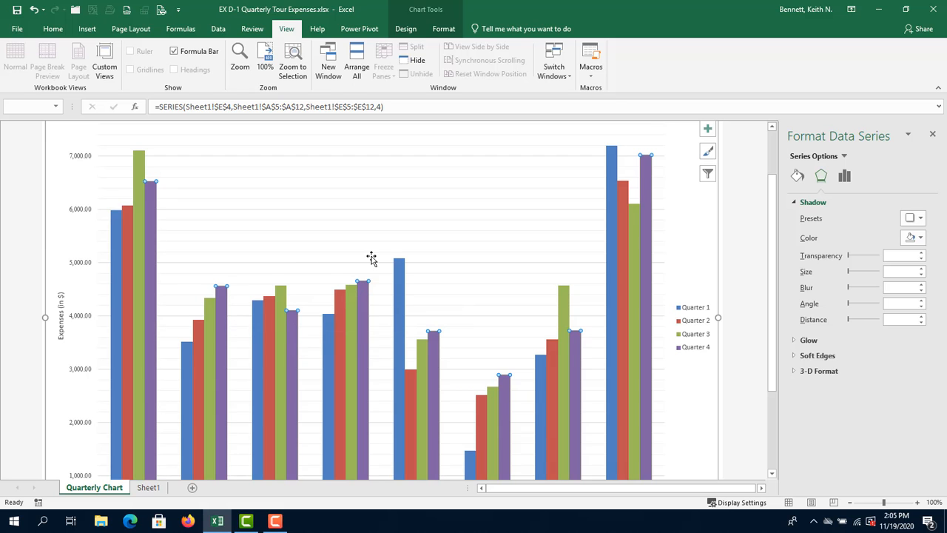
scroll(371, 258, "down", 2)
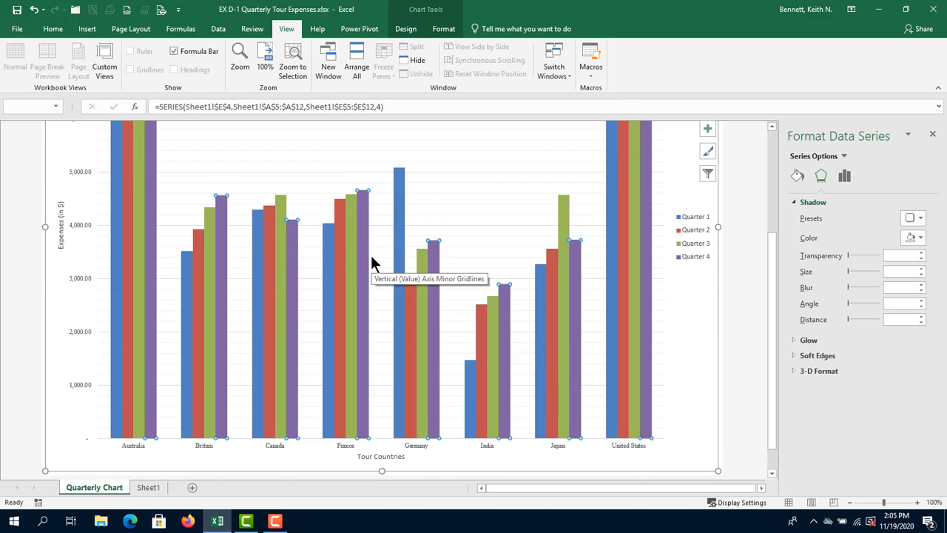
scroll(374, 253, "up", 2)
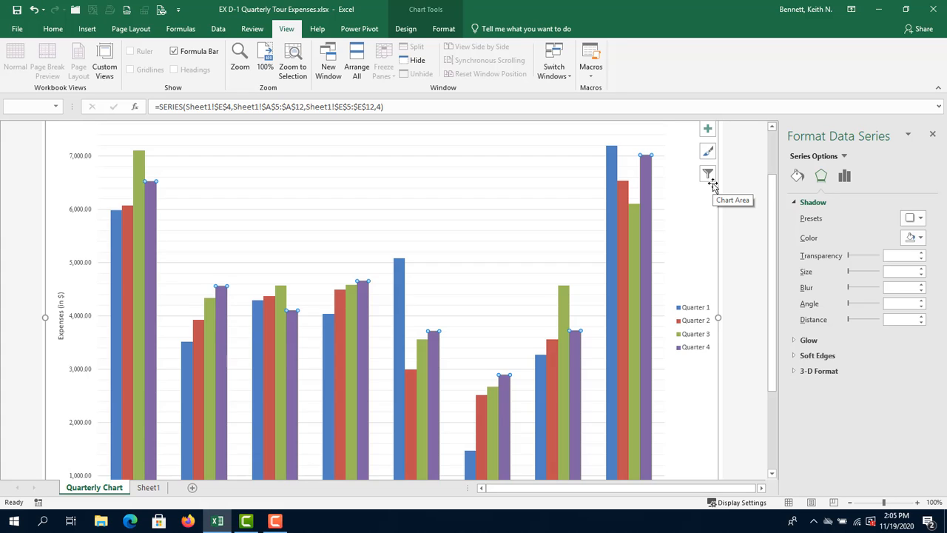
left_click(648, 199)
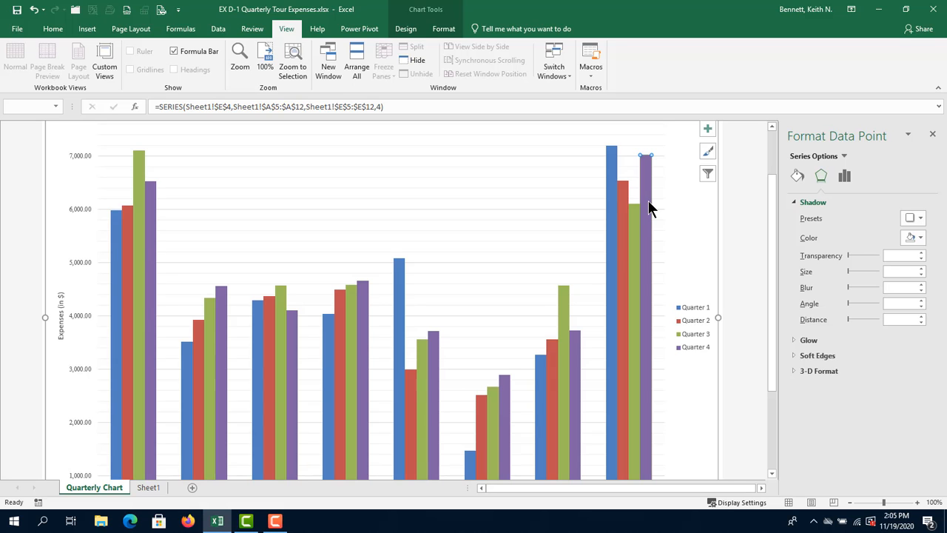
left_click(406, 28)
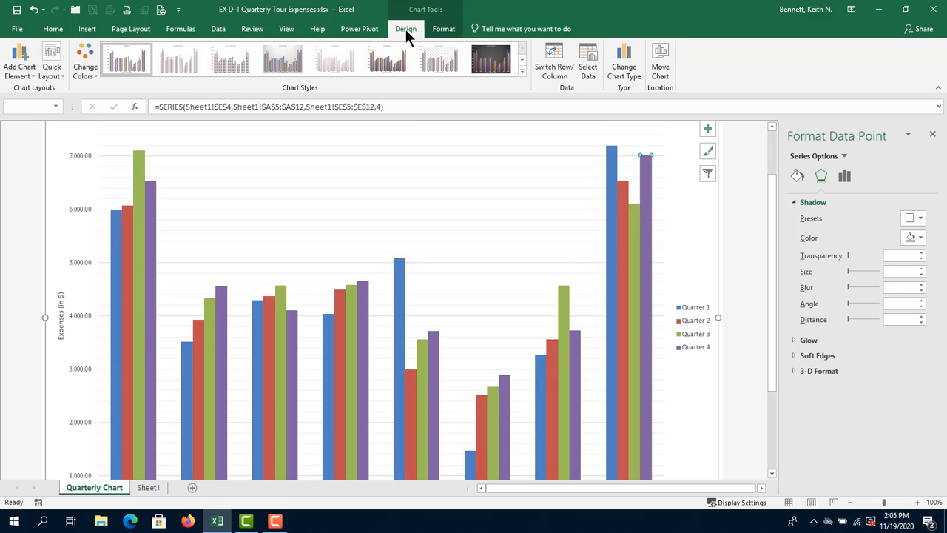
left_click(449, 28)
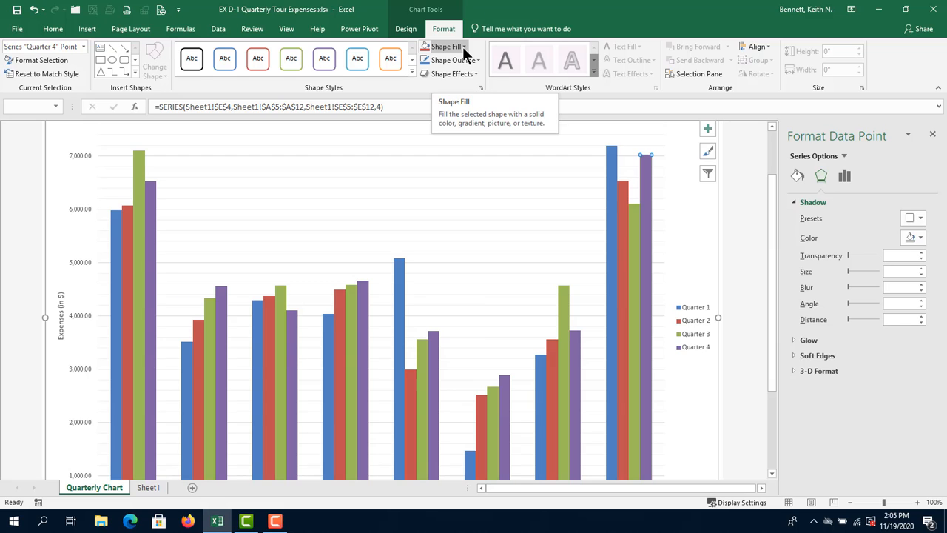
left_click(464, 48)
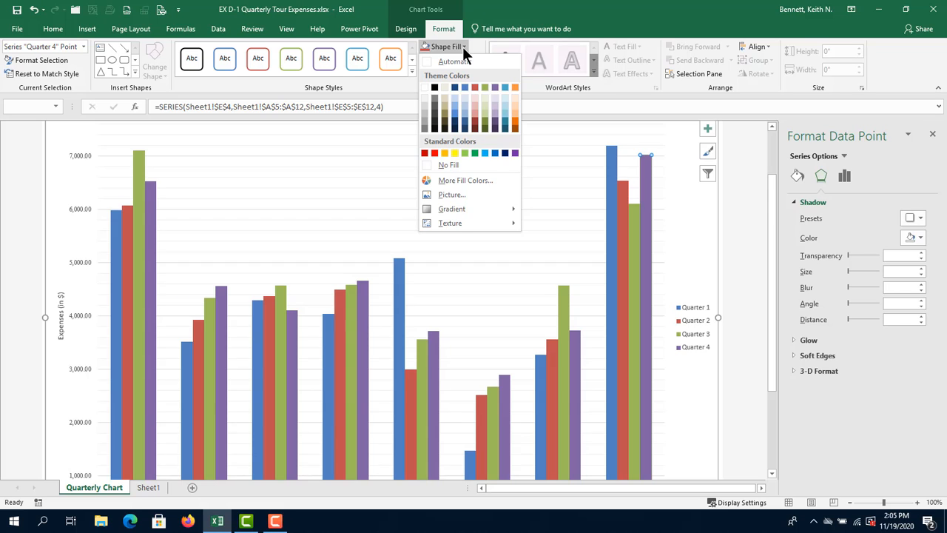
left_click(516, 87)
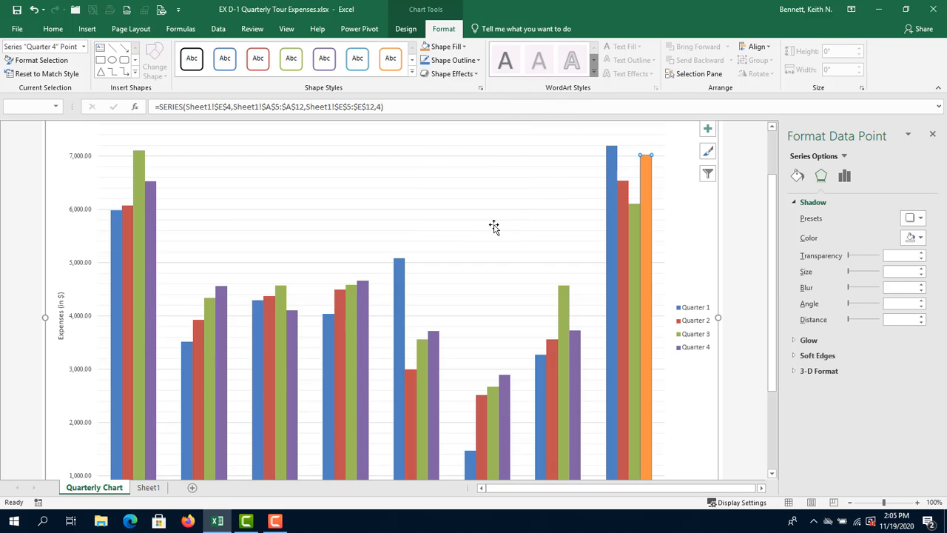
Fill the entire Quarter 4 data series with the orange theme color
scroll(477, 230, "down", 1)
scroll(476, 233, "down", 2)
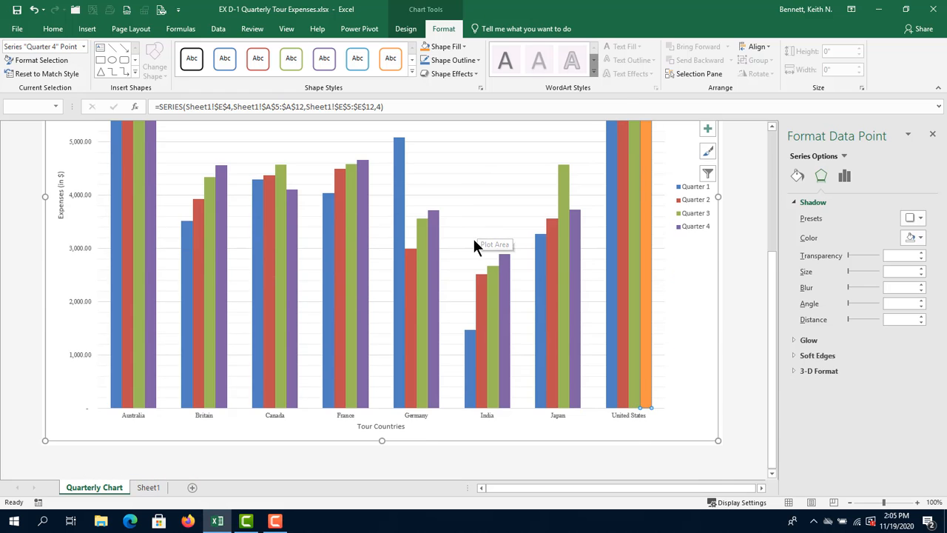
scroll(484, 237, "up", 2)
scroll(487, 233, "up", 2)
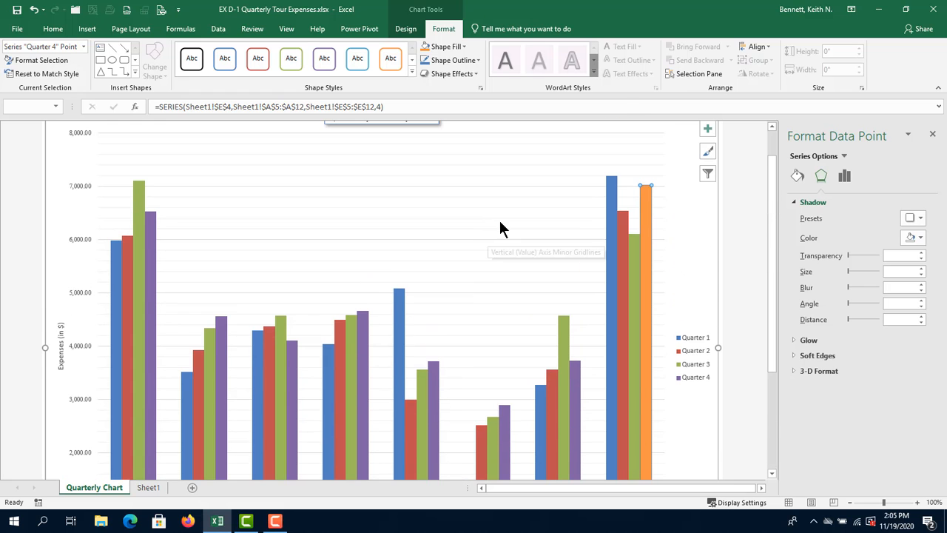
mouse_move(647, 207)
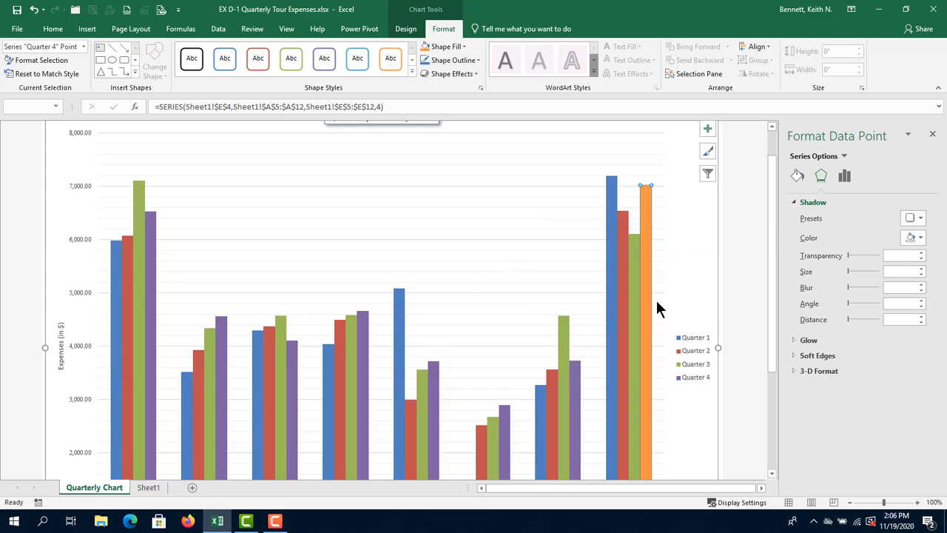
scroll(656, 298, "down", 3)
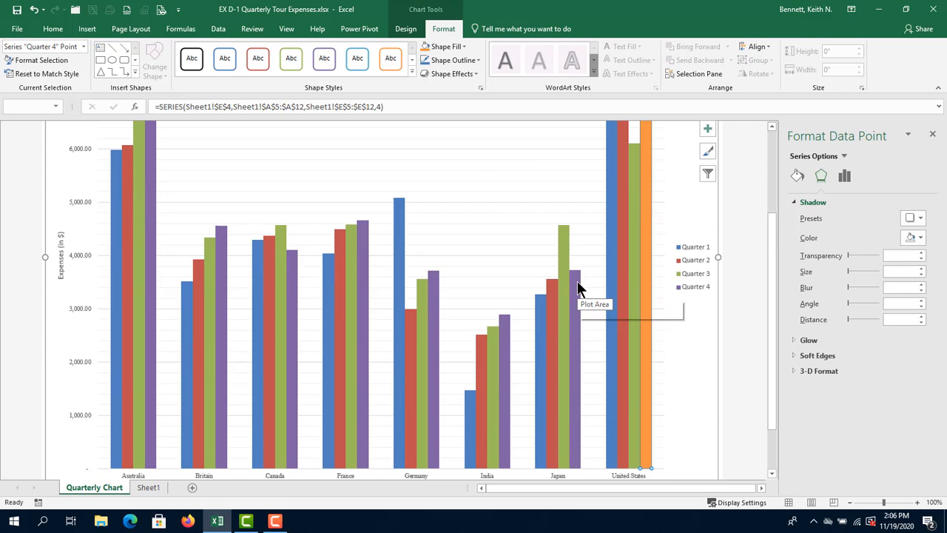
left_click(578, 282)
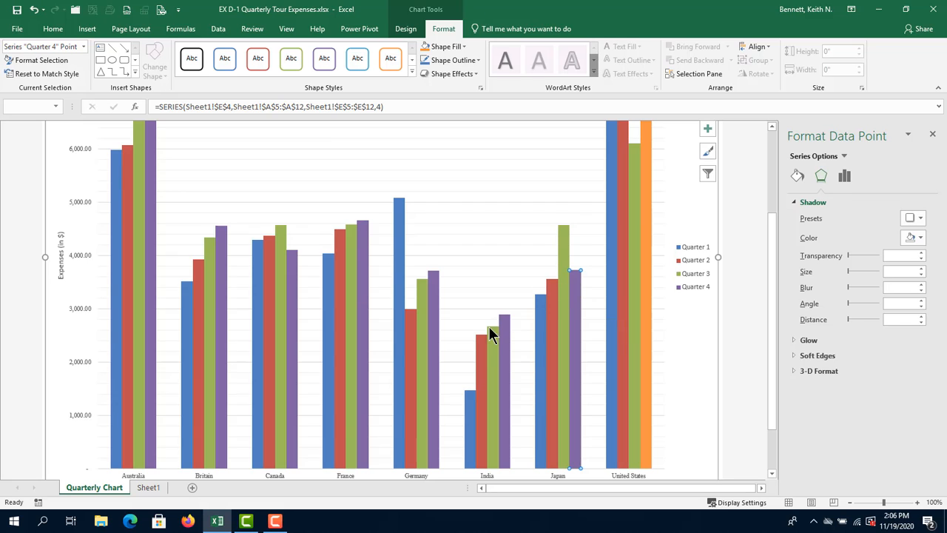
left_click(733, 225)
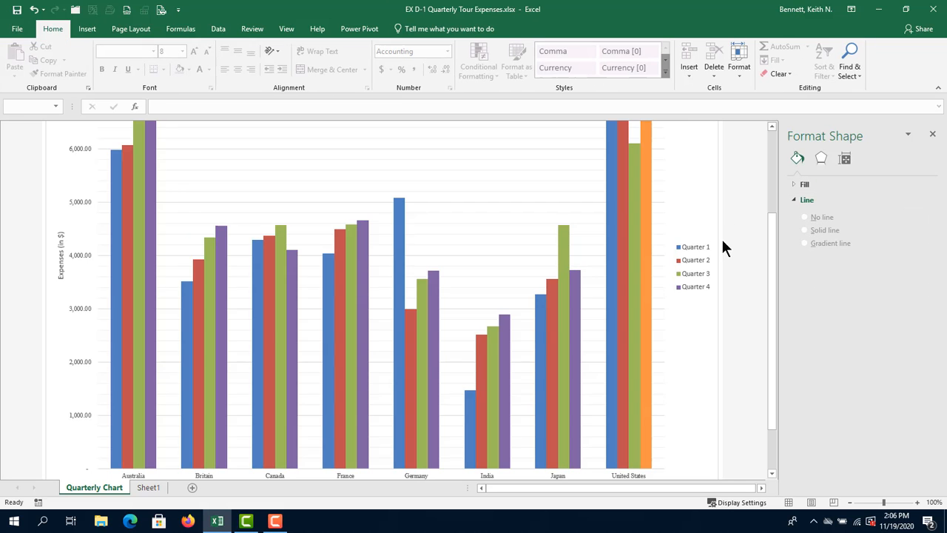
left_click(578, 287)
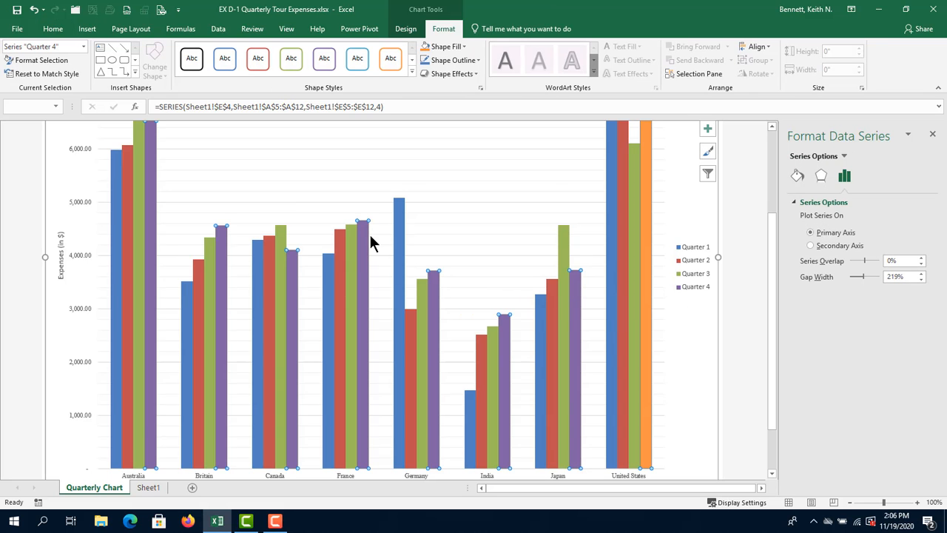
left_click(464, 49)
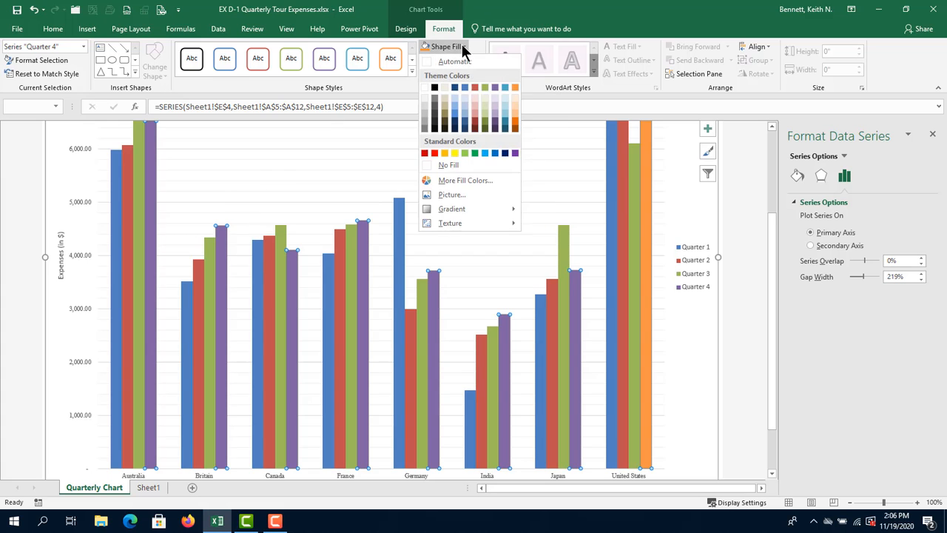
left_click(515, 87)
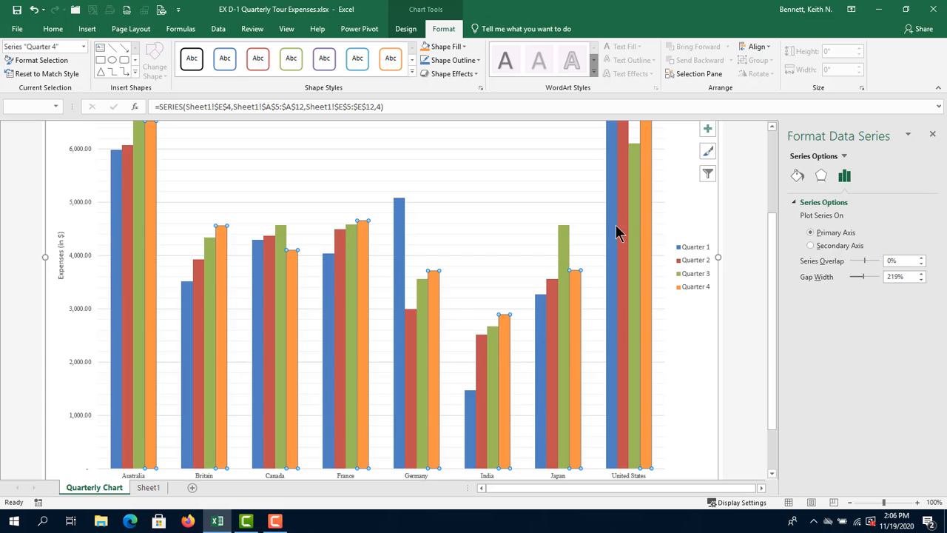
Apply the medium green gradient theme shape style from the fifth row to the Quarter 3 data series
left_click(565, 238)
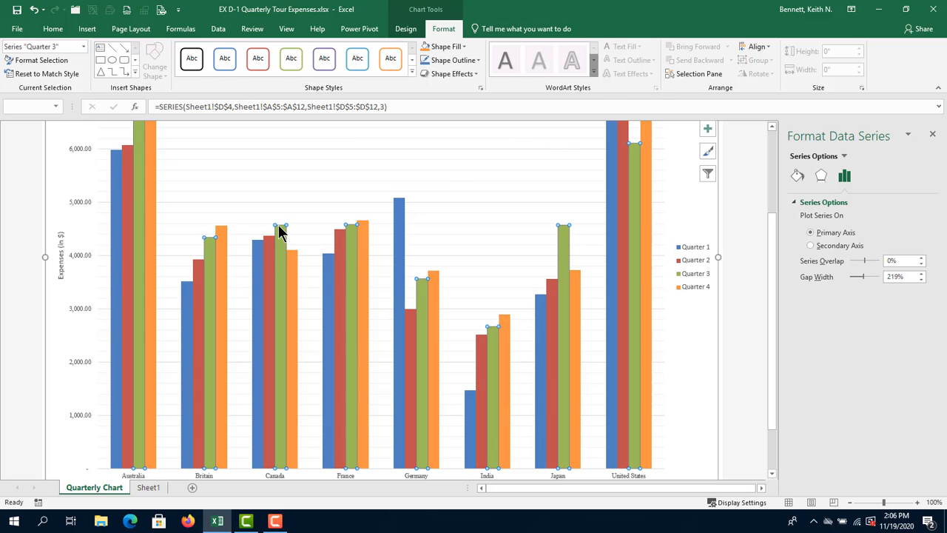
mouse_move(281, 231)
left_click(412, 71)
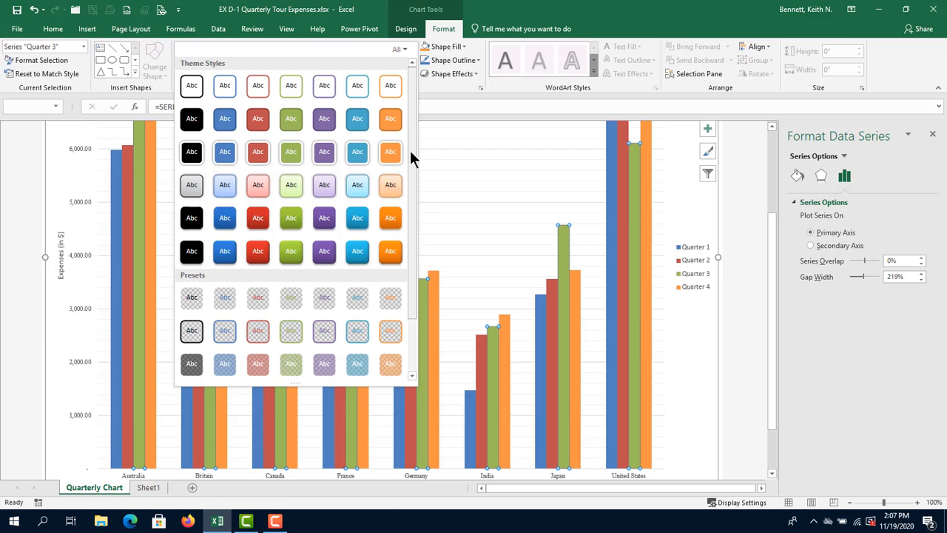
scroll(411, 200, "down", 1)
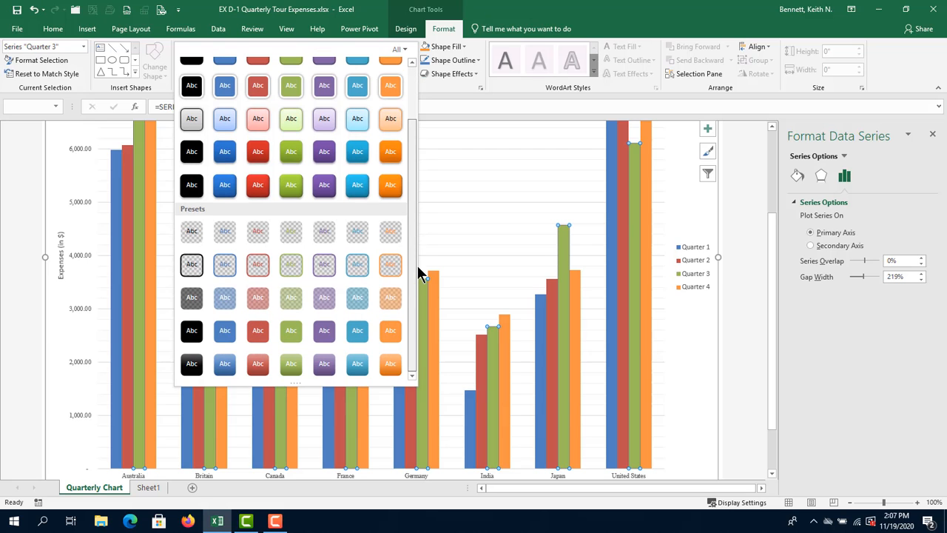
scroll(418, 222, "down", 1)
scroll(418, 177, "up", 2)
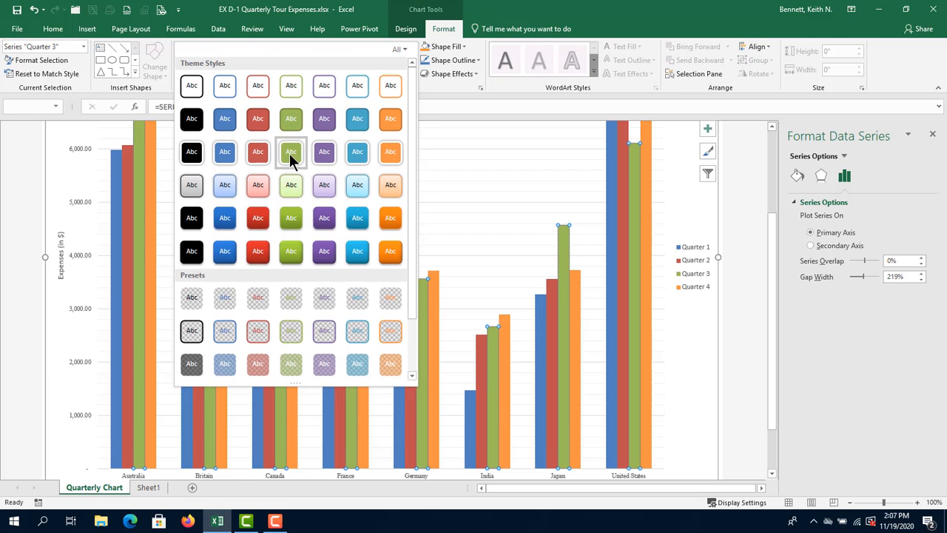
left_click(292, 222)
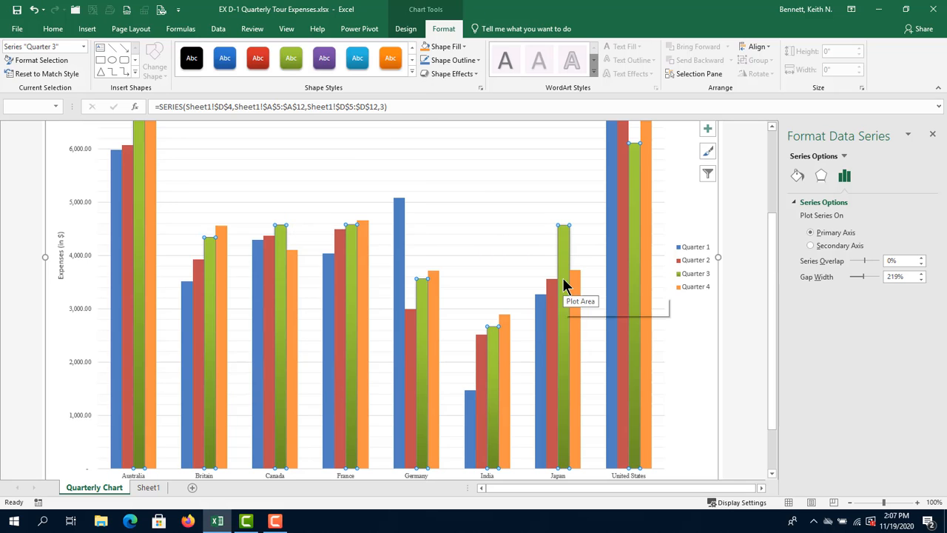
scroll(485, 334, "down", 1)
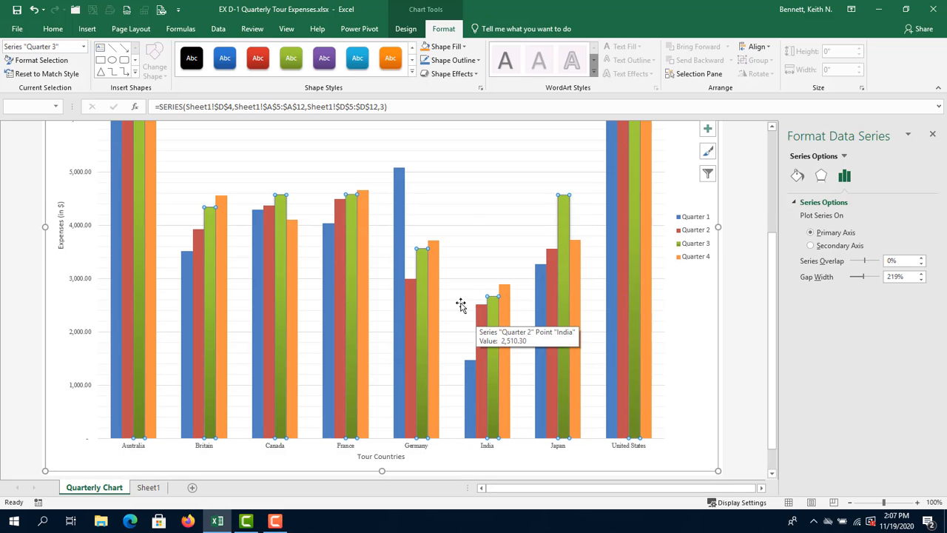
mouse_move(419, 268)
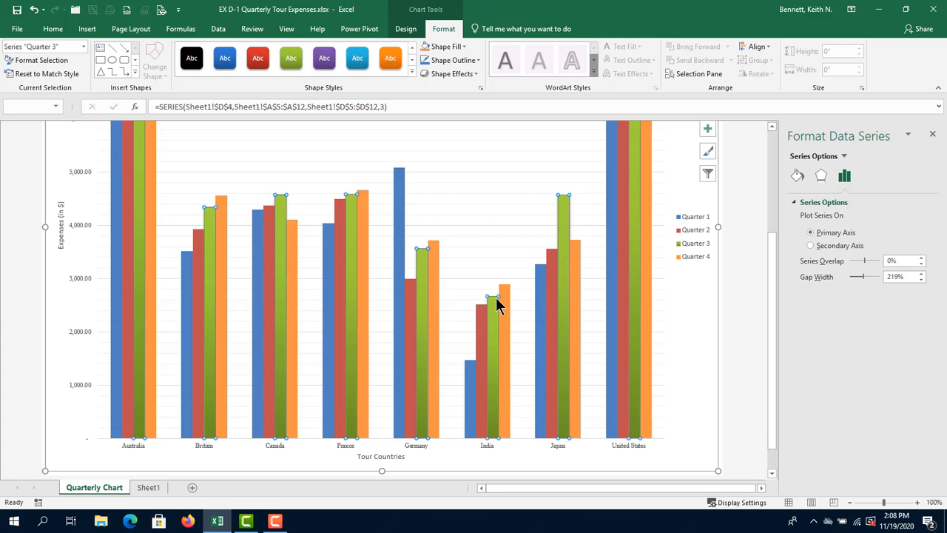
Apply the pale green gradient theme shape style with a green outline to the Quarter 3 data series, then deselect the series
left_click(410, 71)
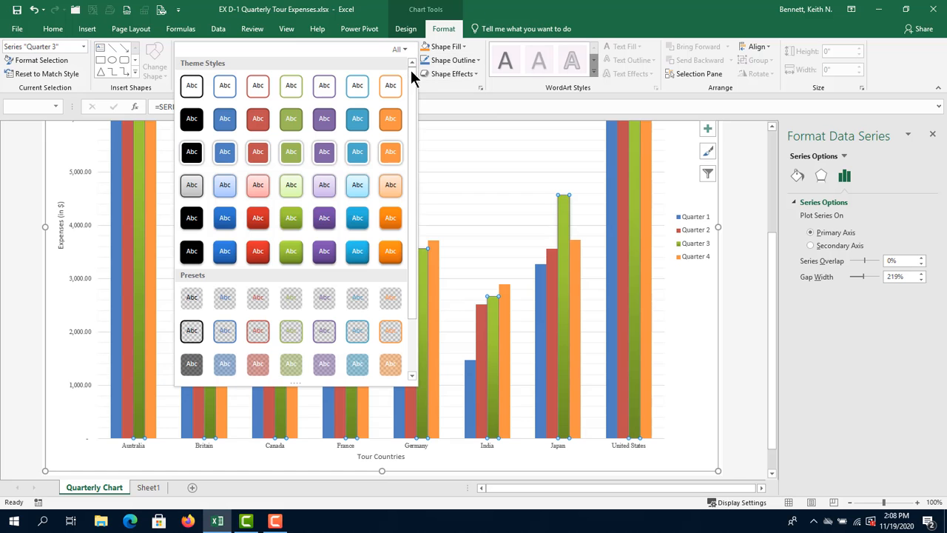
left_click(292, 187)
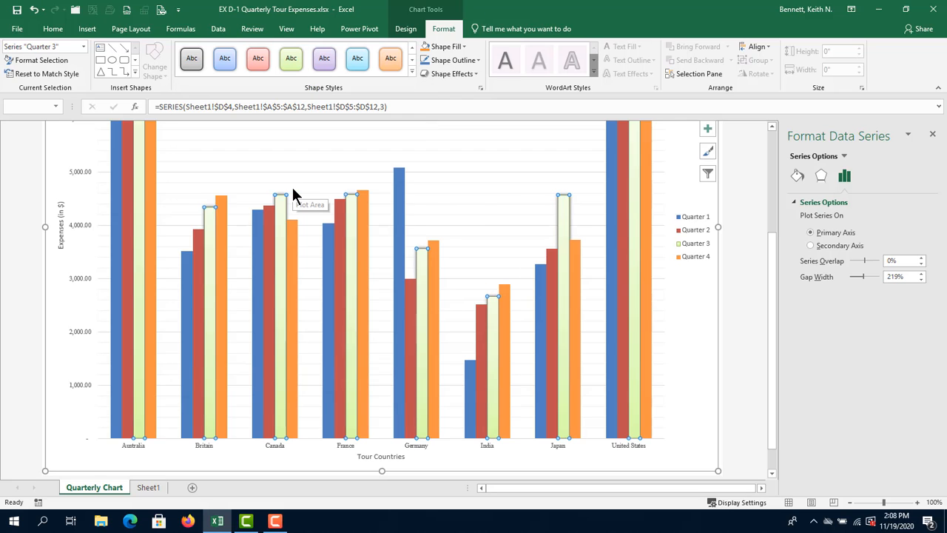
left_click(493, 161)
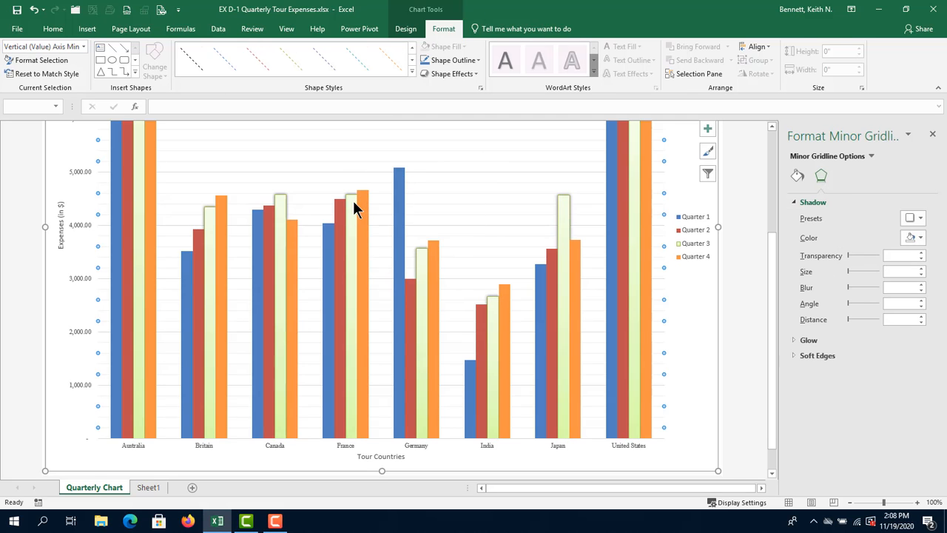
mouse_move(351, 235)
On Sheet1, insert a 3-D pie chart from the country names in A5:A12 and the totals in F5:F12
left_click(148, 488)
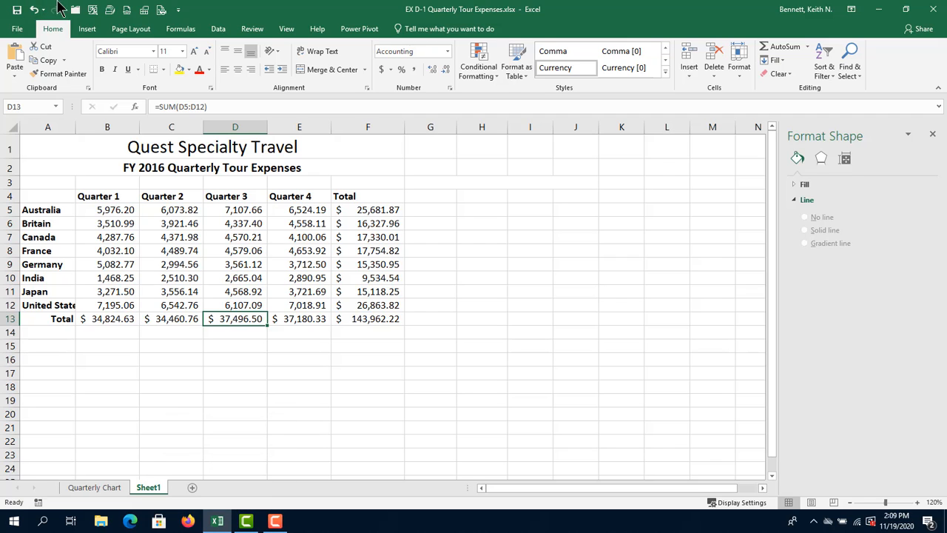
left_click(47, 222)
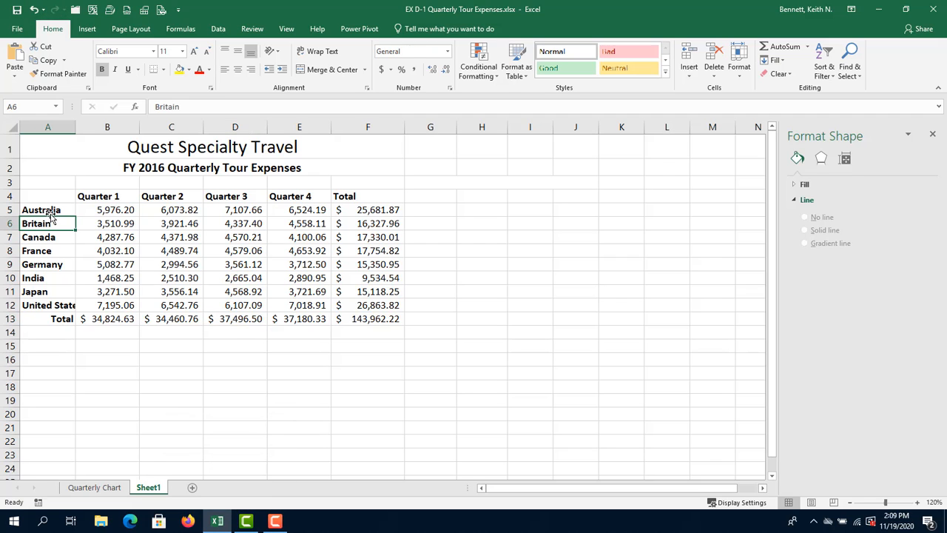
left_click_drag(49, 212, 44, 302)
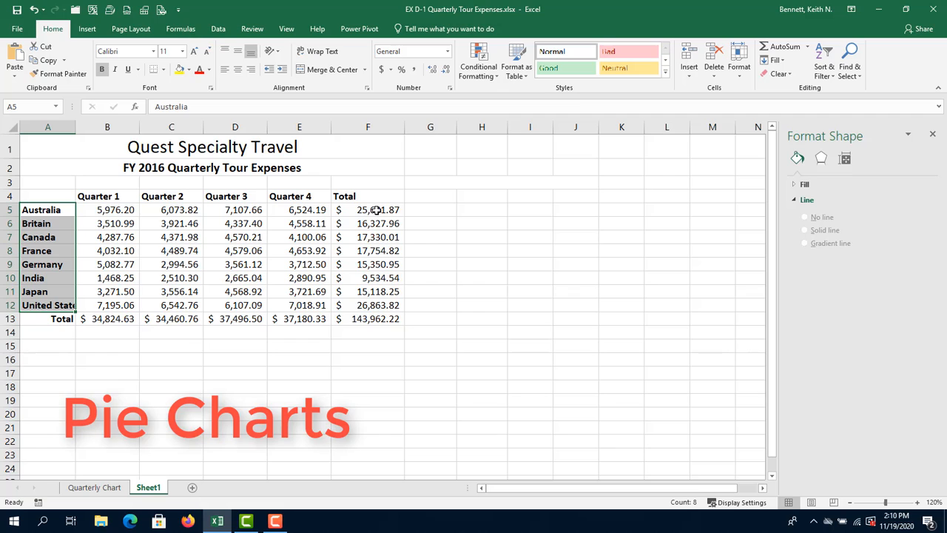
left_click_drag(376, 210, 372, 305, "ctrl")
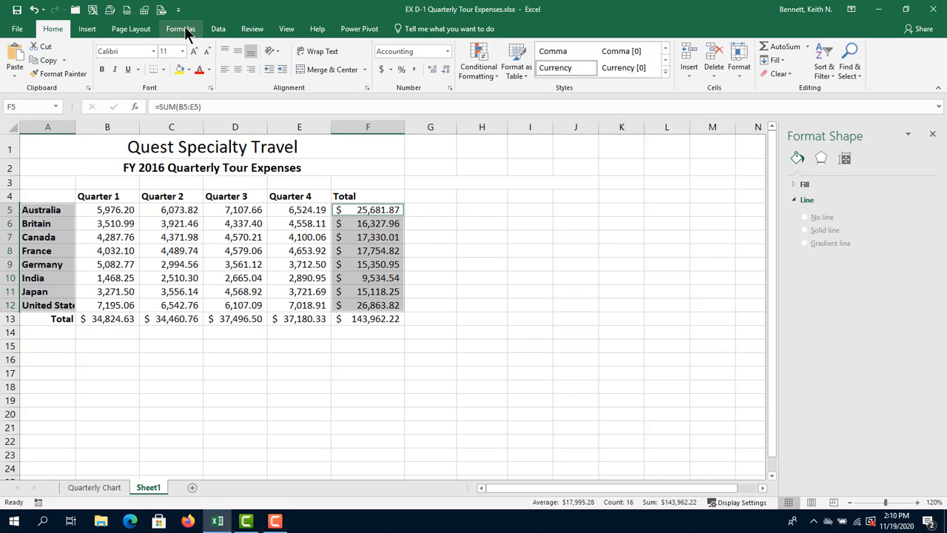
left_click(91, 32)
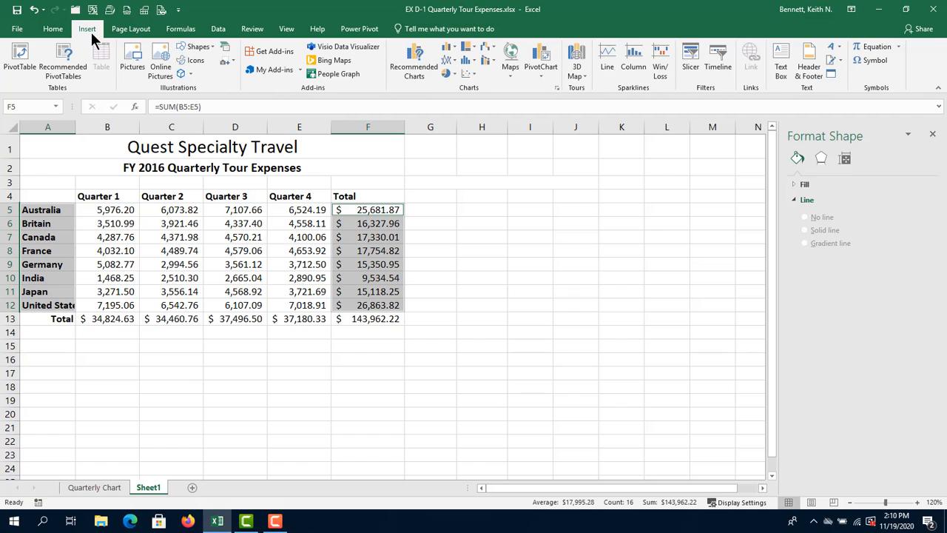
left_click(453, 74)
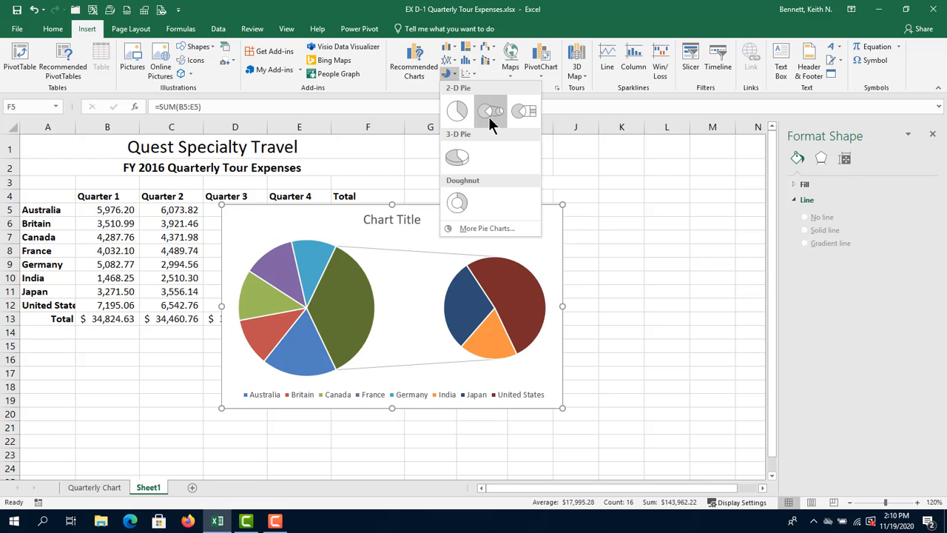
left_click(459, 155)
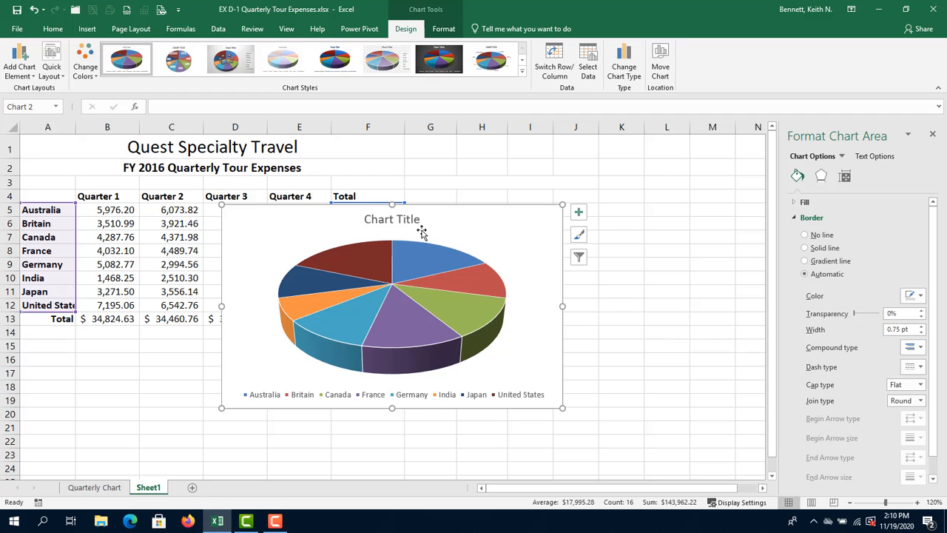
Place the pie chart beside the data table and apply the quick layout with percentage labels and the legend under the title
left_click_drag(422, 231, 620, 170)
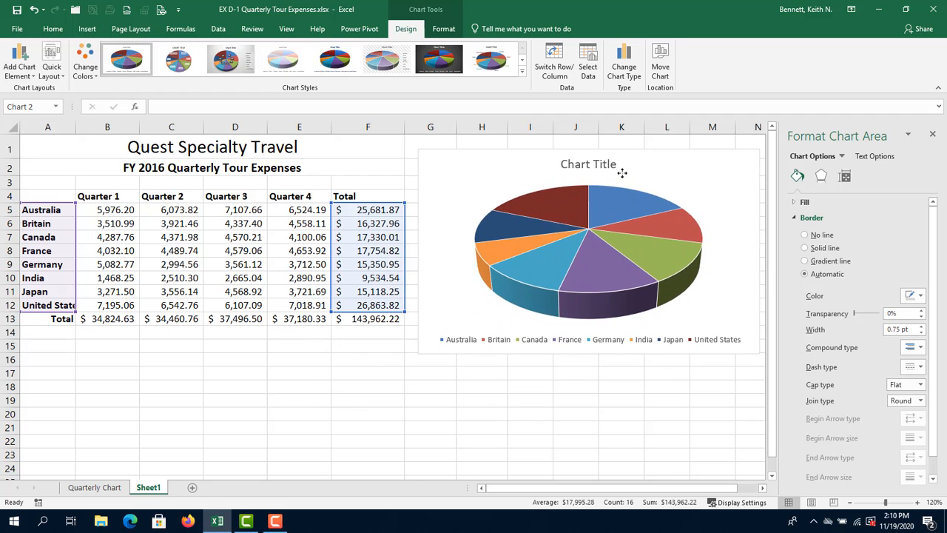
left_click(933, 136)
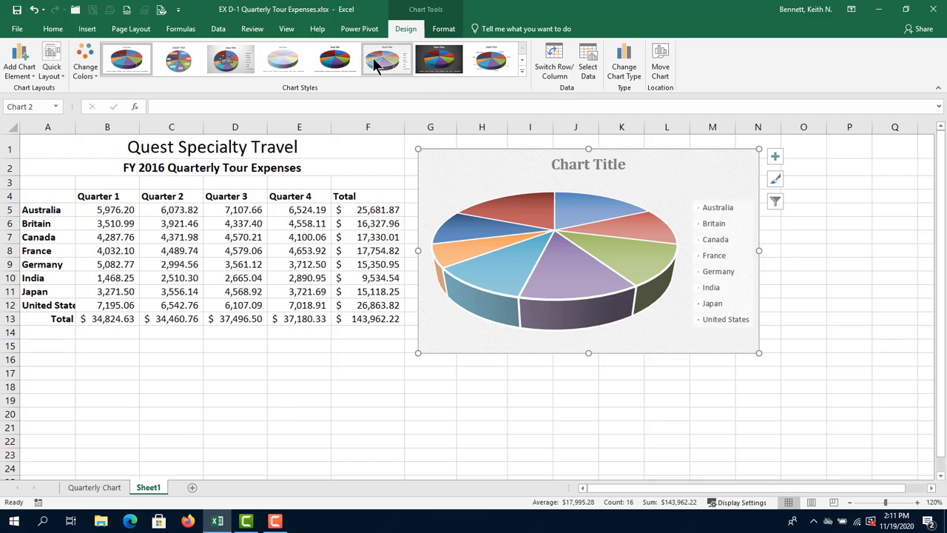
left_click(374, 57)
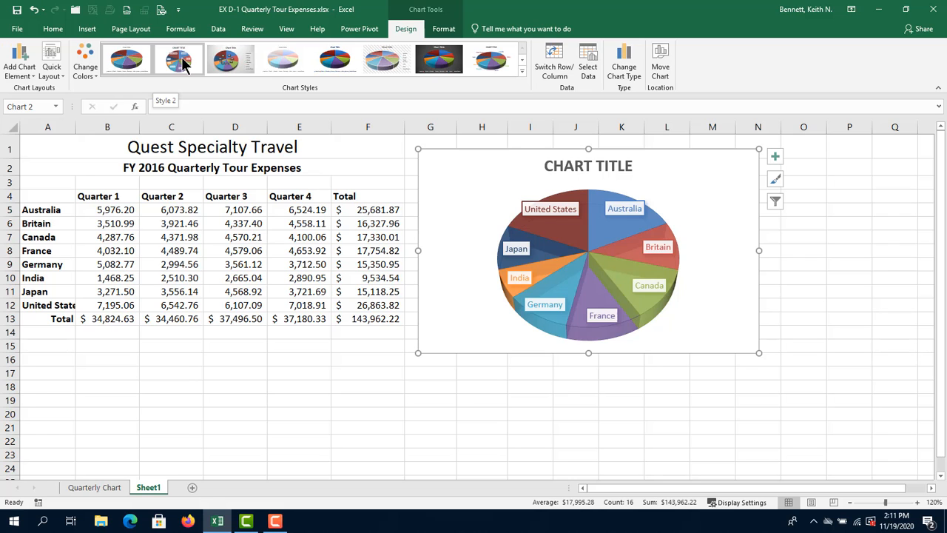
left_click(60, 71)
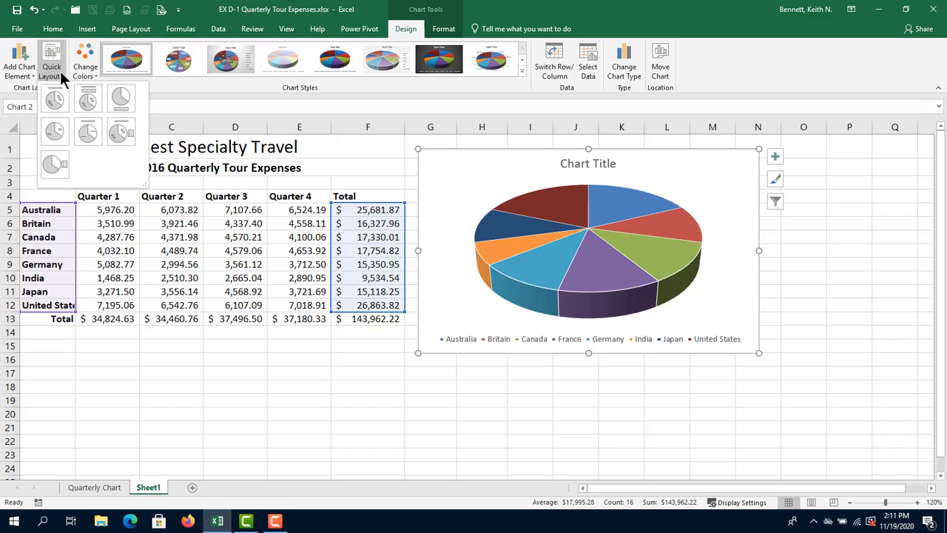
left_click(94, 98)
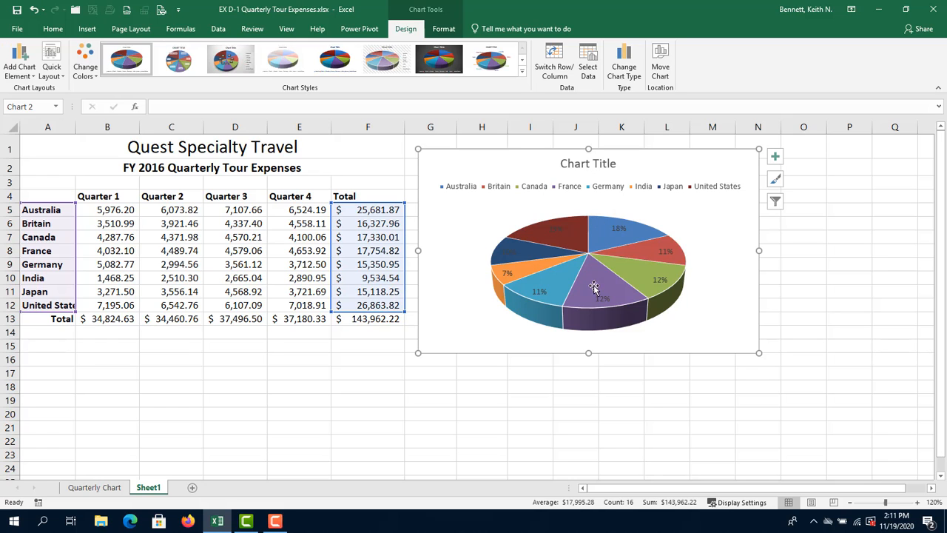
mouse_move(594, 293)
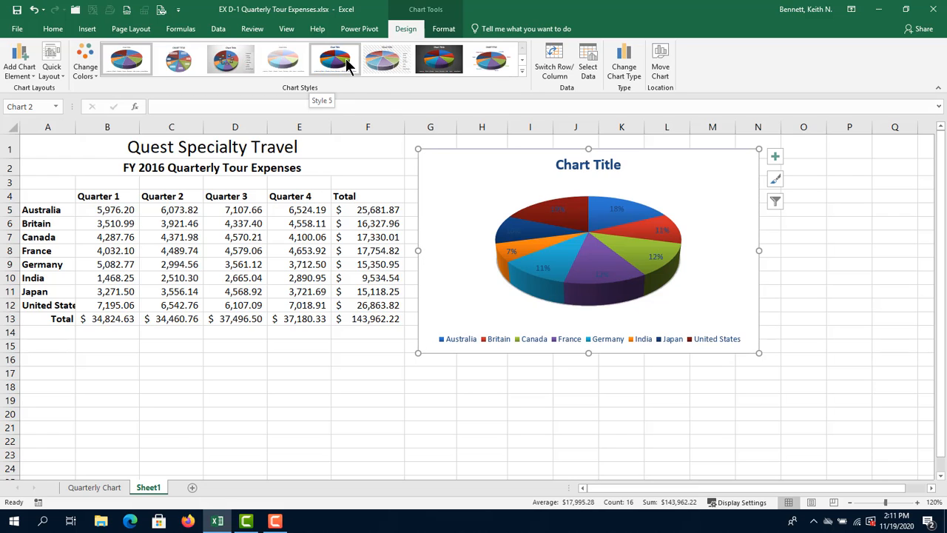
left_click(59, 70)
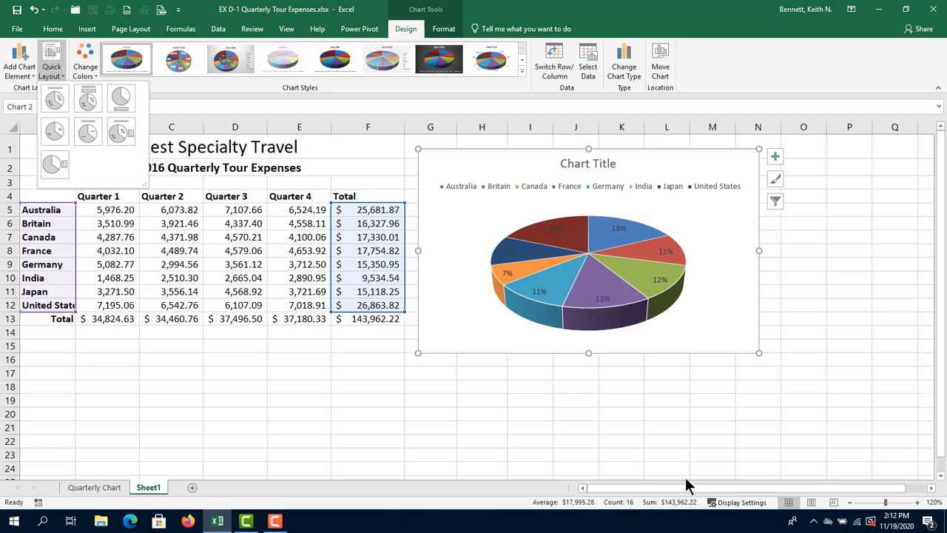
Replace the pie chart's placeholder title with "Total Expenses by Country"
left_click(601, 164)
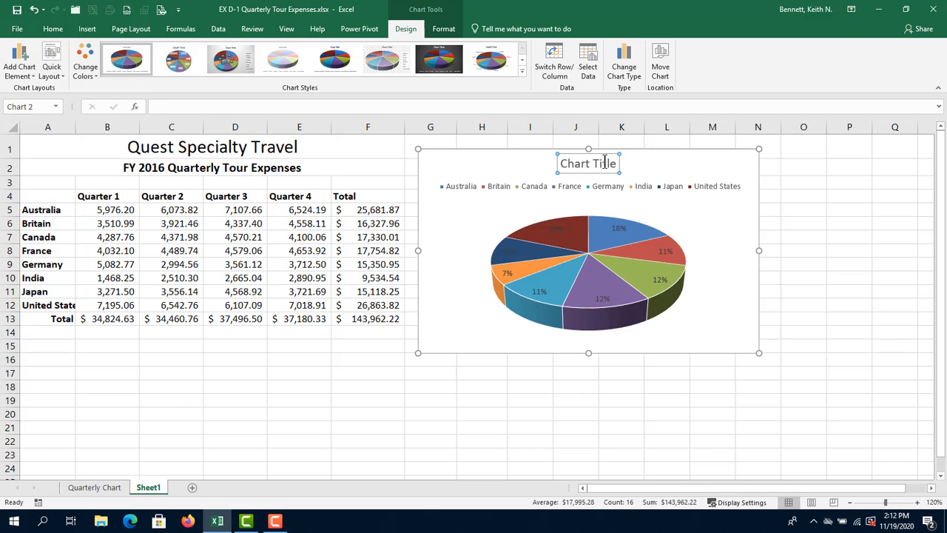
double_click(606, 162)
triple_click(607, 164)
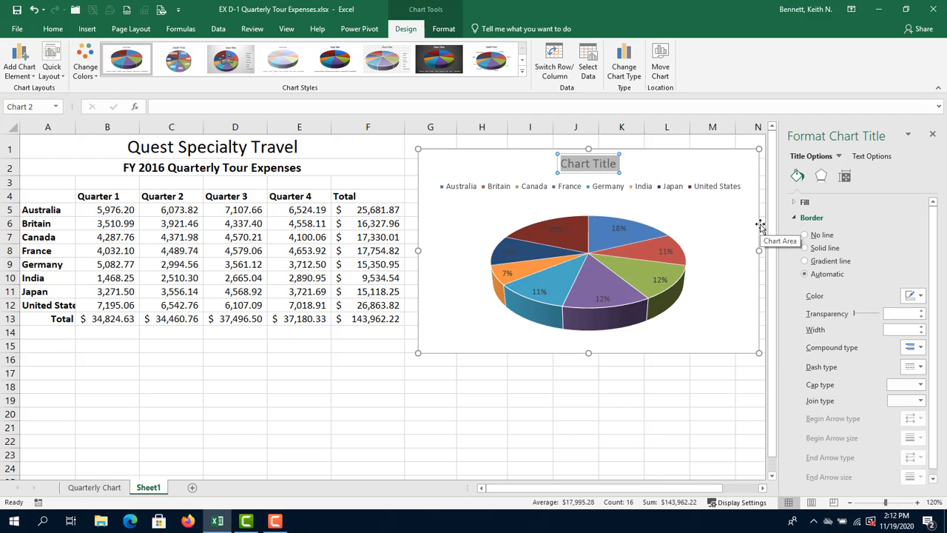
type("Total Ex")
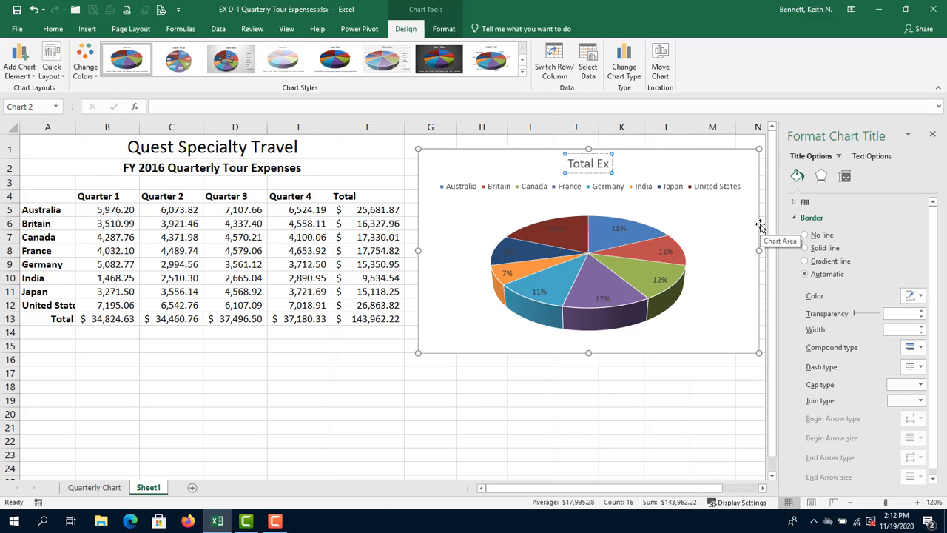
type("pense3s")
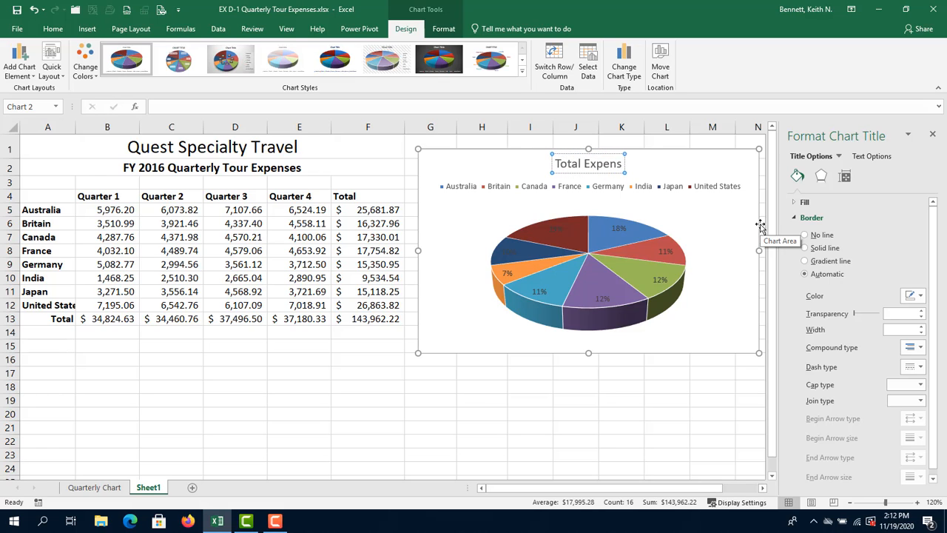
key("BackSpace")
key("BackSpace")
type("s by")
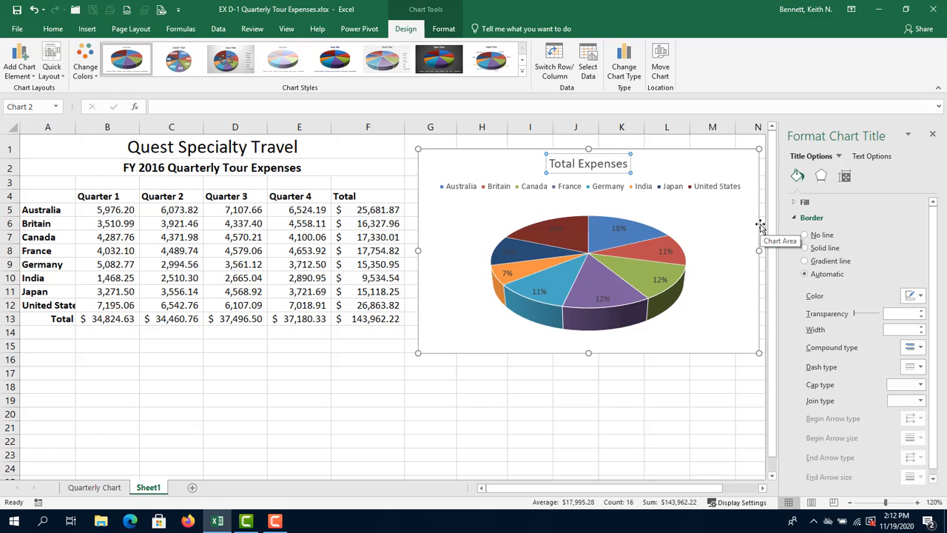
type(" Country")
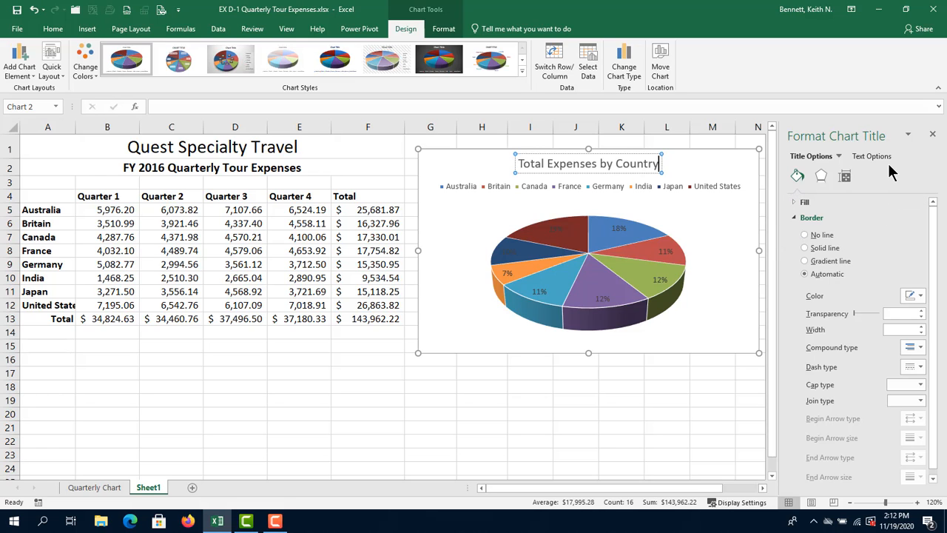
Select only the India slice of the pie chart so it can be formatted as a single data point
left_click(633, 189)
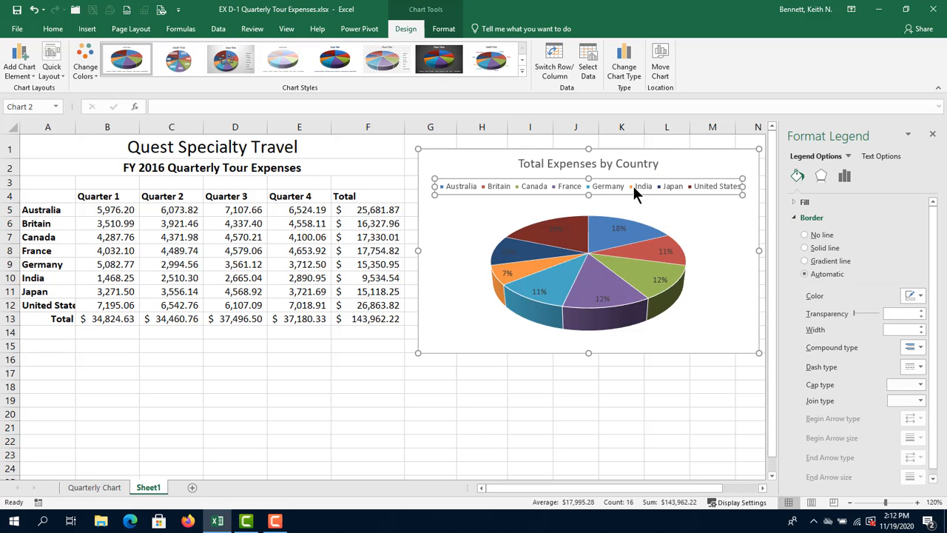
left_click(633, 186)
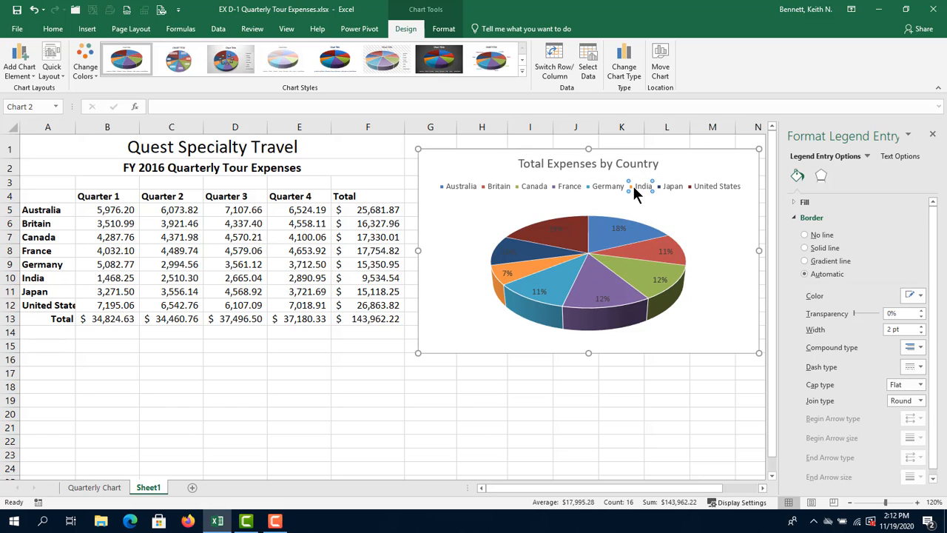
left_click(502, 272)
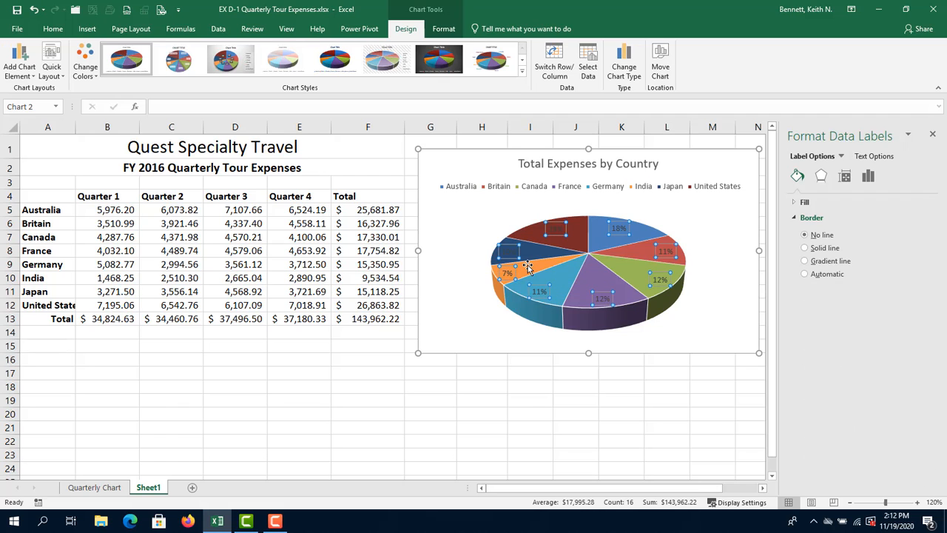
left_click(528, 265)
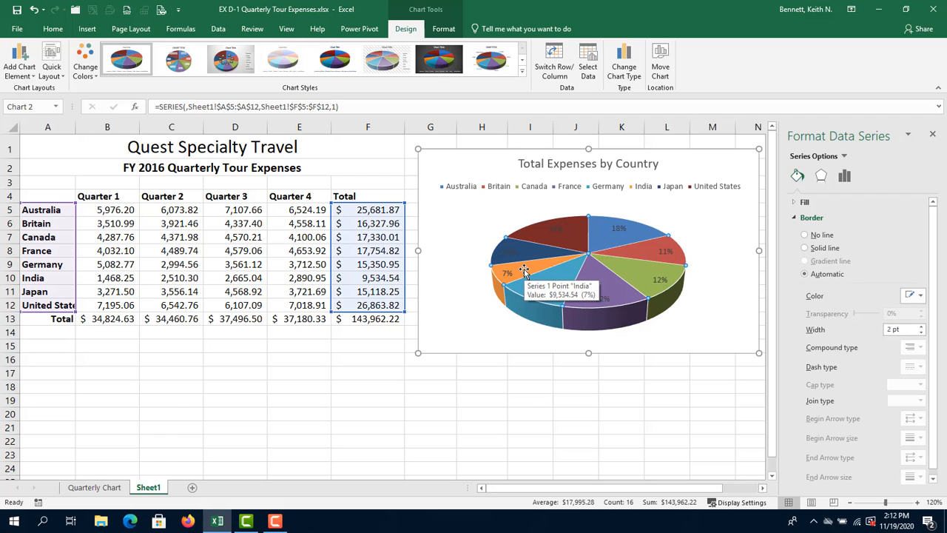
left_click(524, 270)
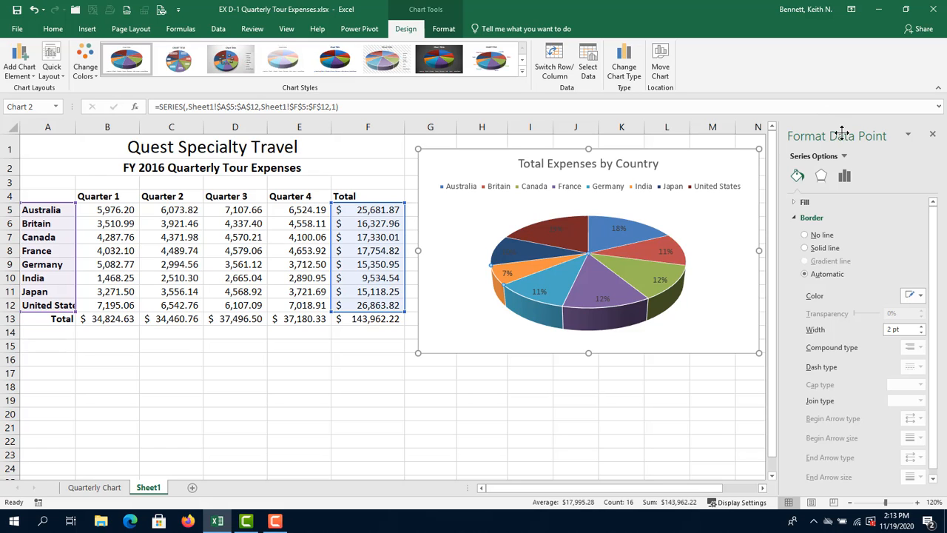
right_click(521, 269)
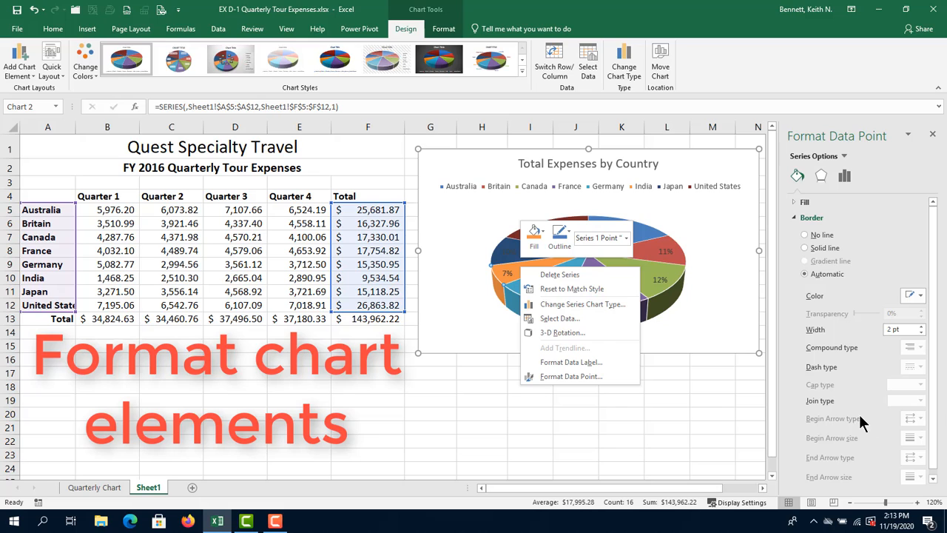
Review the fill, border and shadow effect settings available for the India data point
left_click(907, 205)
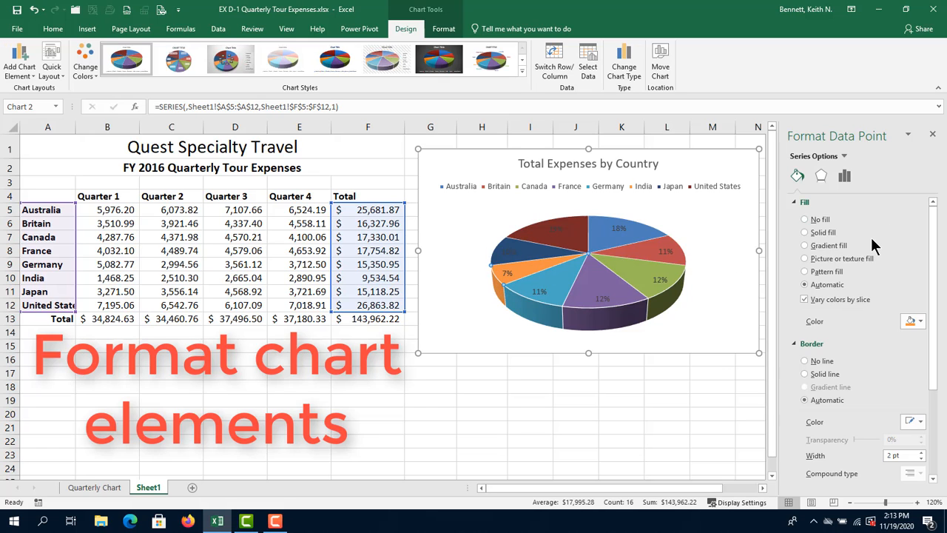
scroll(870, 244, "down", 2)
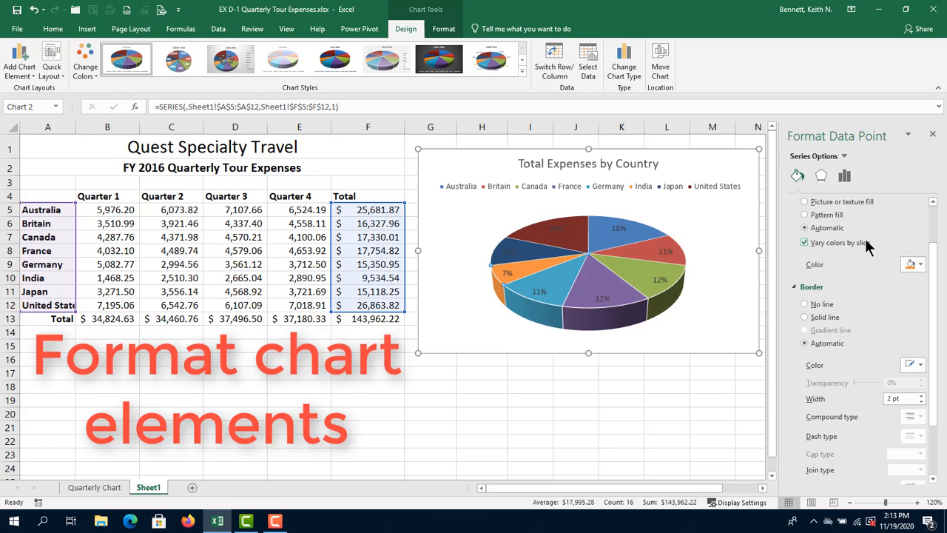
scroll(864, 247, "down", 3)
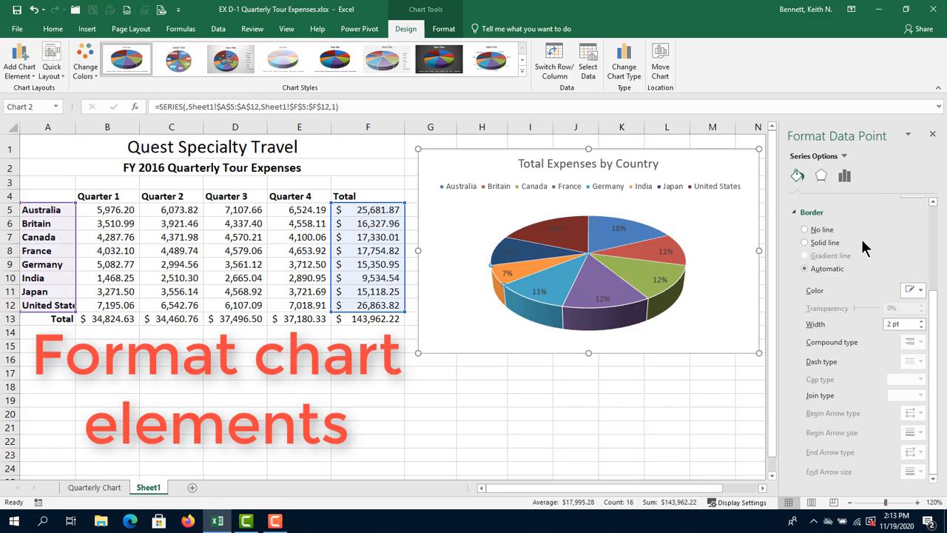
scroll(856, 287, "up", 3)
scroll(855, 291, "up", 2)
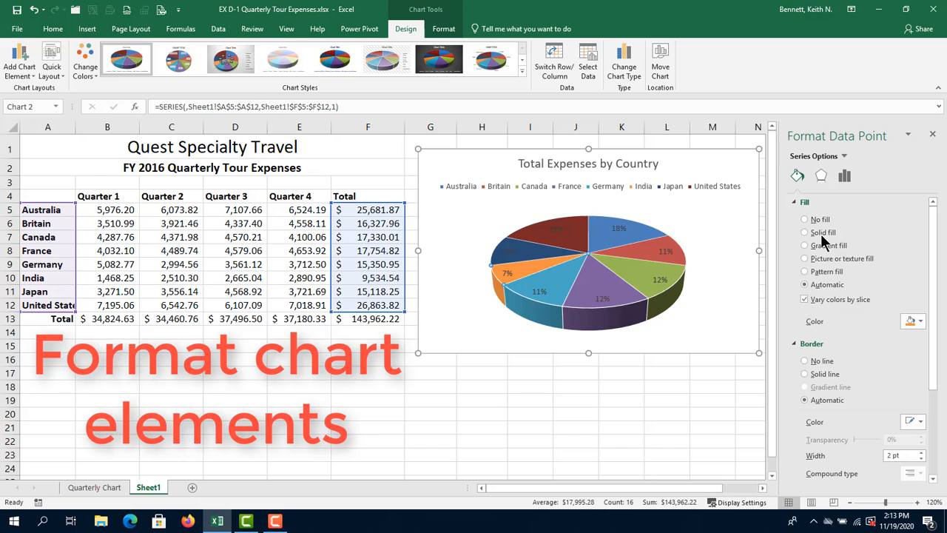
left_click(844, 156)
left_click(798, 178)
left_click(821, 176)
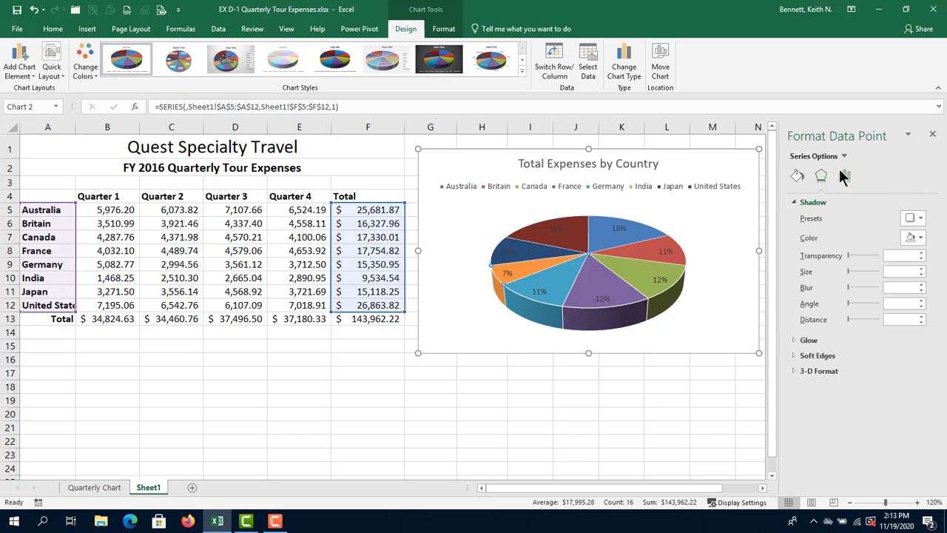
Explode the India slice from the pie by setting its point explosion to 40%
left_click(845, 176)
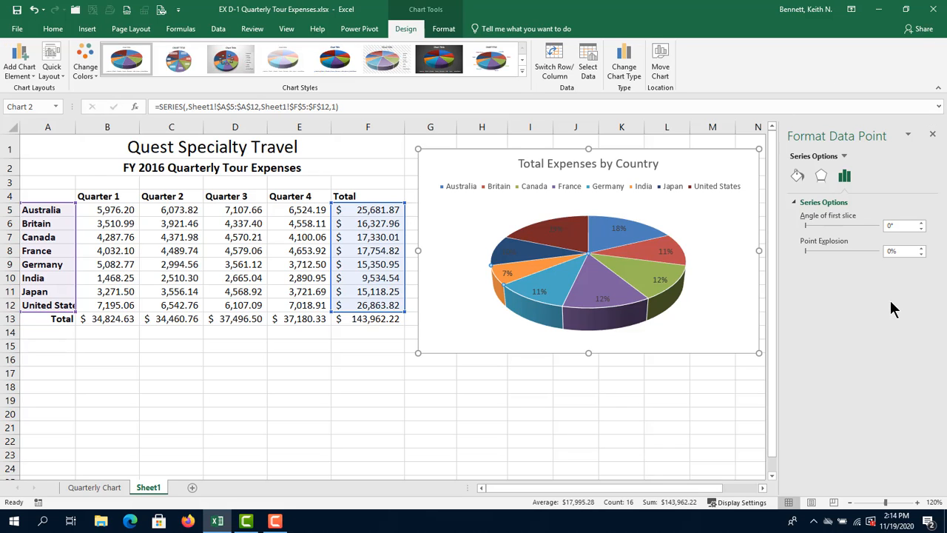
left_click(910, 251)
left_click_drag(886, 252, 945, 249)
type("40")
key("Return")
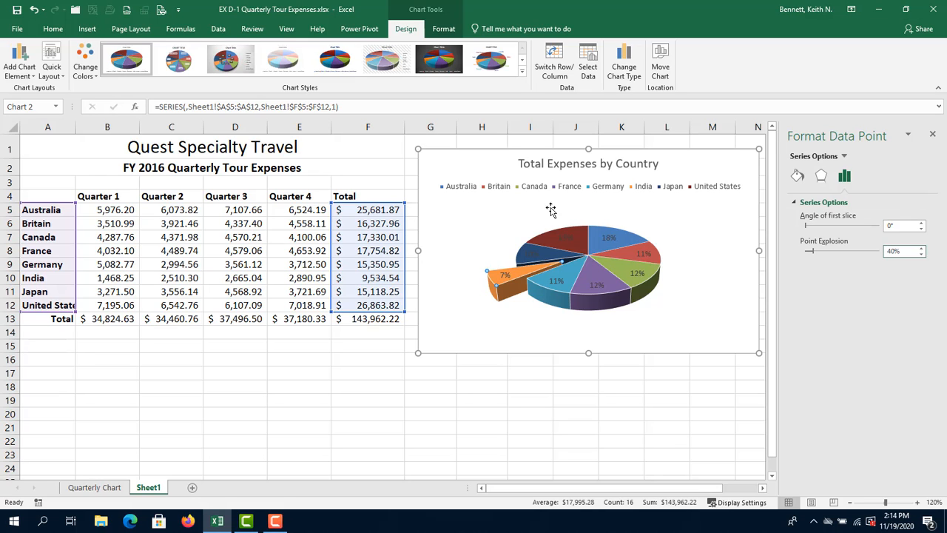
mouse_move(508, 290)
Select the whole pie chart and move it to a new chart sheet named "Pie Chart"
left_click(668, 318)
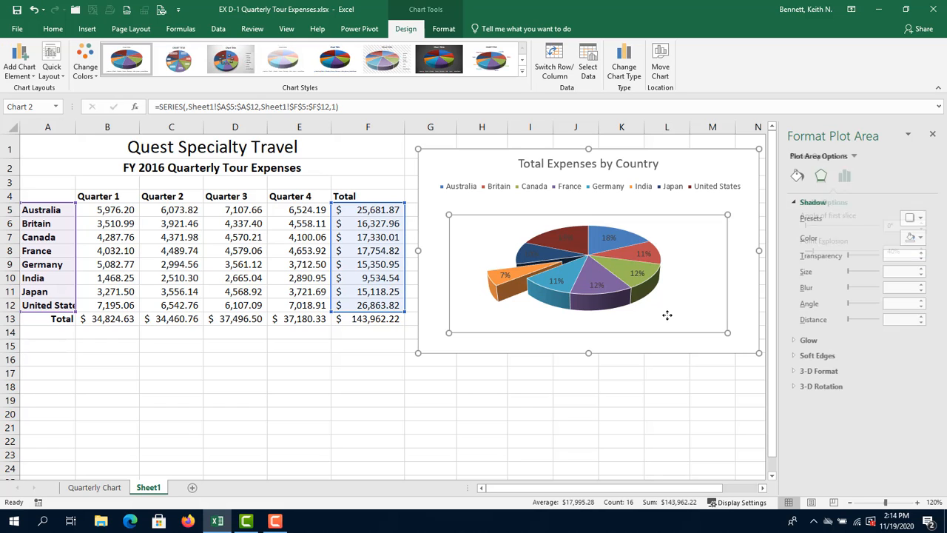
left_click(712, 207)
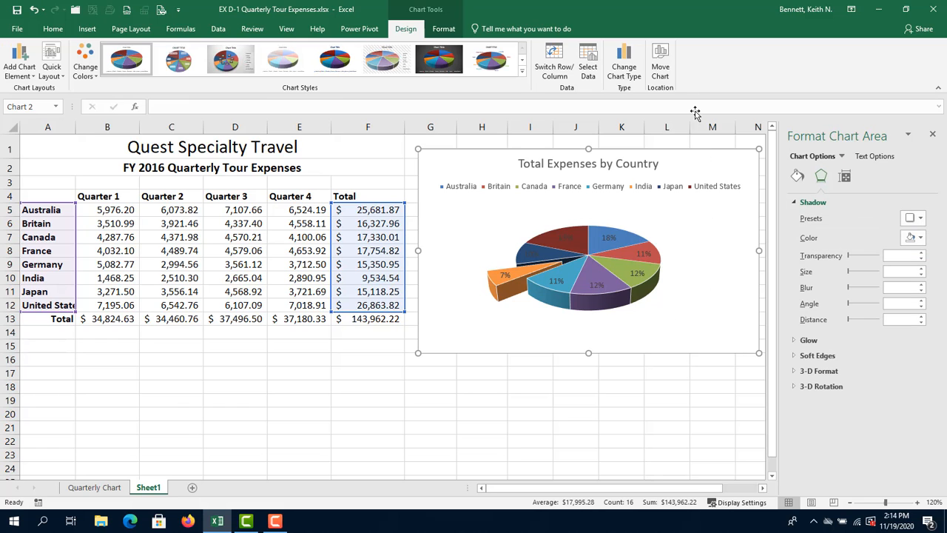
left_click(660, 55)
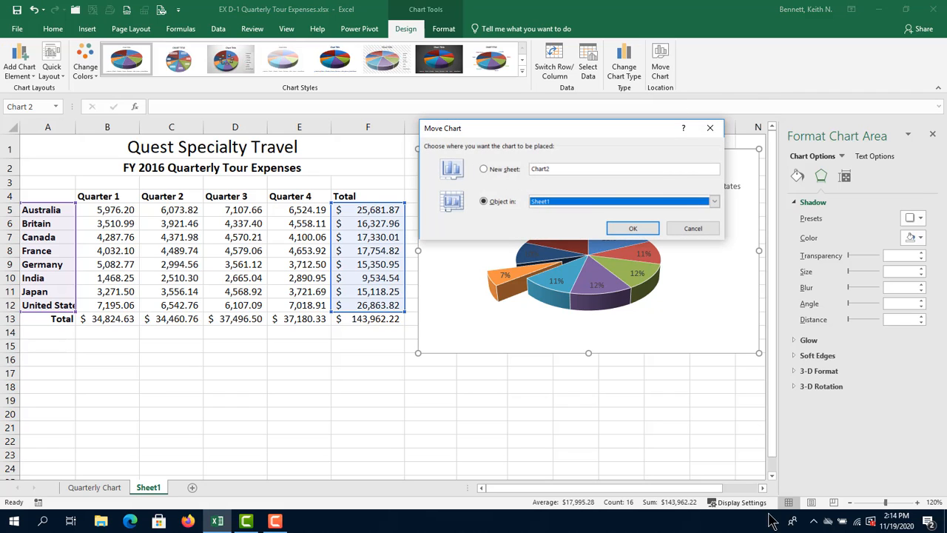
left_click(497, 168)
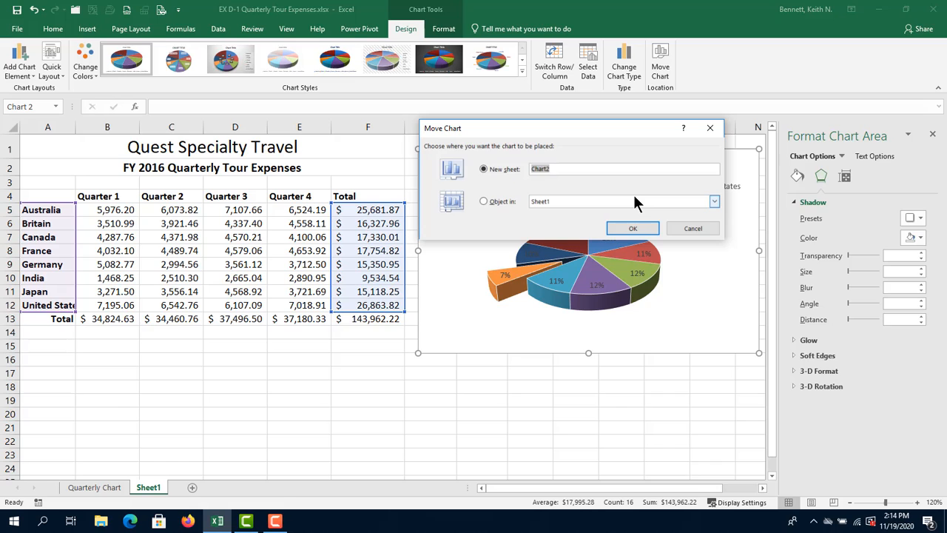
type("Pie Chart")
key("Return")
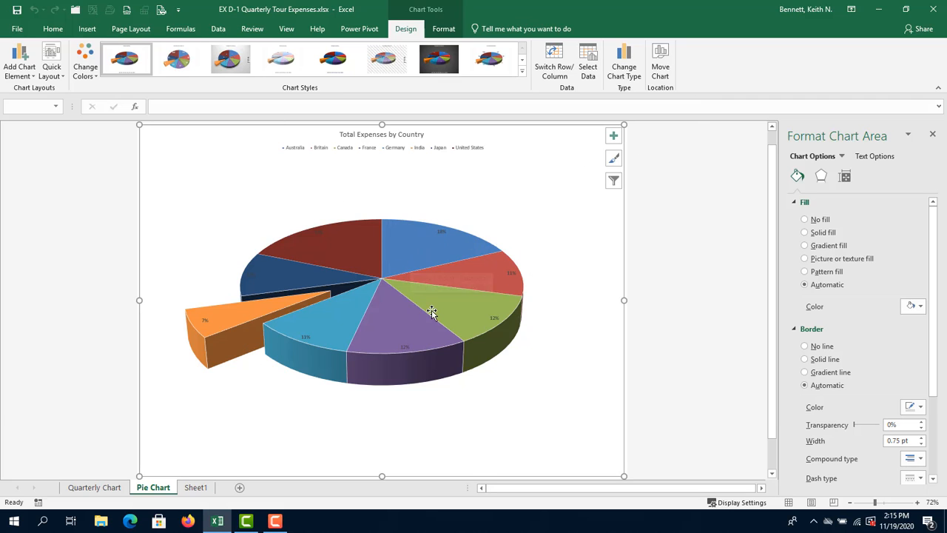
left_click(275, 521)
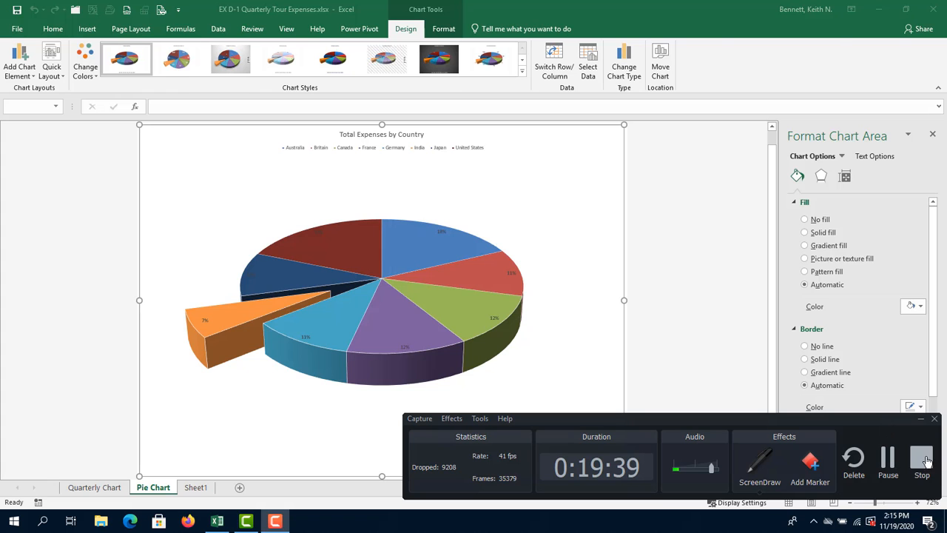
left_click(922, 461)
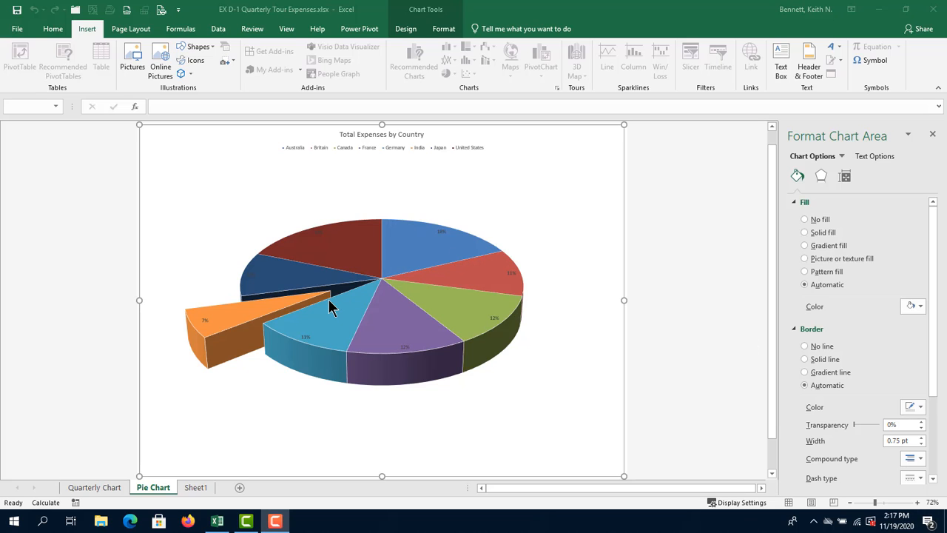
On Sheet1, preview the Pareto and Funnel recommended charts for the country totals, look over all chart types, and insert nothing
left_click(196, 489)
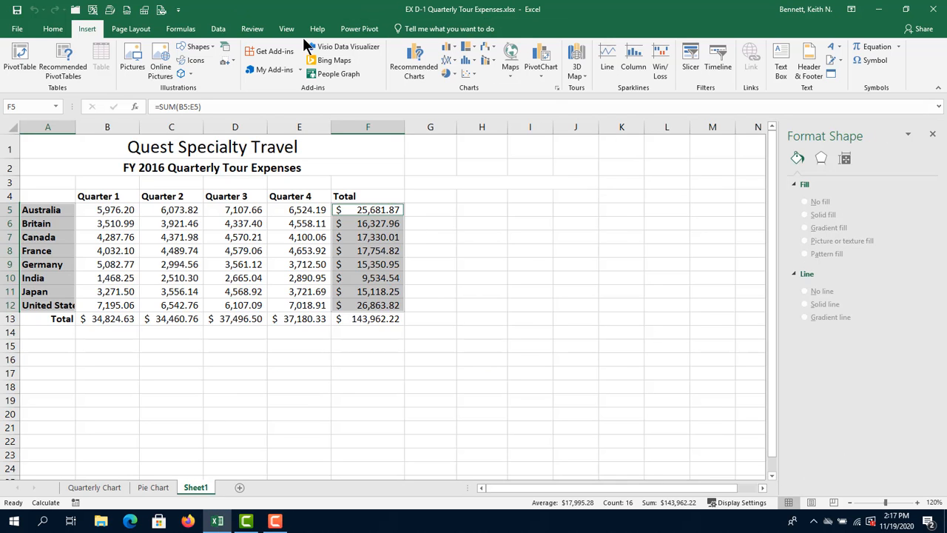
left_click(411, 67)
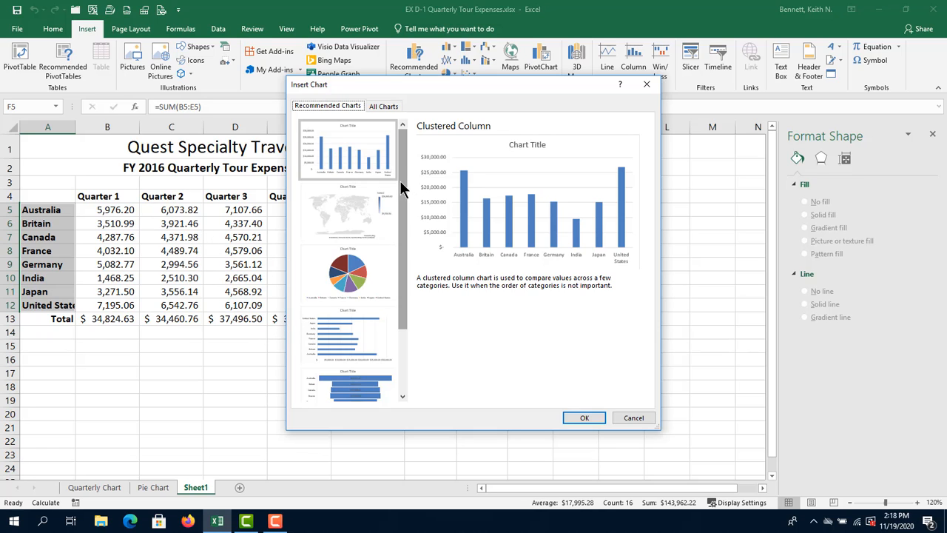
left_click_drag(400, 196, 398, 263)
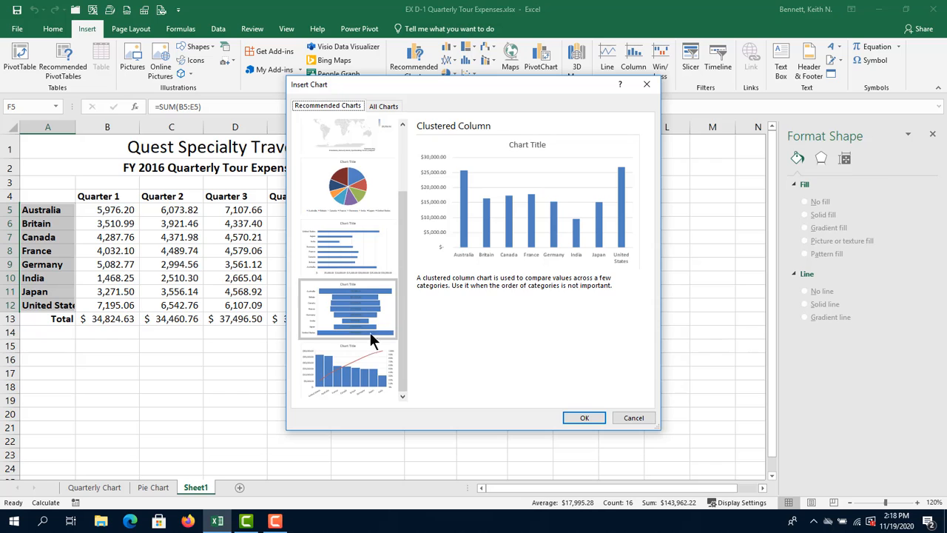
left_click(360, 382)
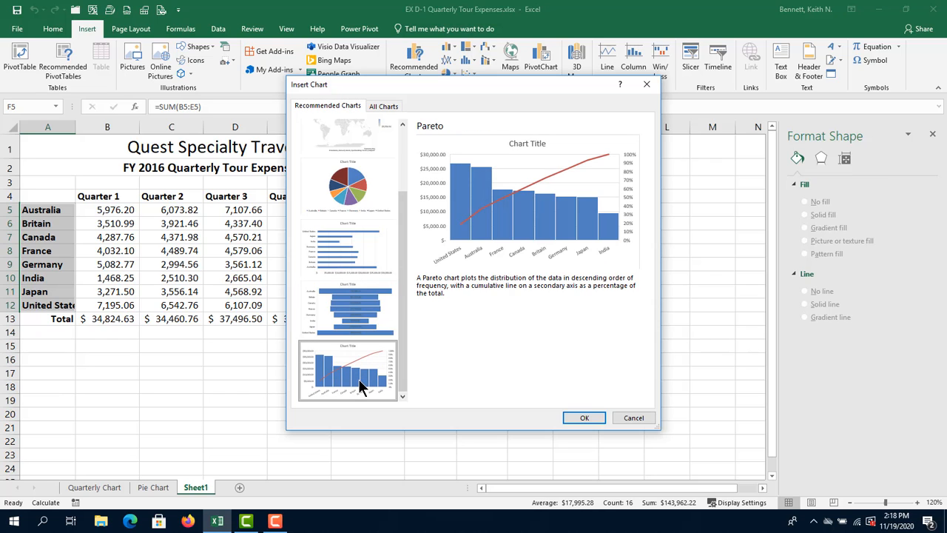
left_click(361, 314)
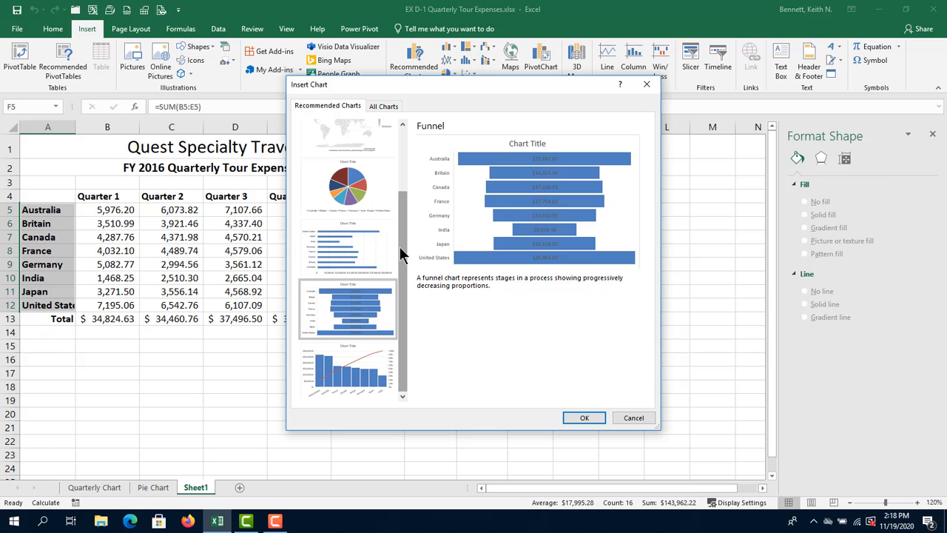
left_click_drag(400, 253, 403, 222)
left_click(384, 108)
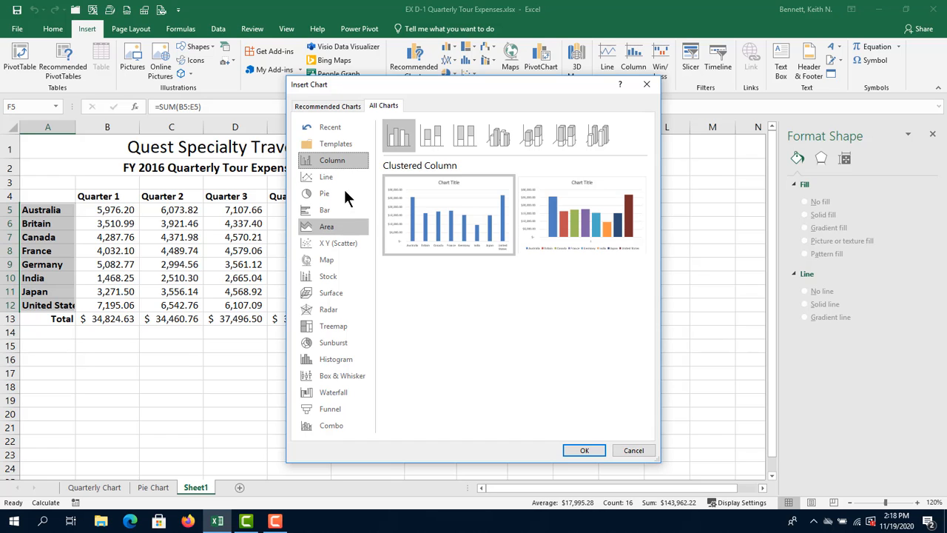
left_click(317, 105)
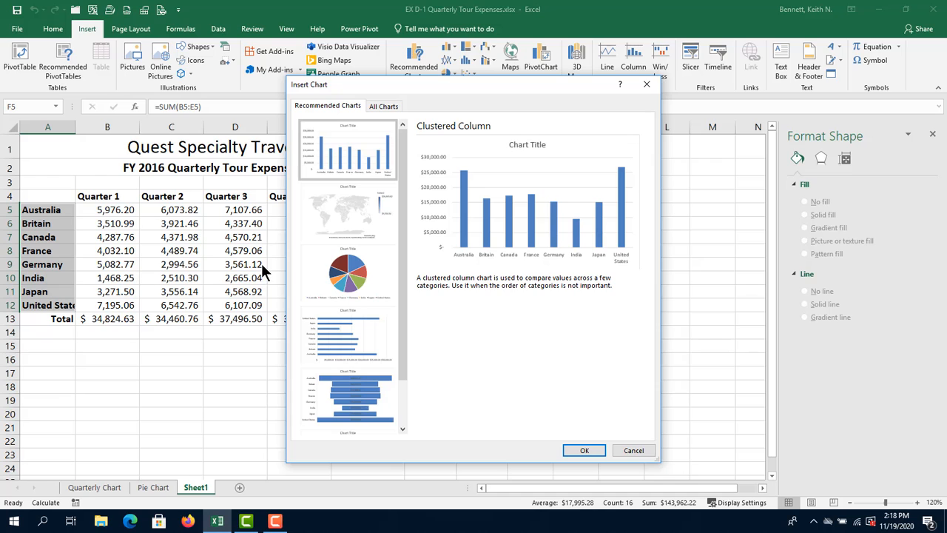
left_click(614, 449)
Select the quarterly data in A4:E12, browse its recommended charts, and close the chart chooser without inserting one
left_click(47, 208)
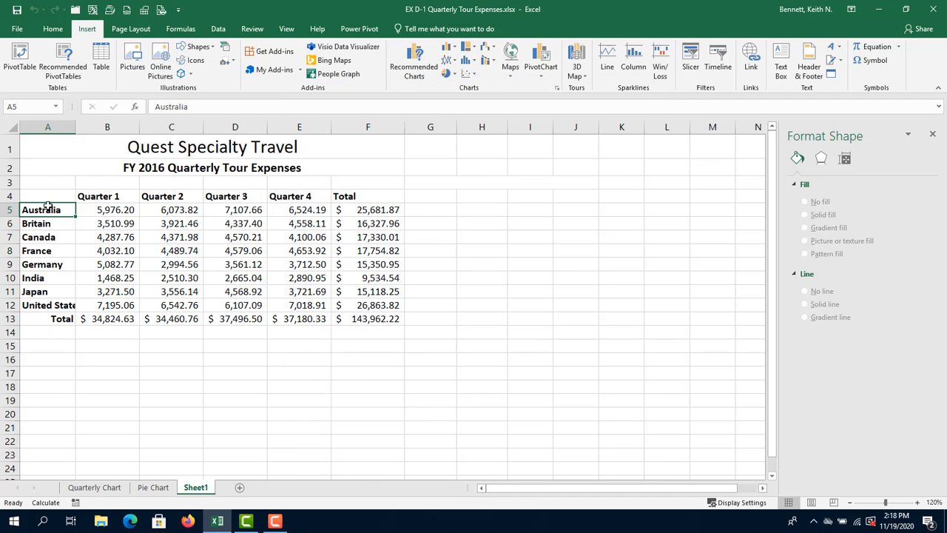
left_click_drag(45, 196, 308, 304)
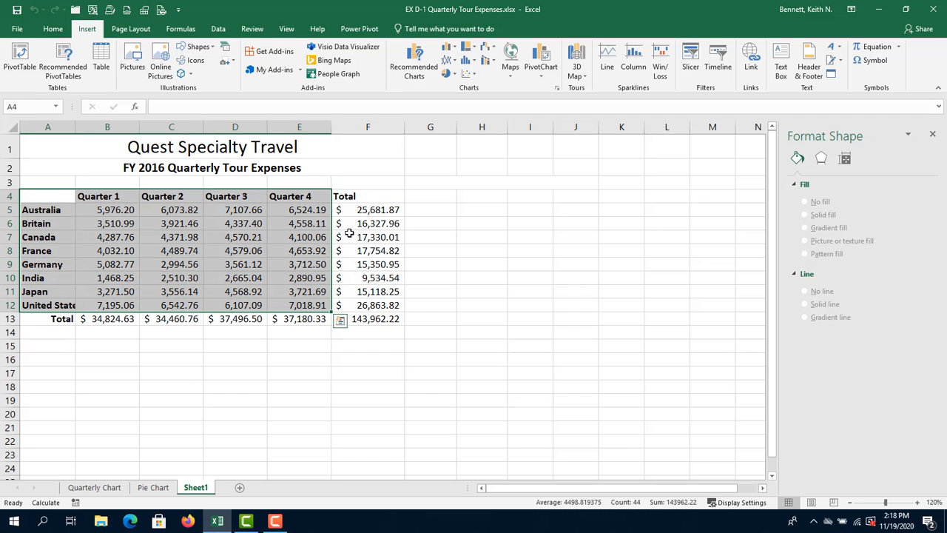
left_click(408, 59)
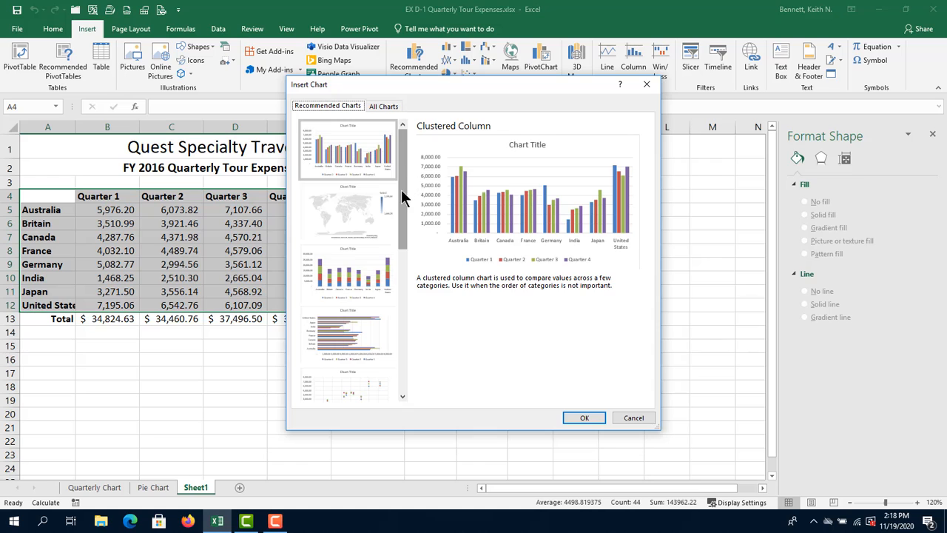
left_click_drag(401, 189, 391, 358)
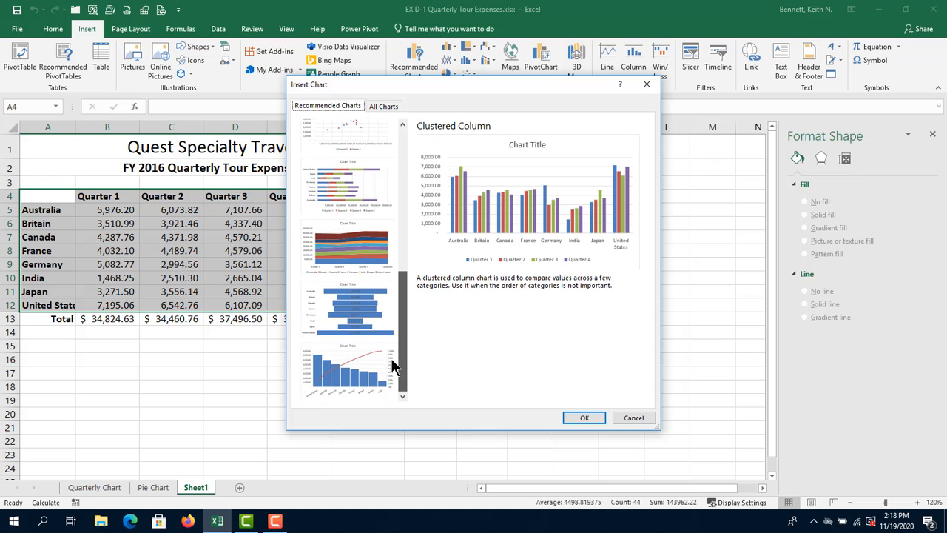
scroll(392, 351, "up", 10)
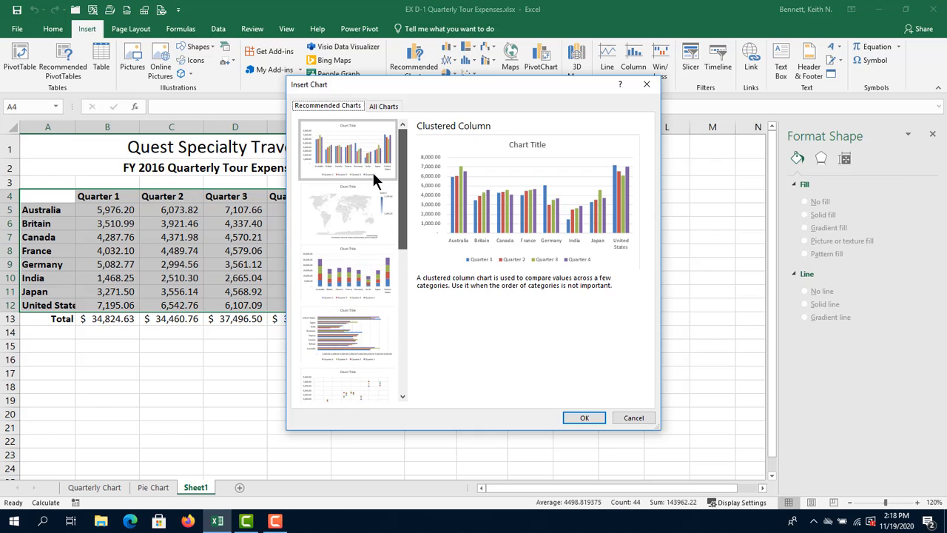
scroll(361, 233, "down", 8)
scroll(348, 315, "down", 3)
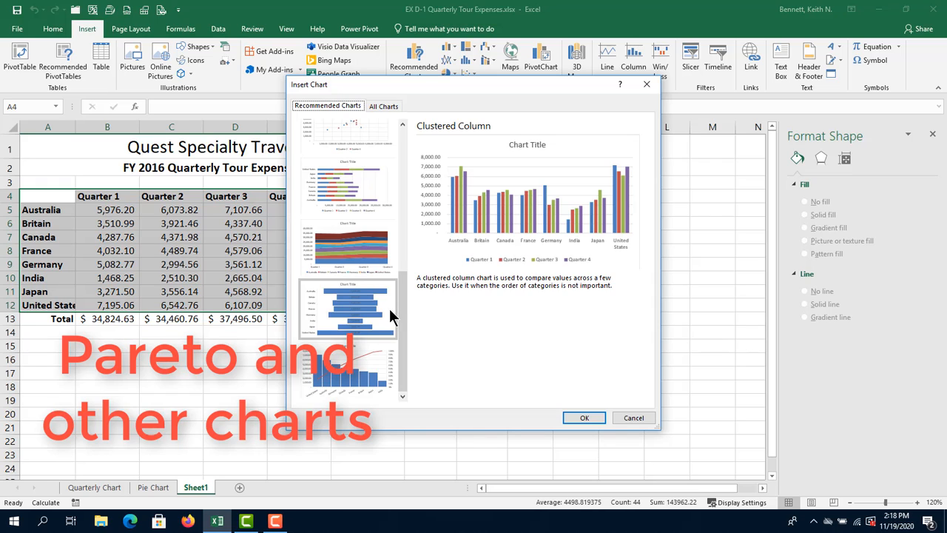
scroll(362, 316, "up", 10)
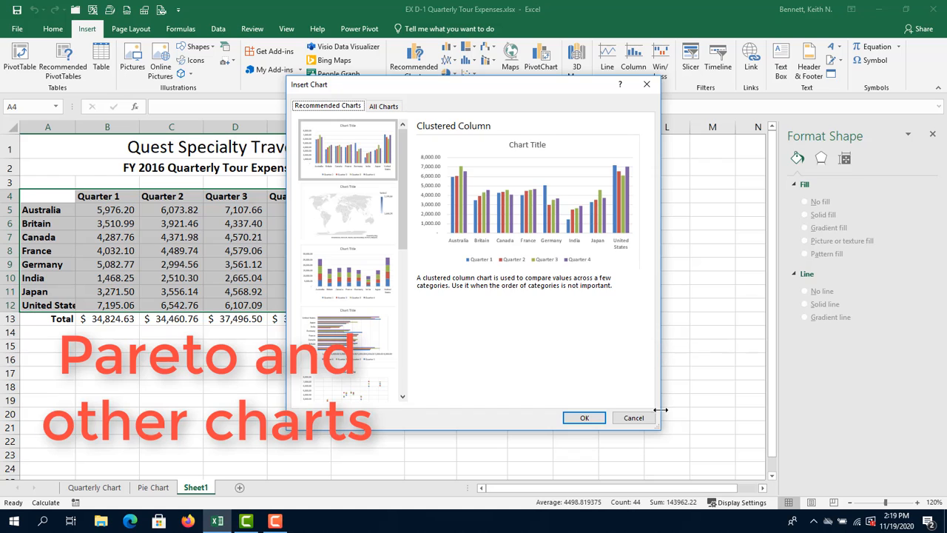
left_click(624, 416)
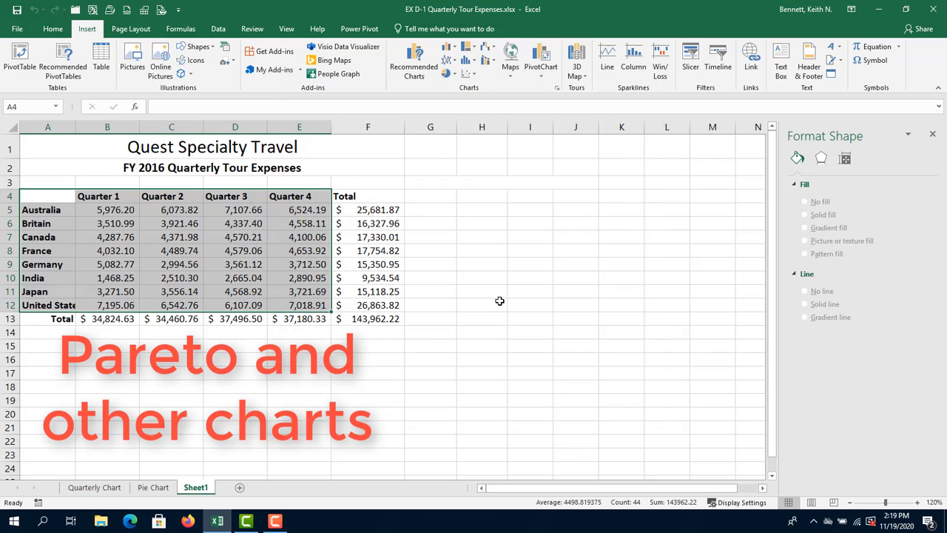
From a cell inside the expenses table, preview the Histogram and Pareto chart types, and close the chart chooser without inserting one
left_click(401, 260)
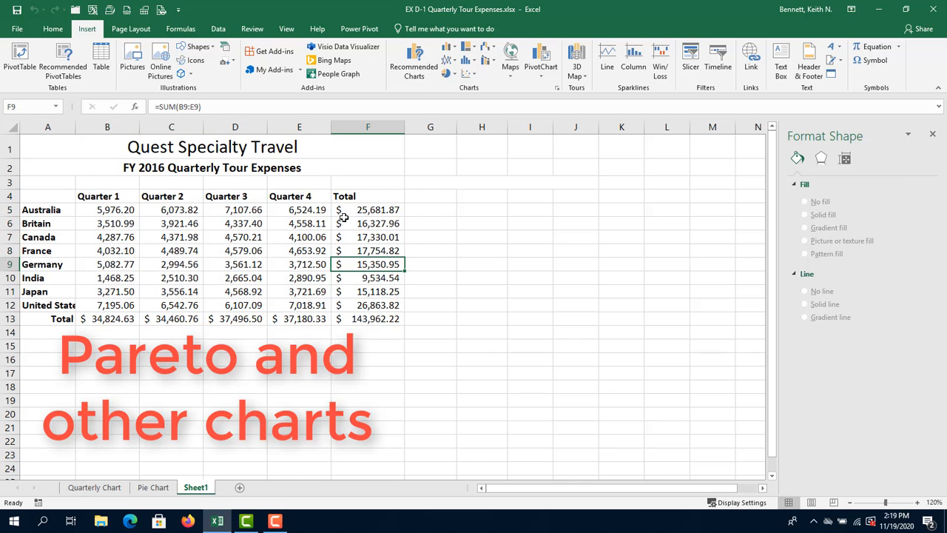
left_click(405, 59)
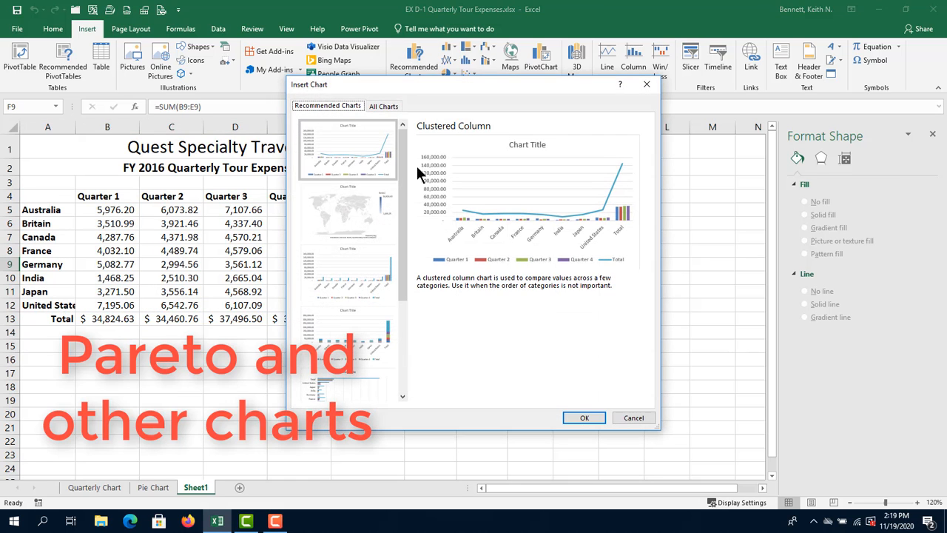
left_click(387, 107)
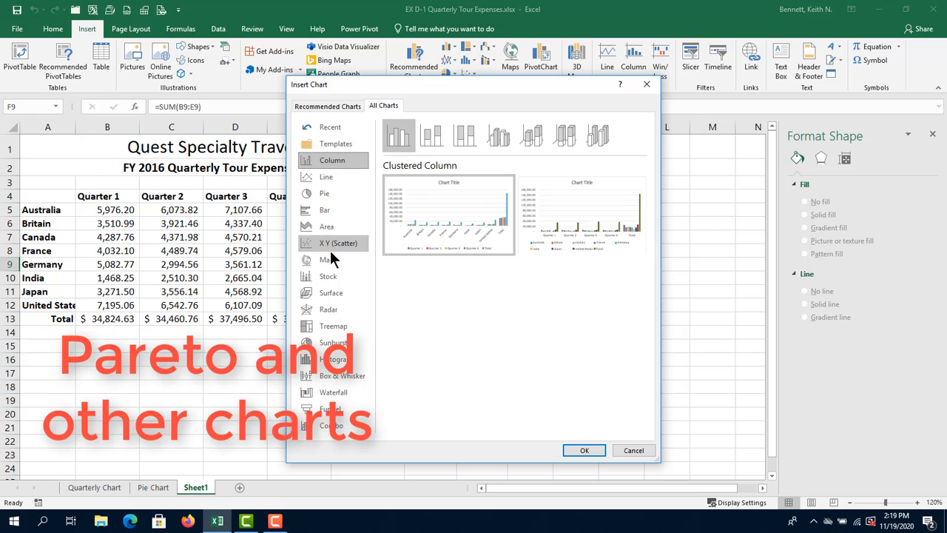
left_click(337, 362)
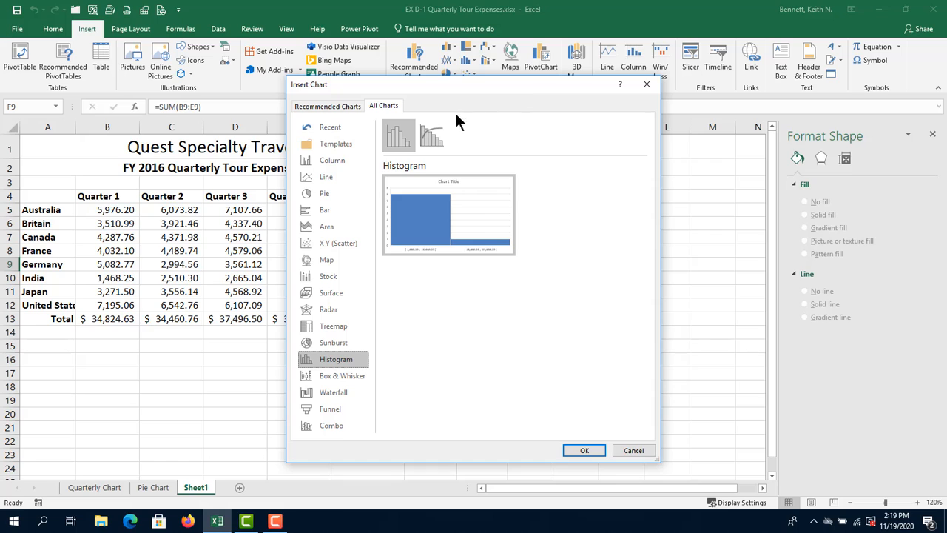
left_click(435, 129)
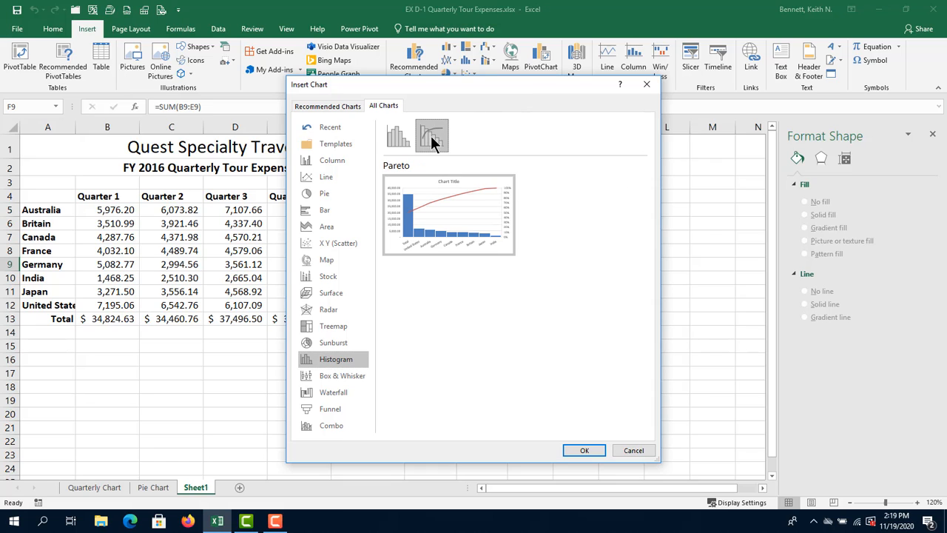
left_click(633, 451)
left_click(549, 282)
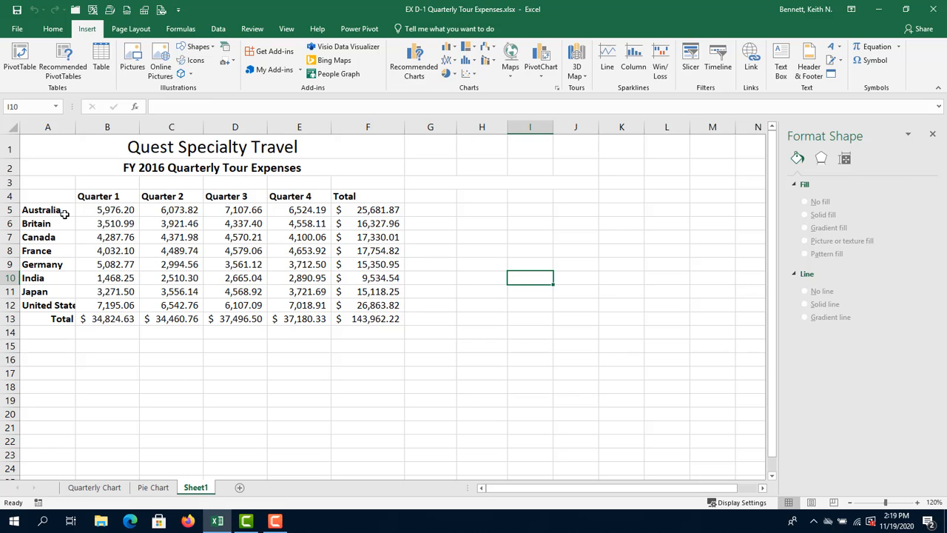
Insert a Pareto chart of the country totals from A5:A12 and F5:F12 and place it beside the table over columns G to M
left_click_drag(63, 212, 37, 306)
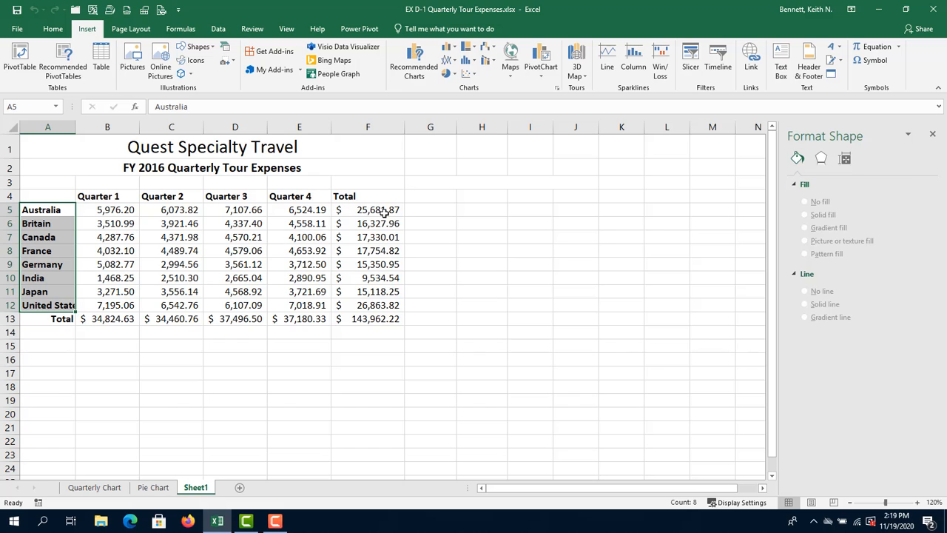
left_click_drag(381, 213, 372, 308)
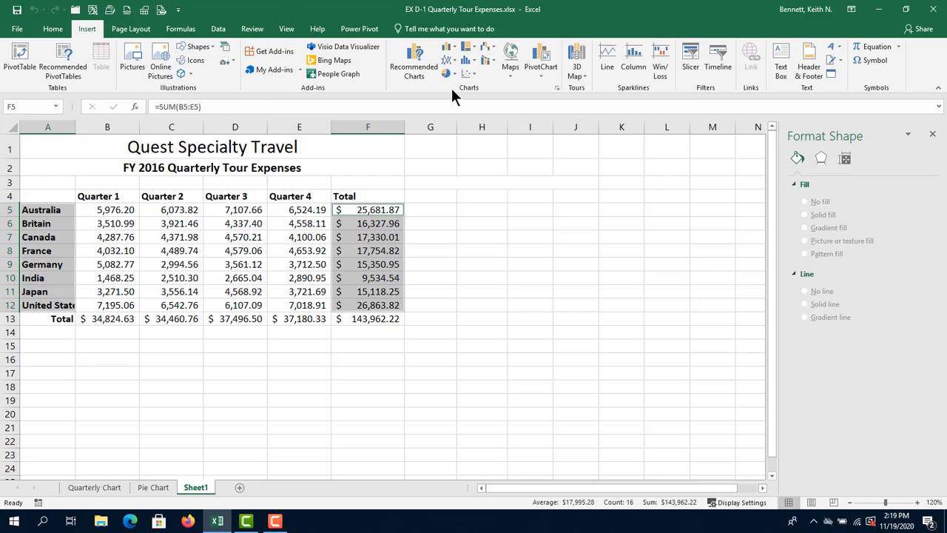
left_click(428, 70)
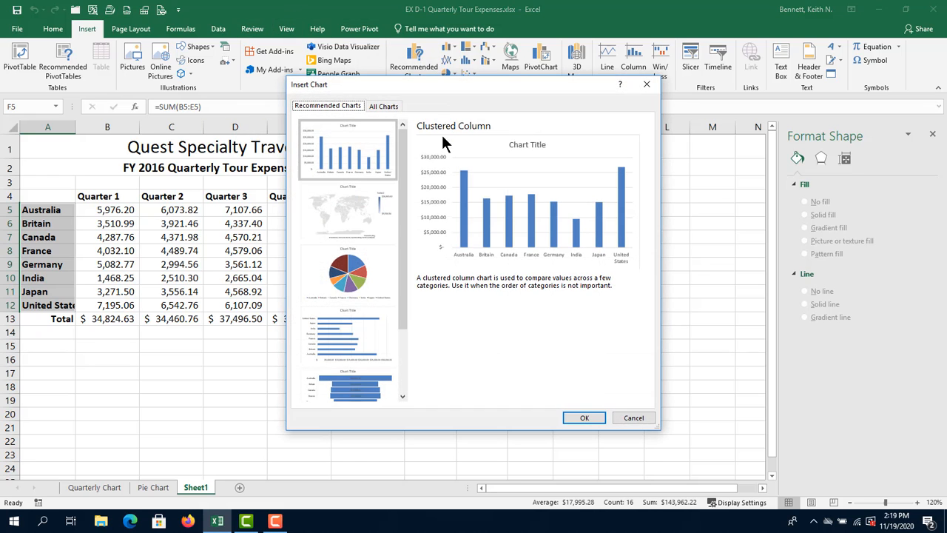
left_click(375, 109)
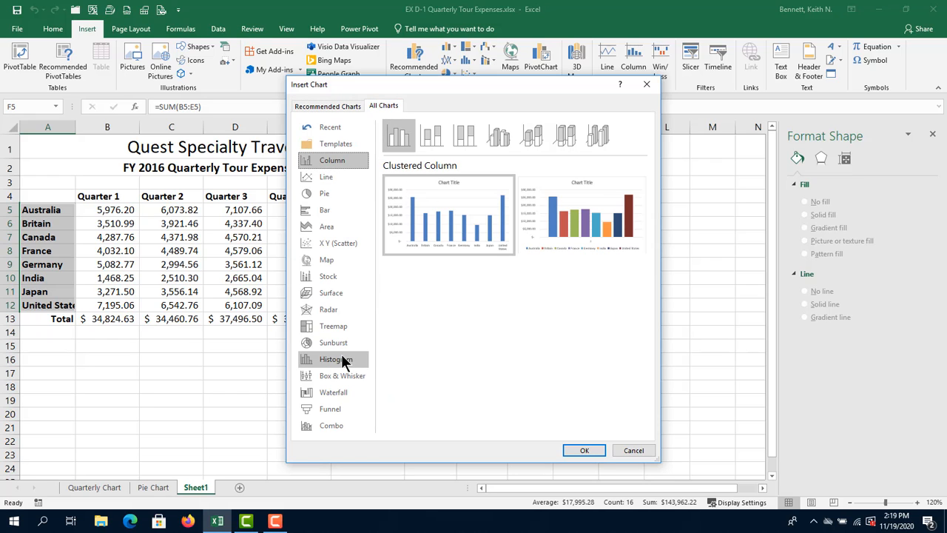
left_click(342, 359)
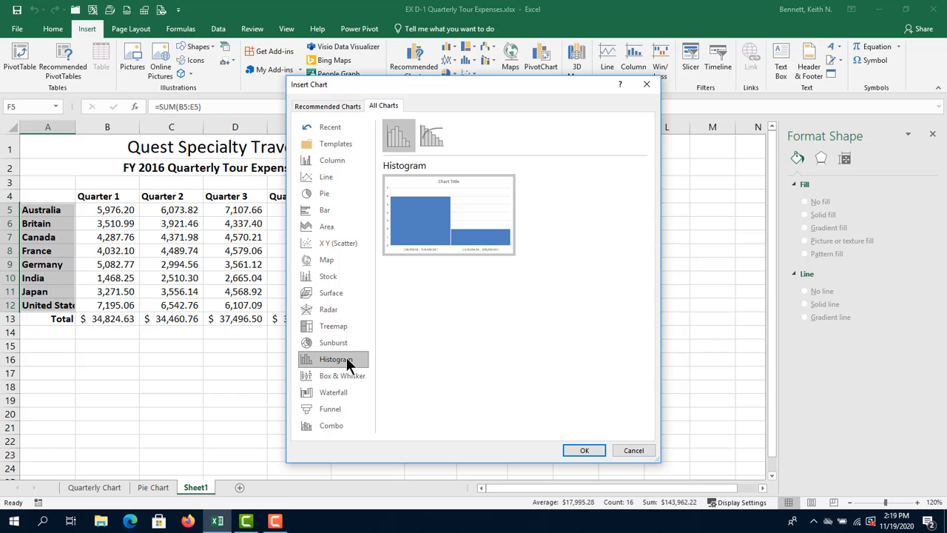
left_click(434, 133)
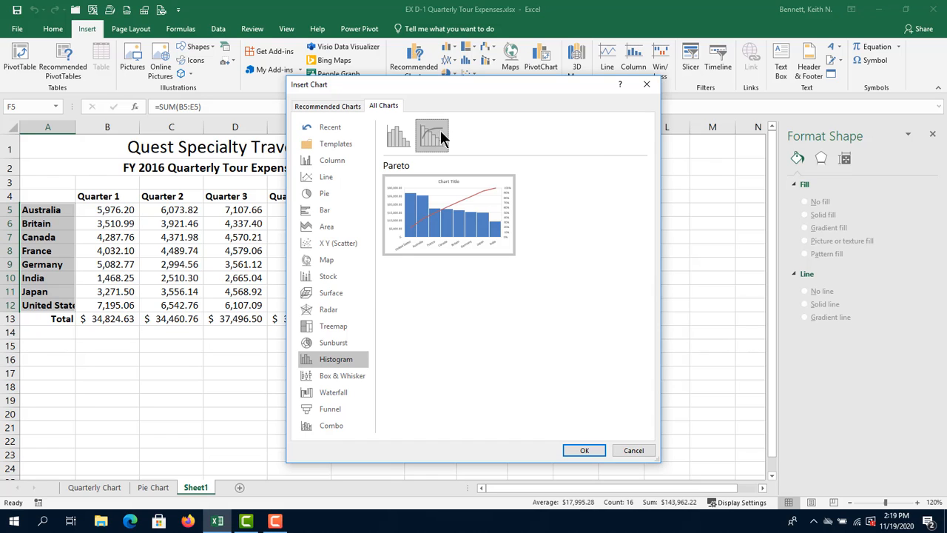
left_click(311, 106)
scroll(379, 329, "down", 2)
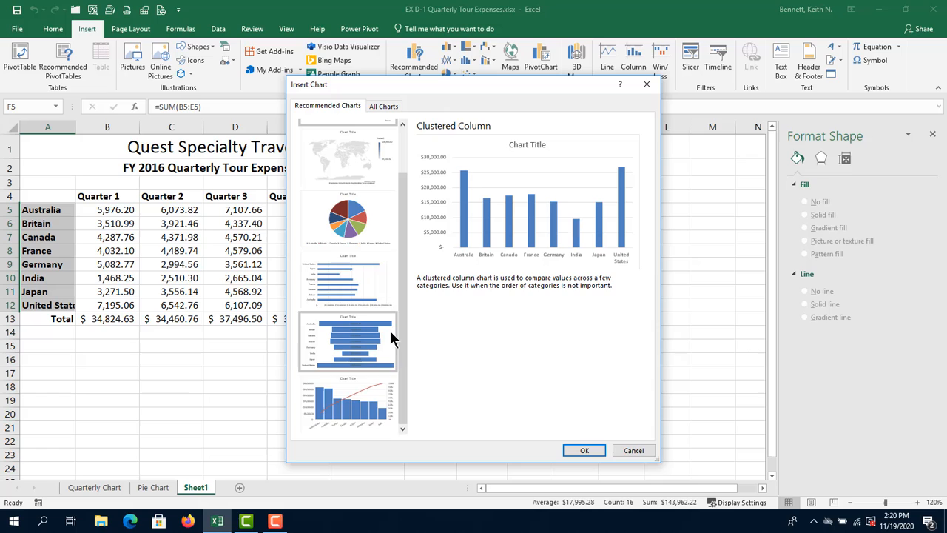
left_click(363, 386)
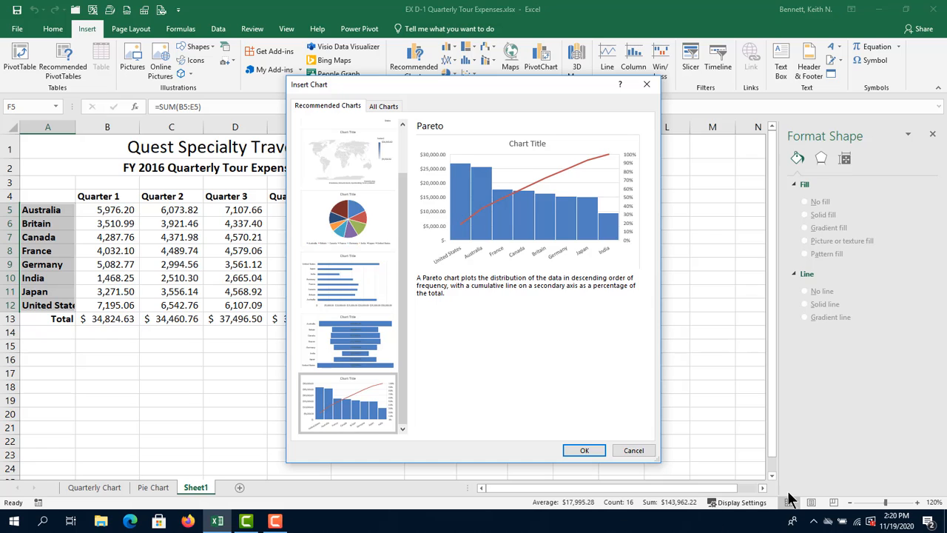
left_click(571, 449)
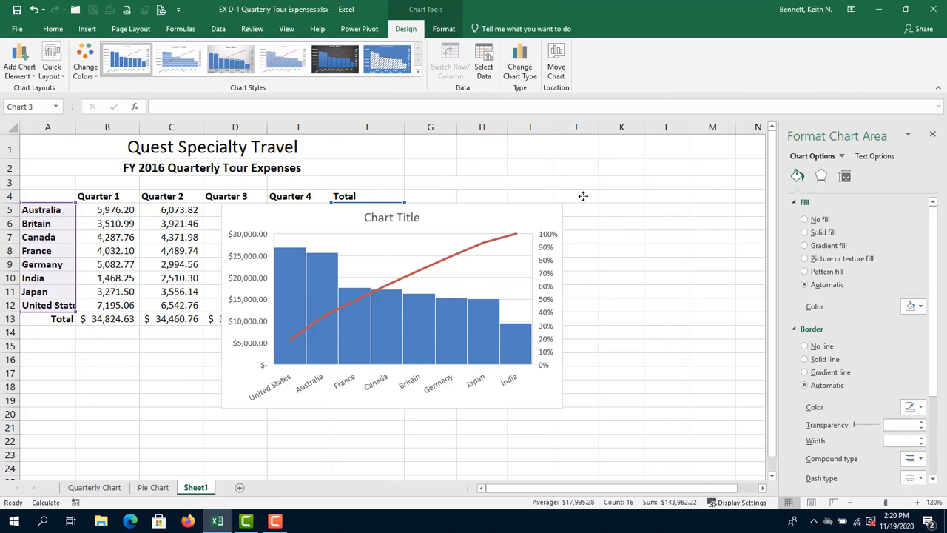
left_click_drag(437, 222, 644, 201)
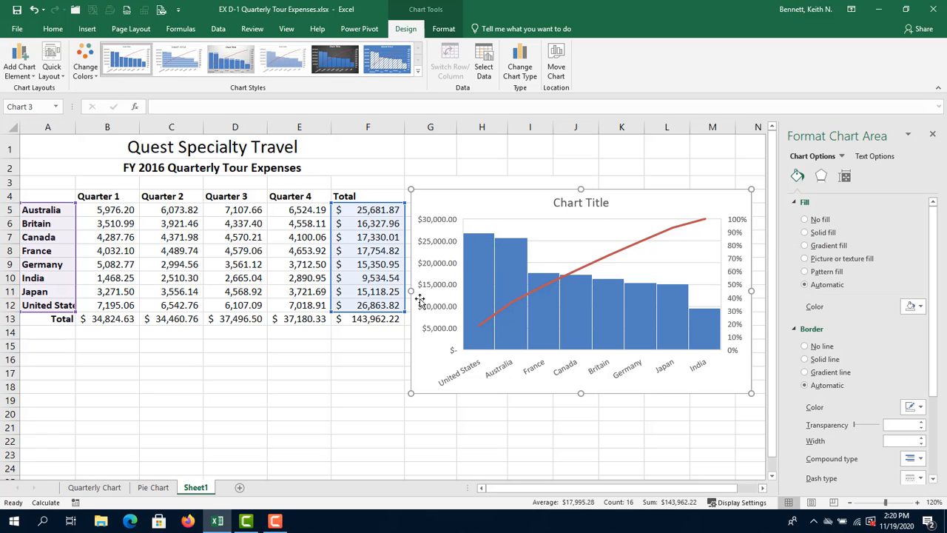
Examine the Pareto chart's columns, its cumulative percentage line and the India column's value
left_click(472, 252)
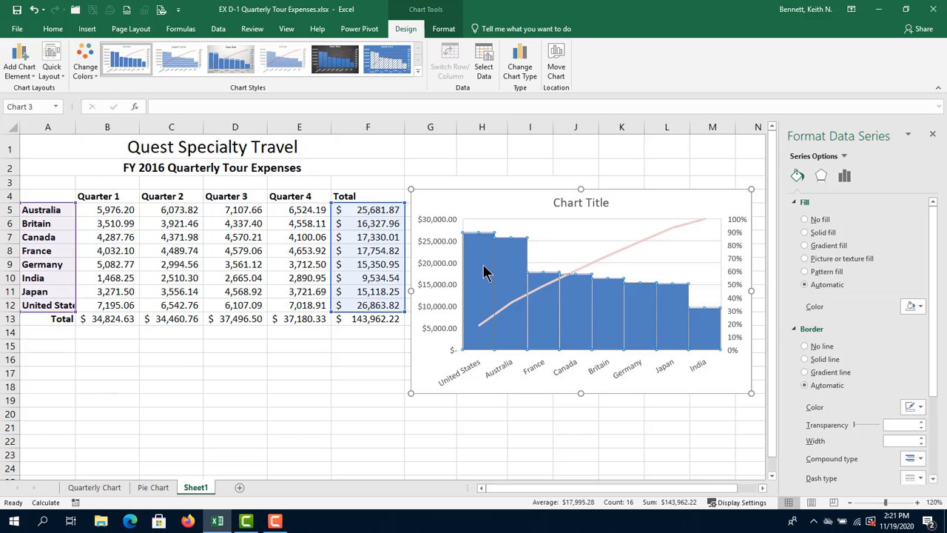
mouse_move(485, 272)
left_click(702, 220)
left_click(703, 218)
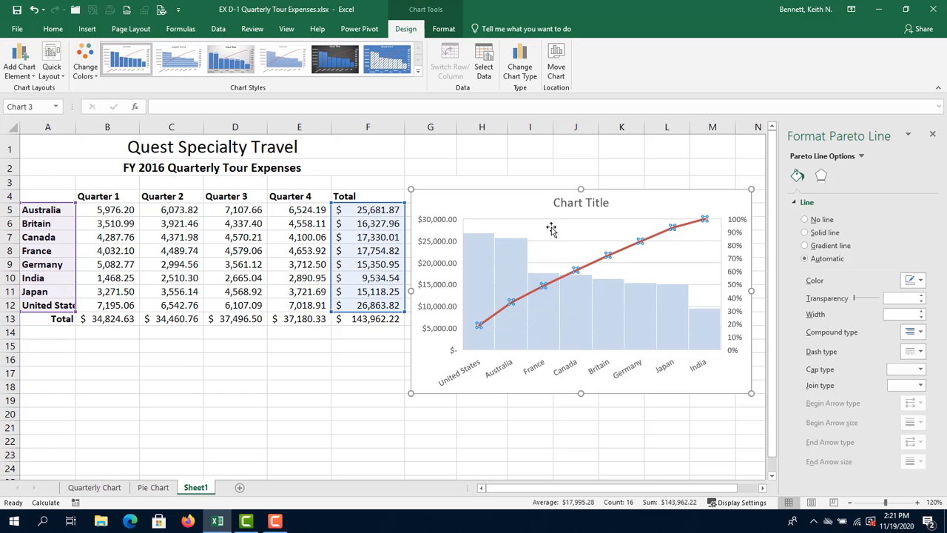
left_click(532, 212)
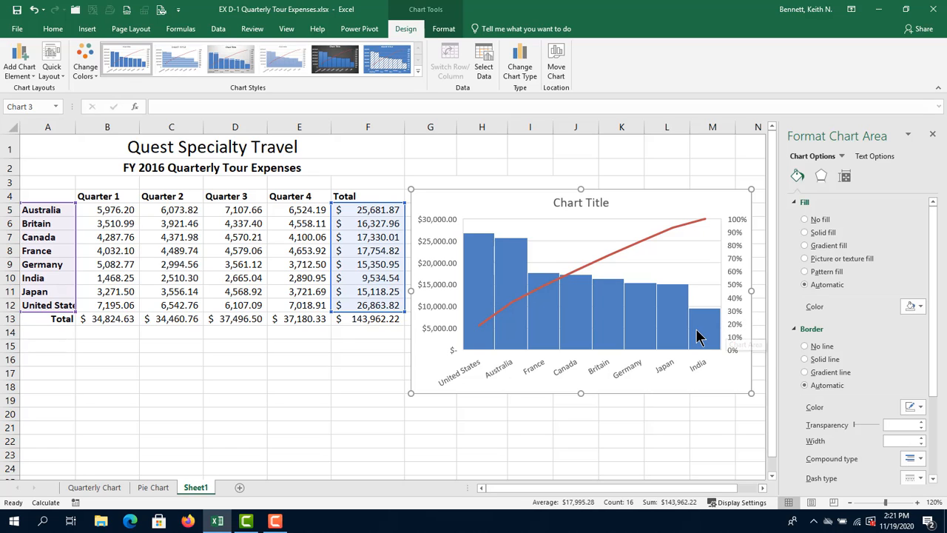
mouse_move(698, 337)
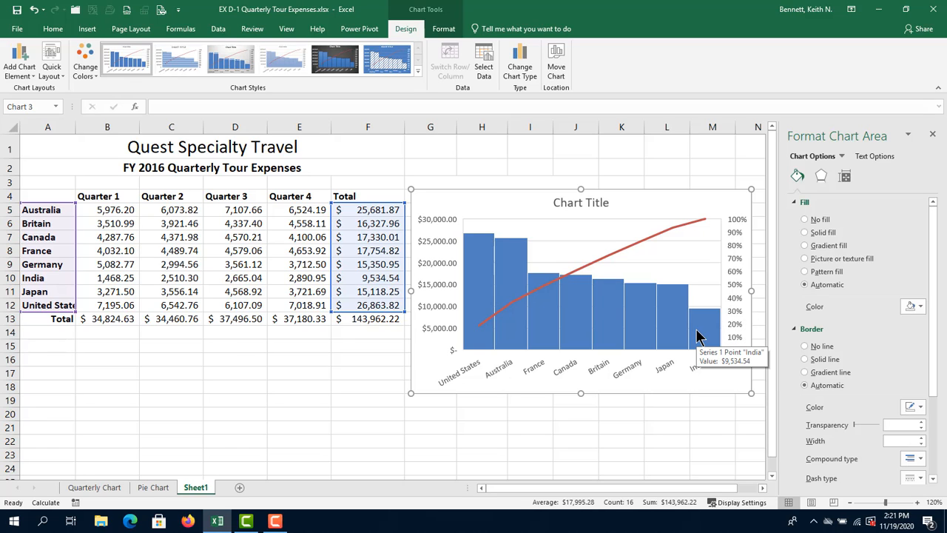